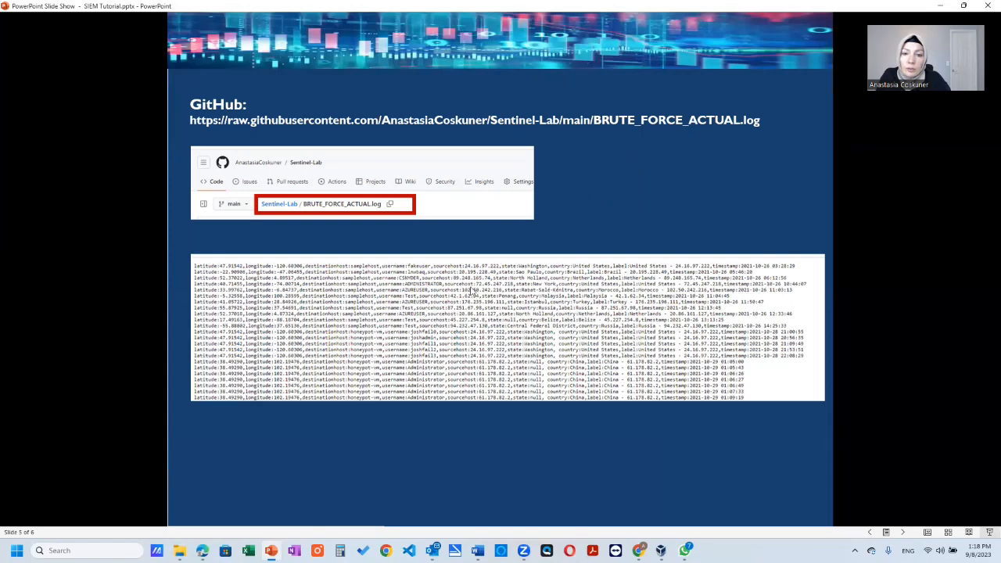
pyautogui.click(316, 296)
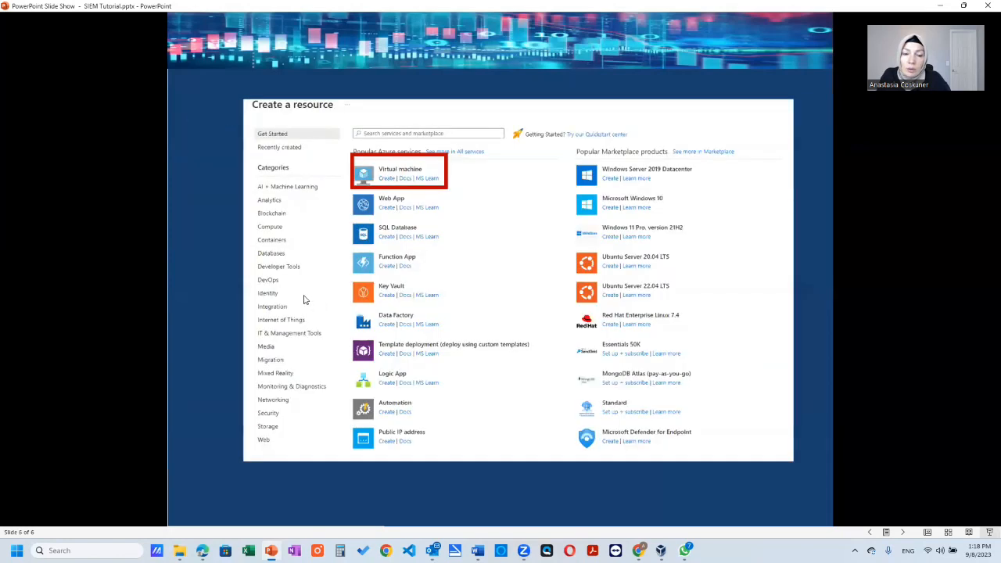
pyautogui.press('Left')
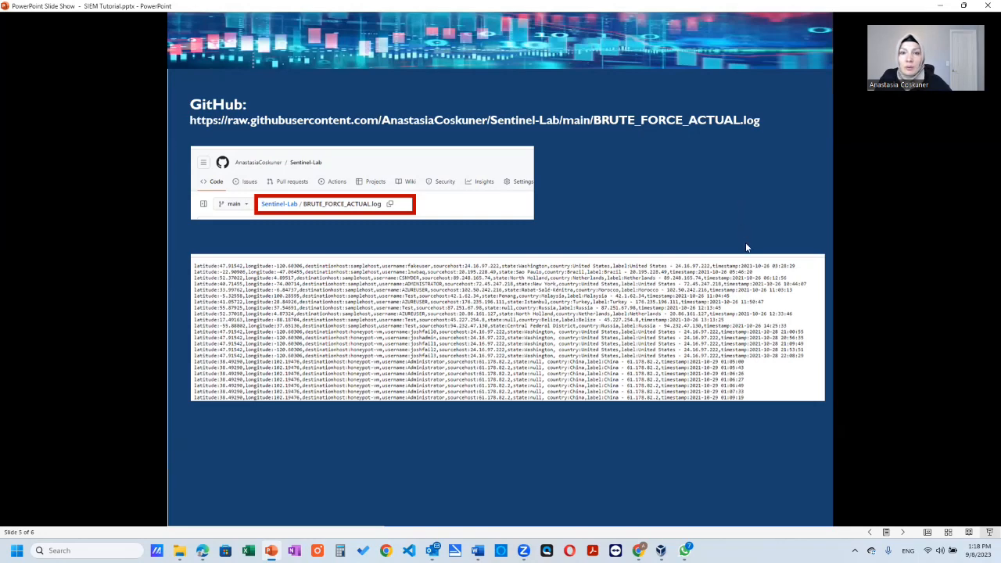
pyautogui.click(749, 221)
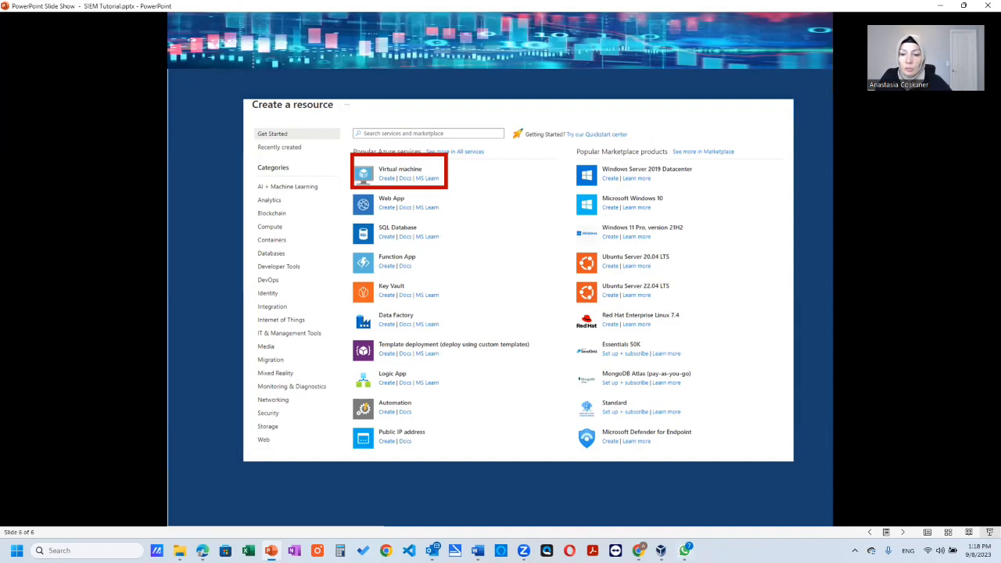
# - Switch to the Azure portal in Edge and create a new resource group named honeypotlab for the virtual machine
pyautogui.click(203, 550)
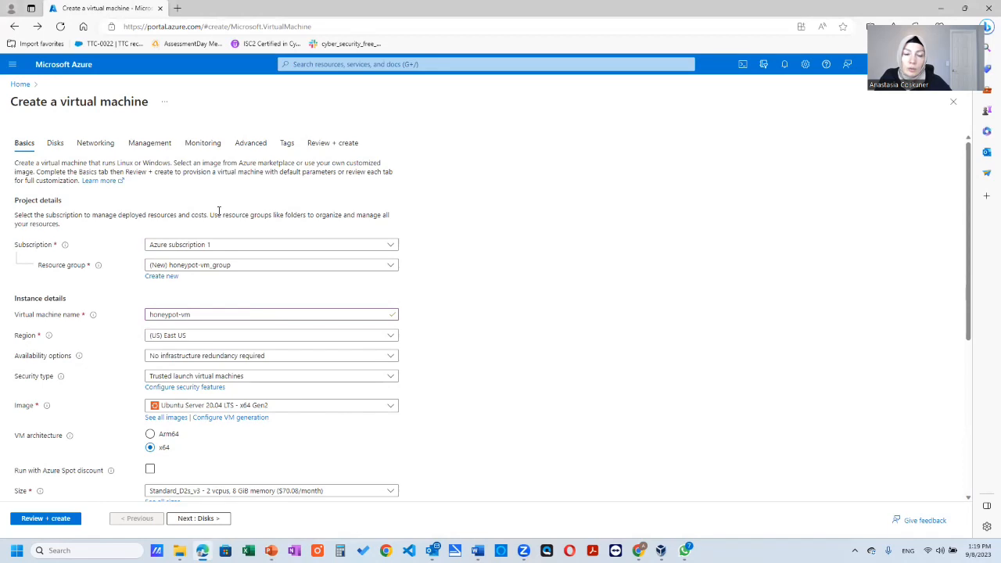
pyautogui.scroll(-1, 235, 244)
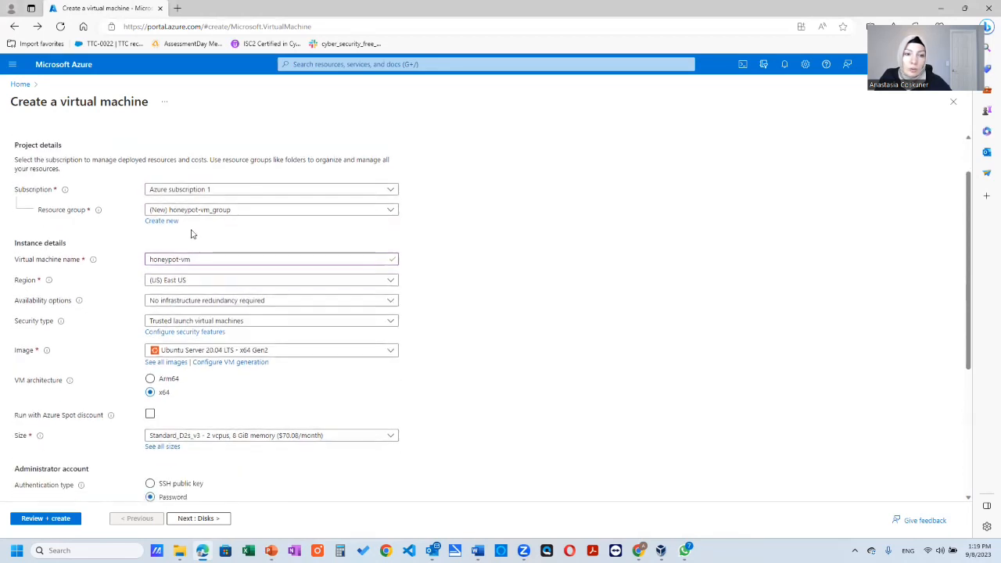
pyautogui.click(168, 222)
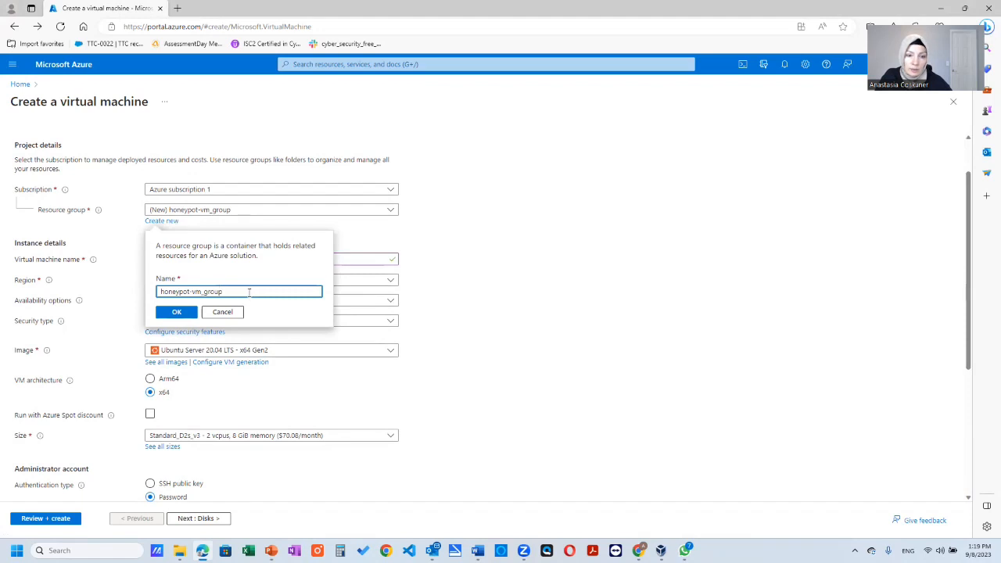
pyautogui.moveTo(249, 292); pyautogui.dragTo(190, 293)
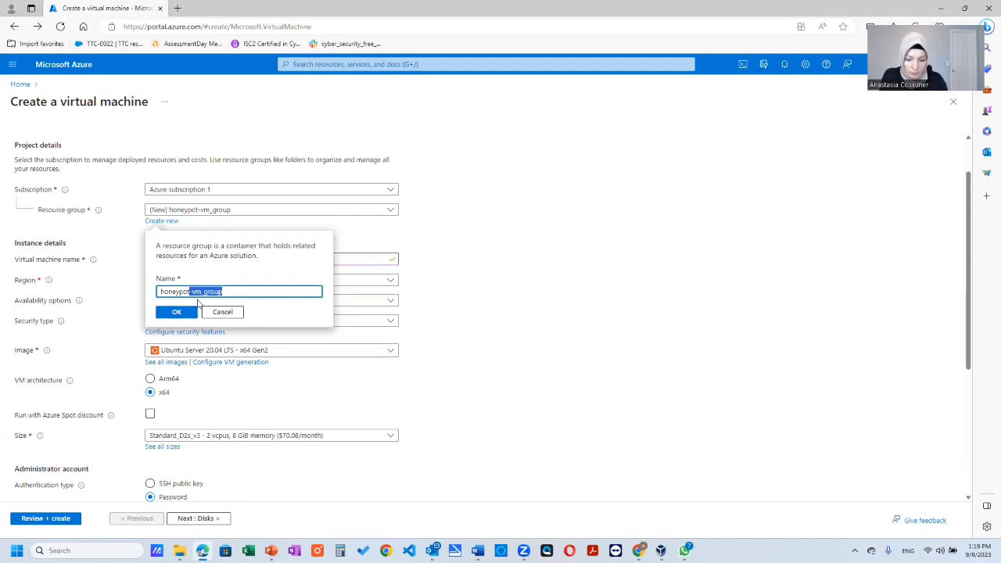
pyautogui.press('BackSpace')
pyautogui.write('lab')
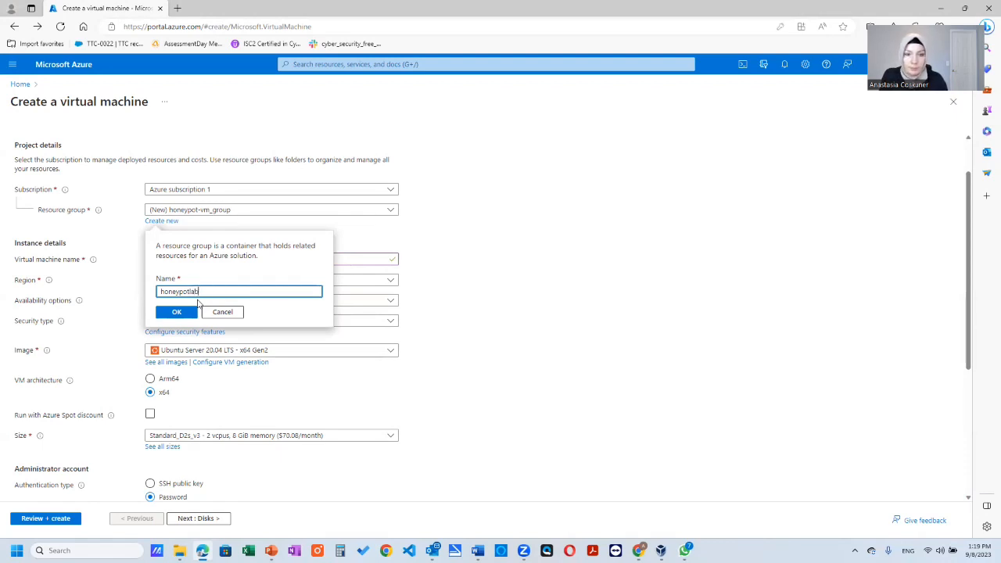
pyautogui.click(176, 312)
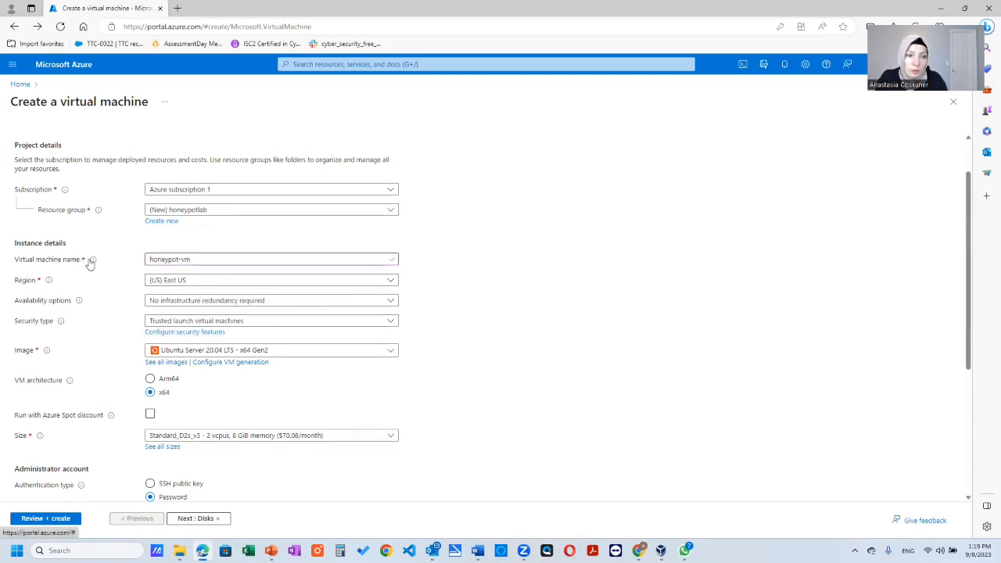
# - Check the virtual machine's name and available regions, and decline saving the administrator password in the browser
pyautogui.click(186, 259)
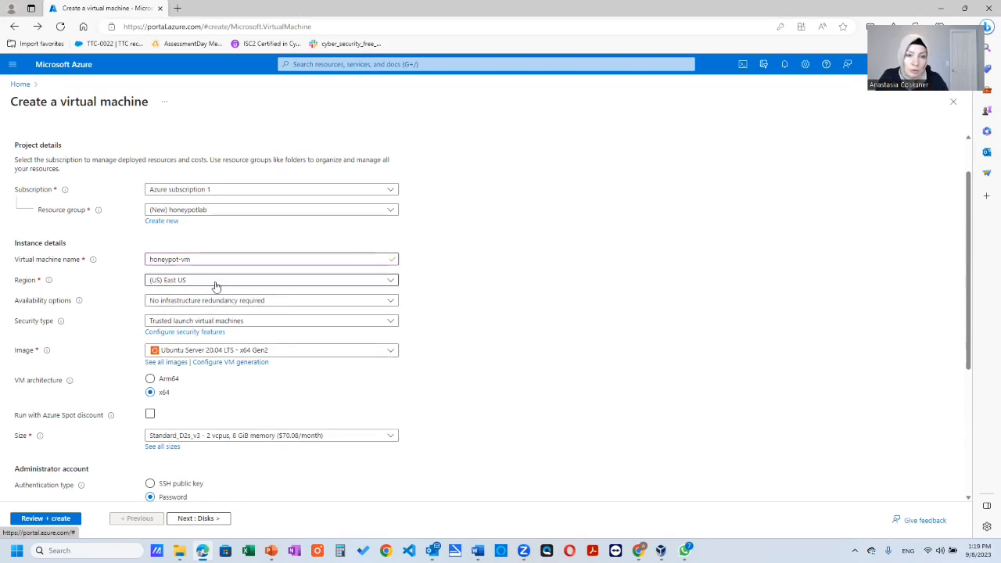
pyautogui.click(216, 284)
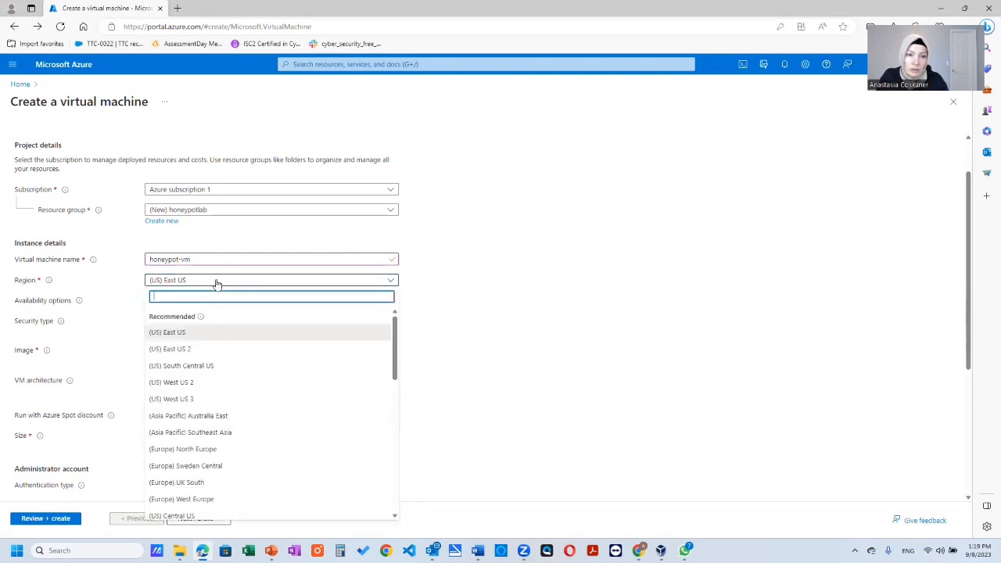
pyautogui.click(217, 284)
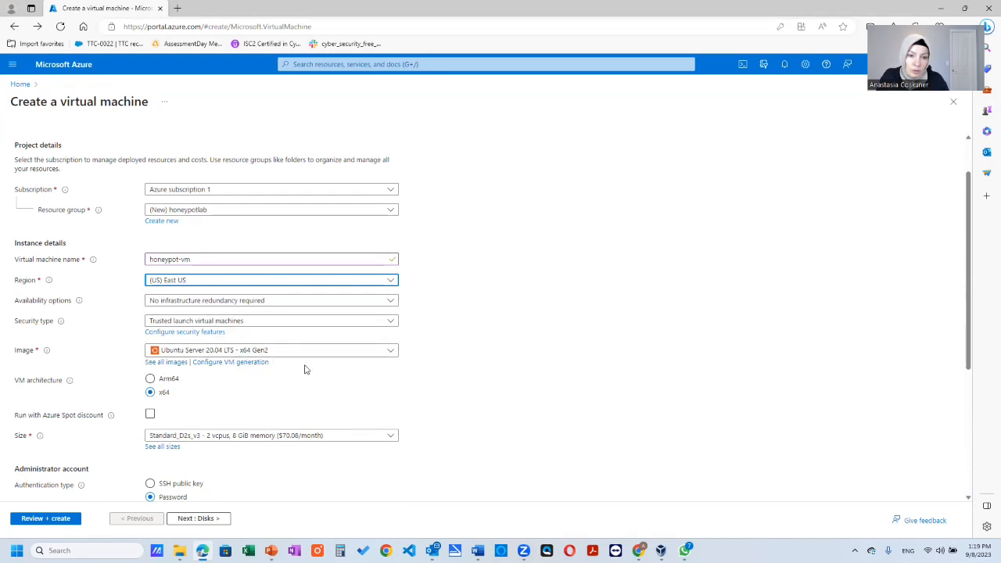
pyautogui.scroll(-3, 313, 371)
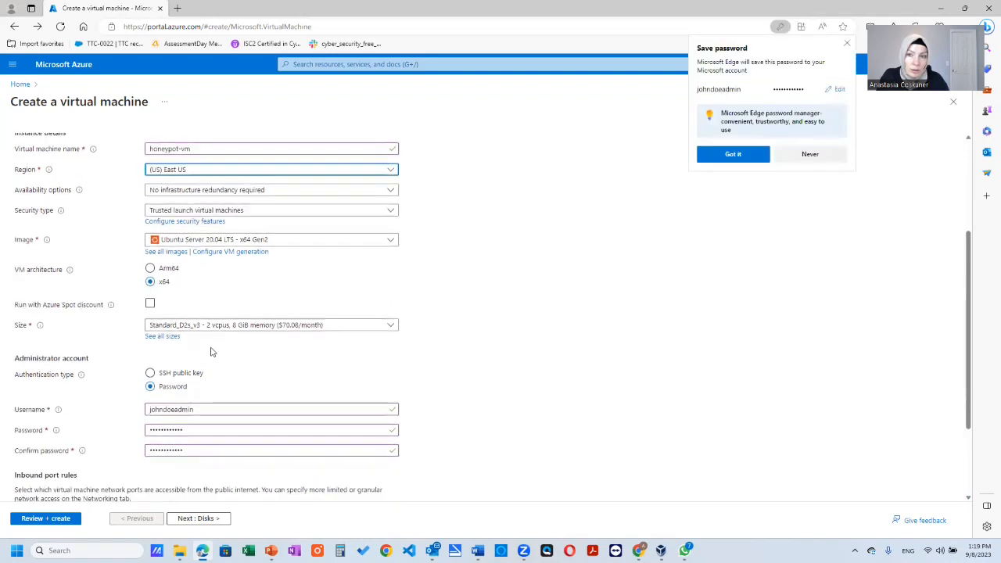
pyautogui.click(809, 154)
# - Review the administrator account's username and the list of selected public inbound ports
pyautogui.scroll(-2, 269, 300)
pyautogui.scroll(-2, 270, 300)
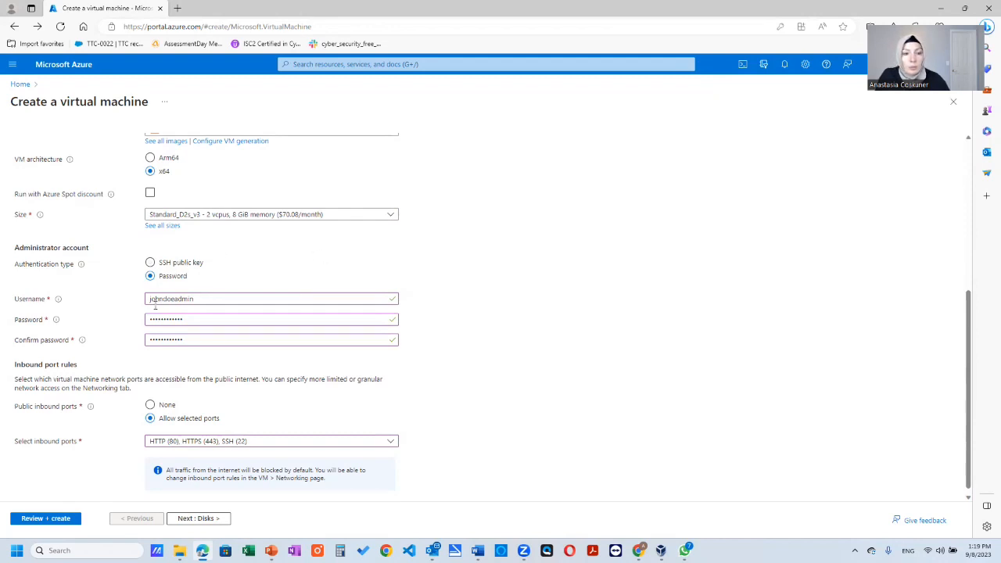
pyautogui.moveTo(198, 299); pyautogui.dragTo(143, 302)
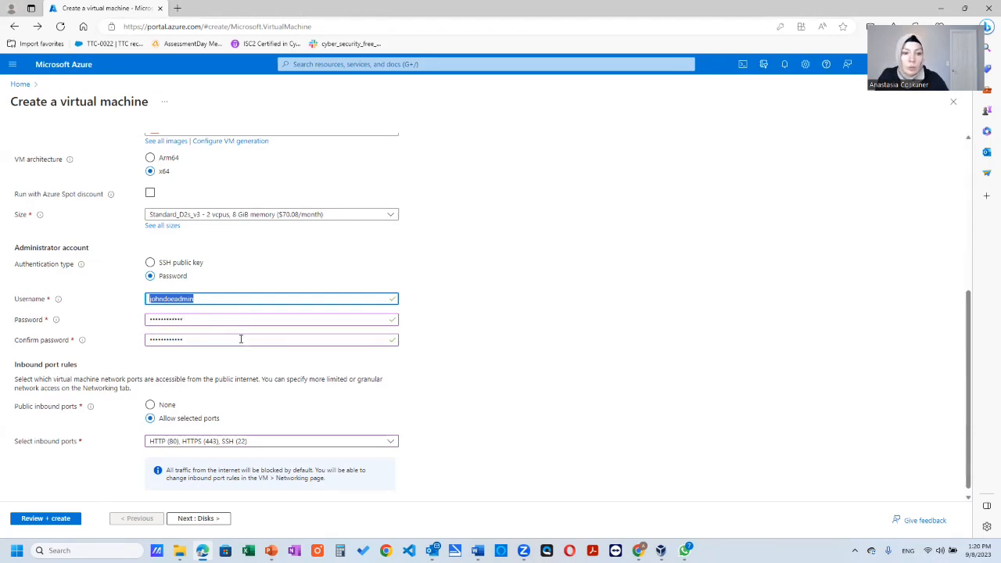
pyautogui.scroll(-1, 241, 339)
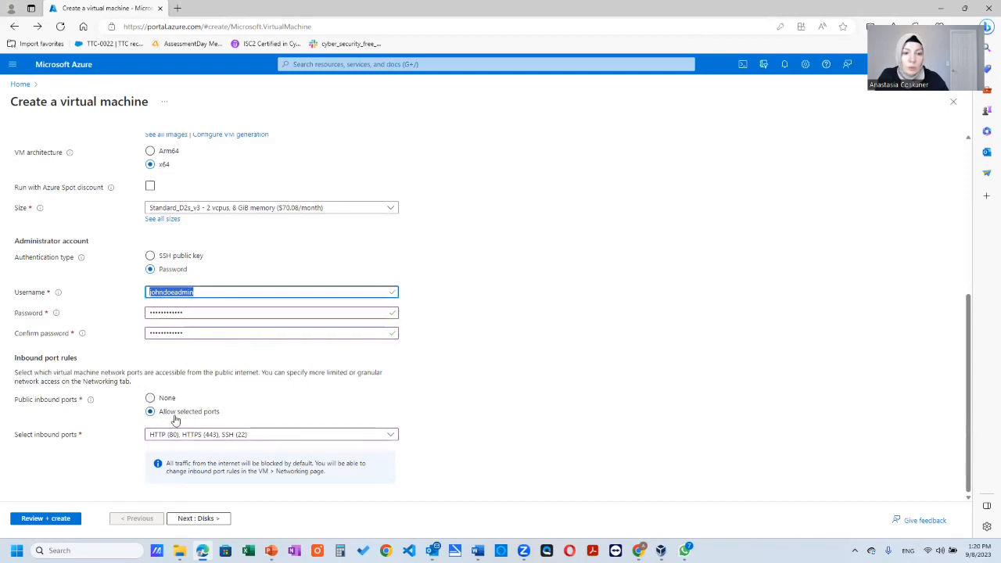
pyautogui.click(265, 435)
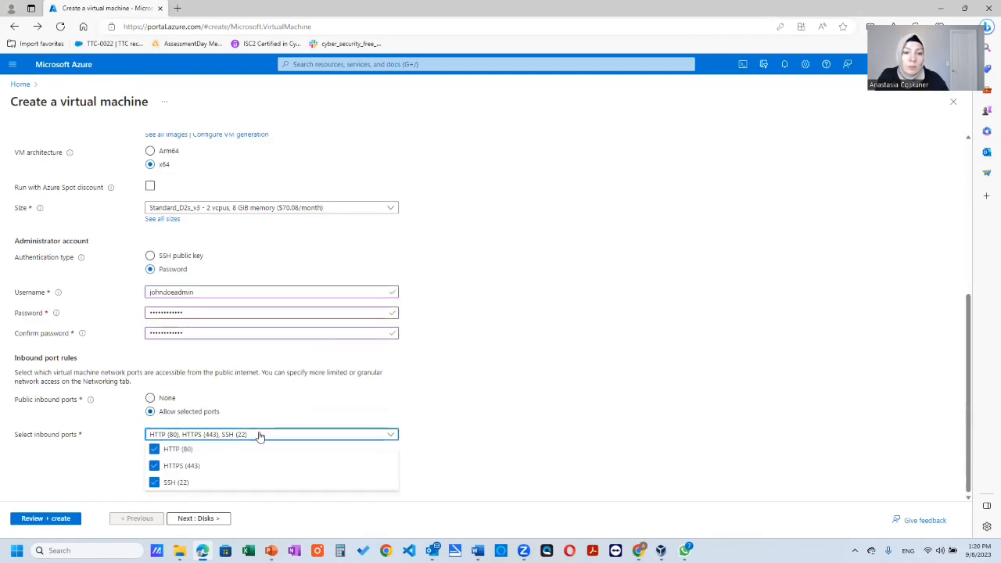
pyautogui.click(457, 397)
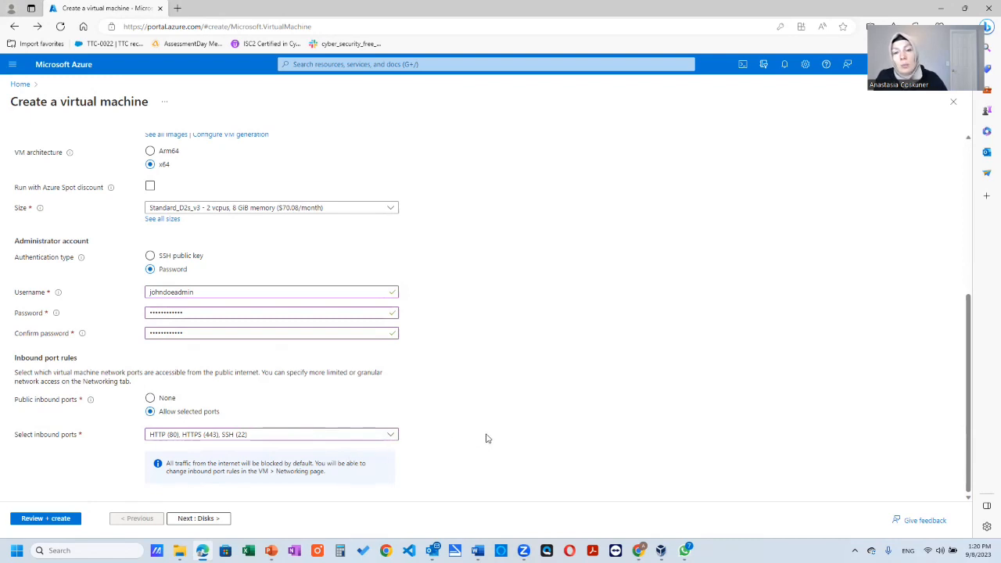
# - Proceed past the disk settings to networking and set the NIC network security group to Advanced
pyautogui.click(226, 529)
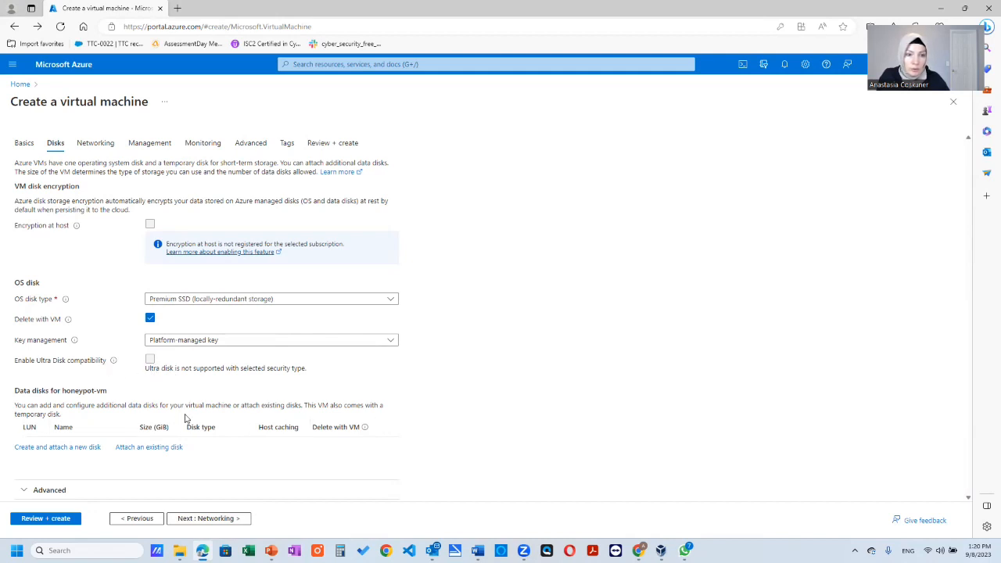
pyautogui.click(208, 520)
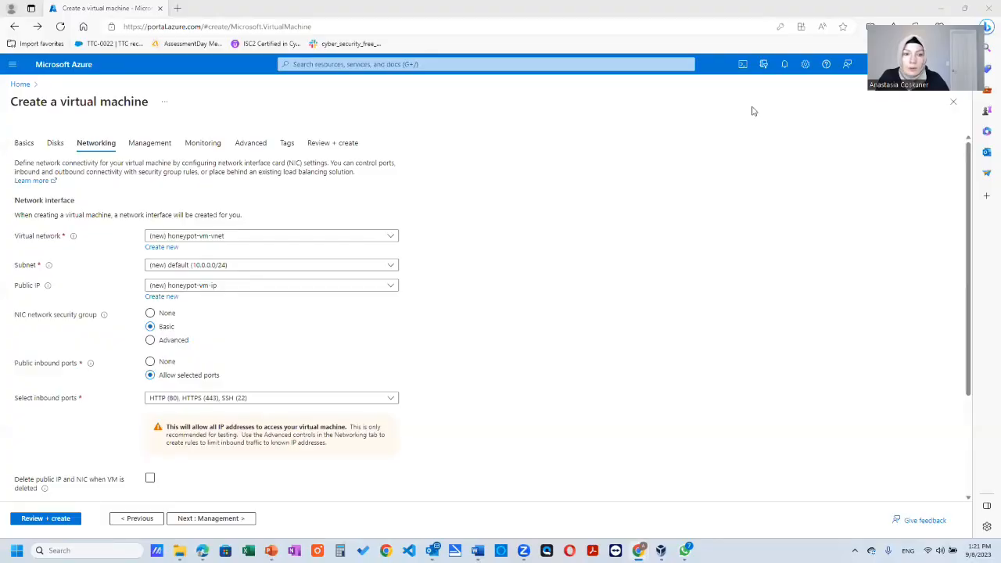
pyautogui.click(168, 340)
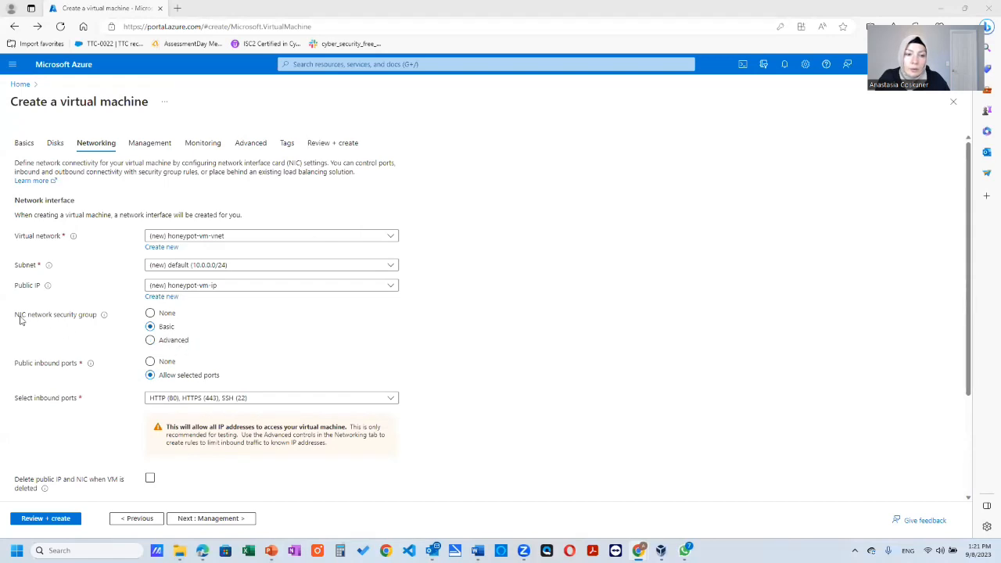
pyautogui.moveTo(20, 316); pyautogui.dragTo(90, 318)
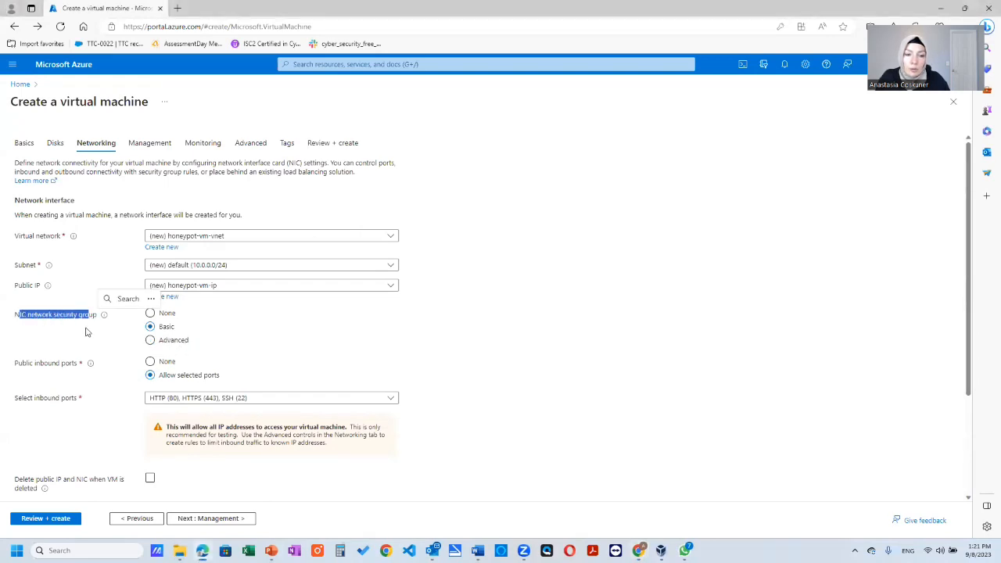
pyautogui.click(89, 328)
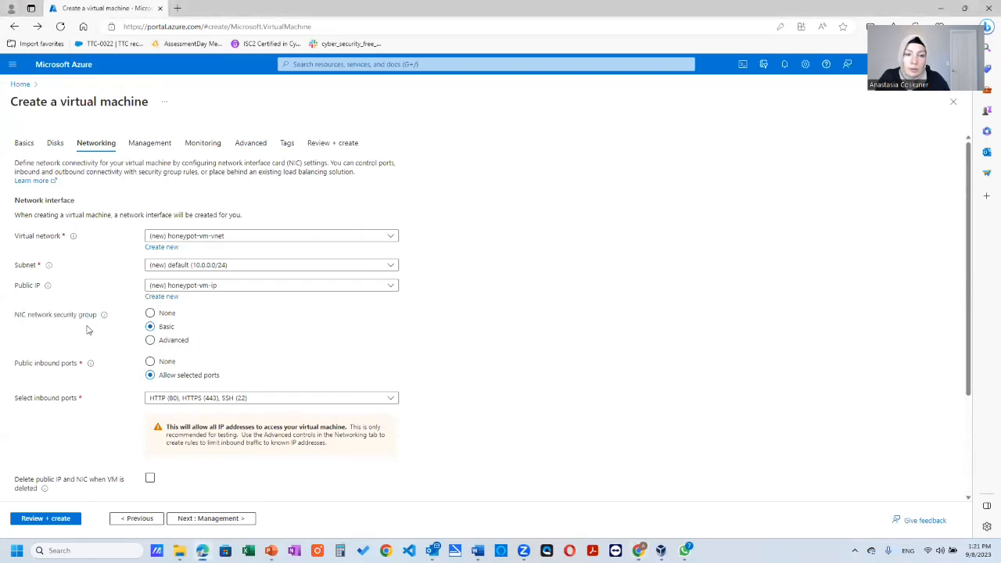
pyautogui.click(149, 341)
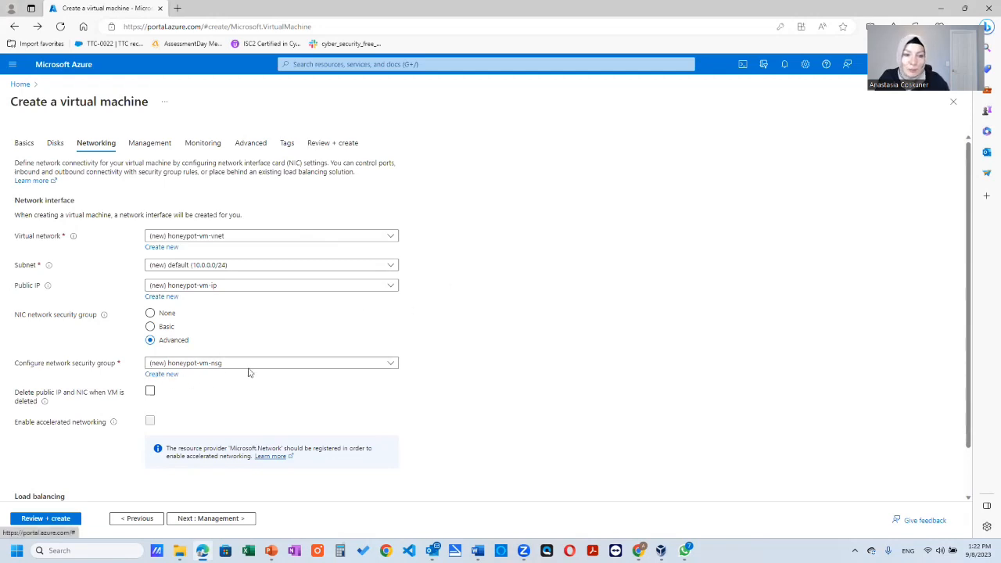
# - Start a new network security group for the virtual machine and remove its default-allow-ssh inbound rule
pyautogui.click(161, 374)
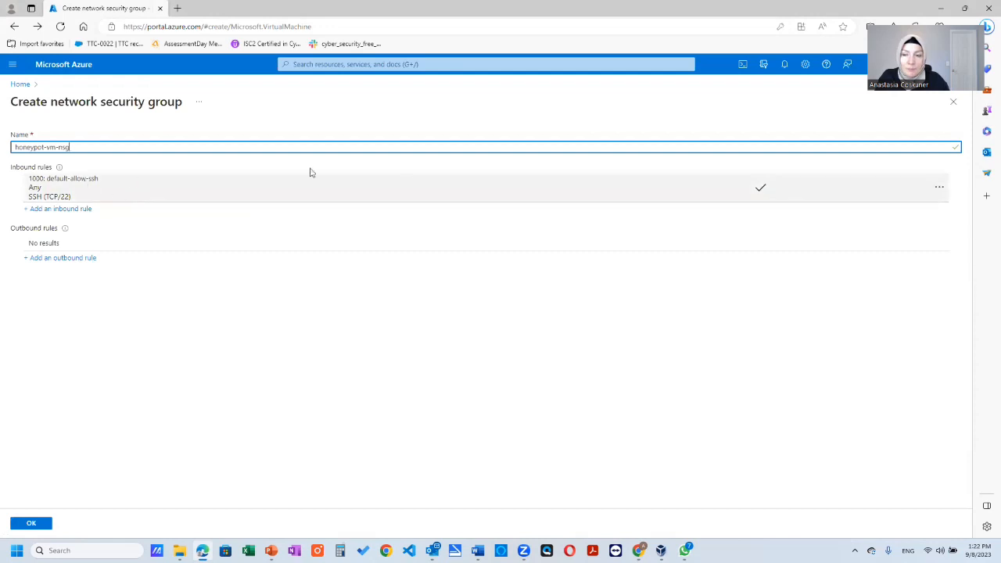
pyautogui.click(943, 189)
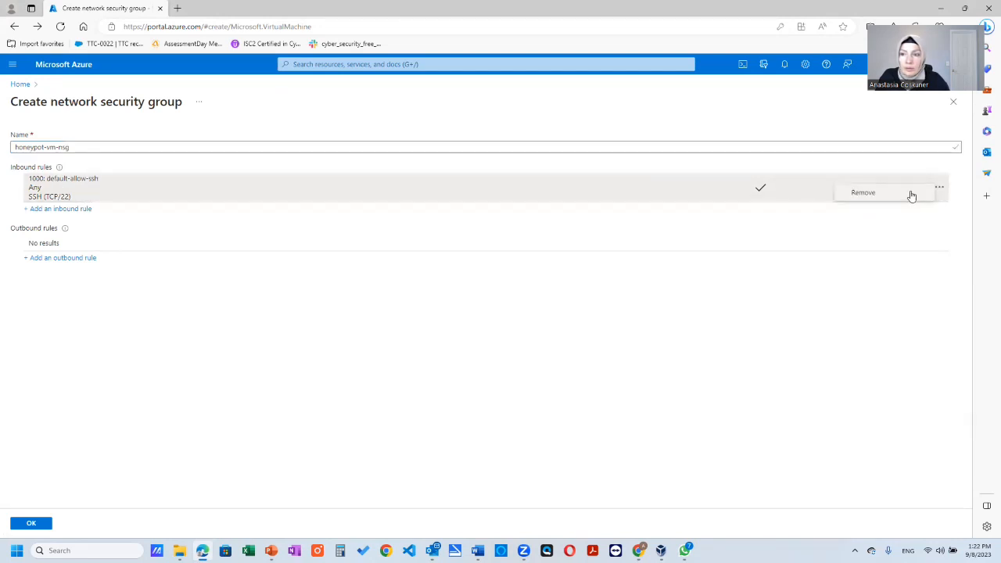
pyautogui.click(863, 192)
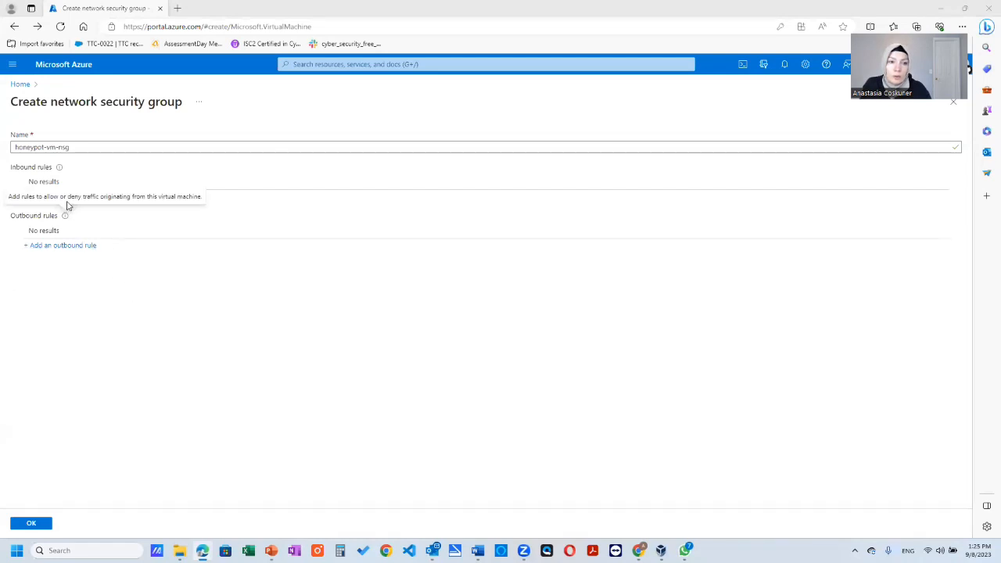
# - Add an inbound security rule named DANGER_ANY_VM with destination port ranges * and priority 100
pyautogui.click(69, 197)
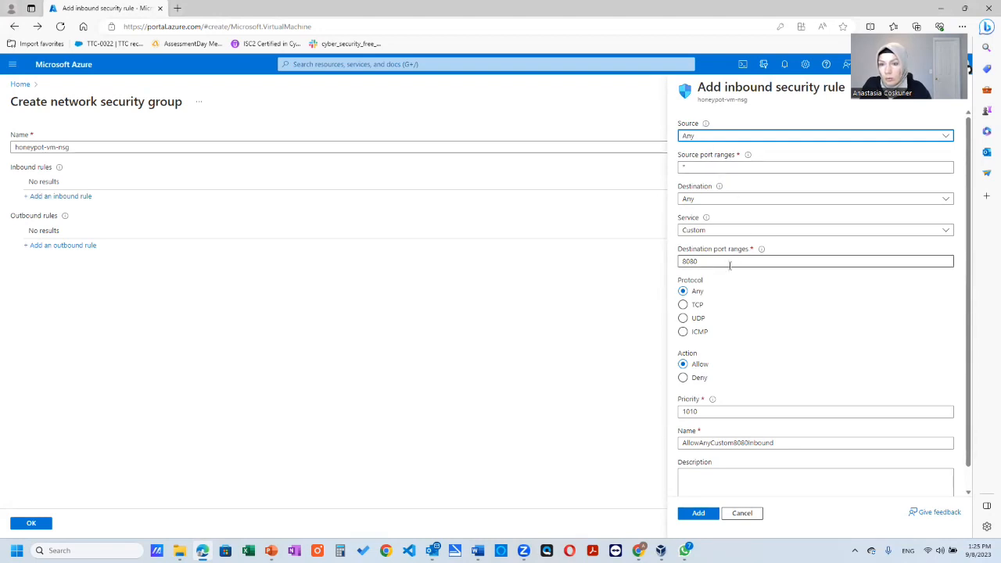
pyautogui.moveTo(722, 261); pyautogui.dragTo(632, 265)
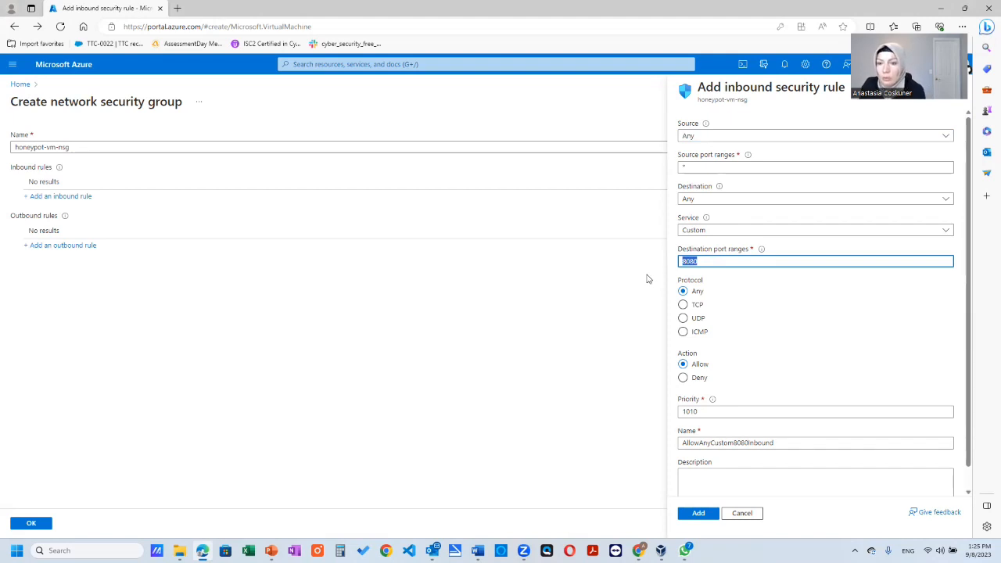
pyautogui.write('*')
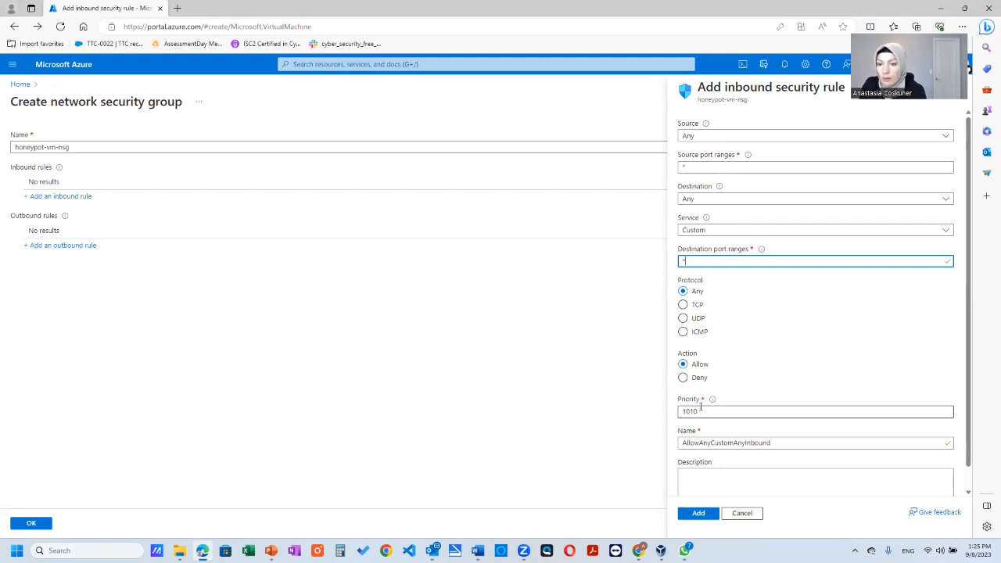
pyautogui.moveTo(702, 411); pyautogui.dragTo(656, 423)
pyautogui.write('1')
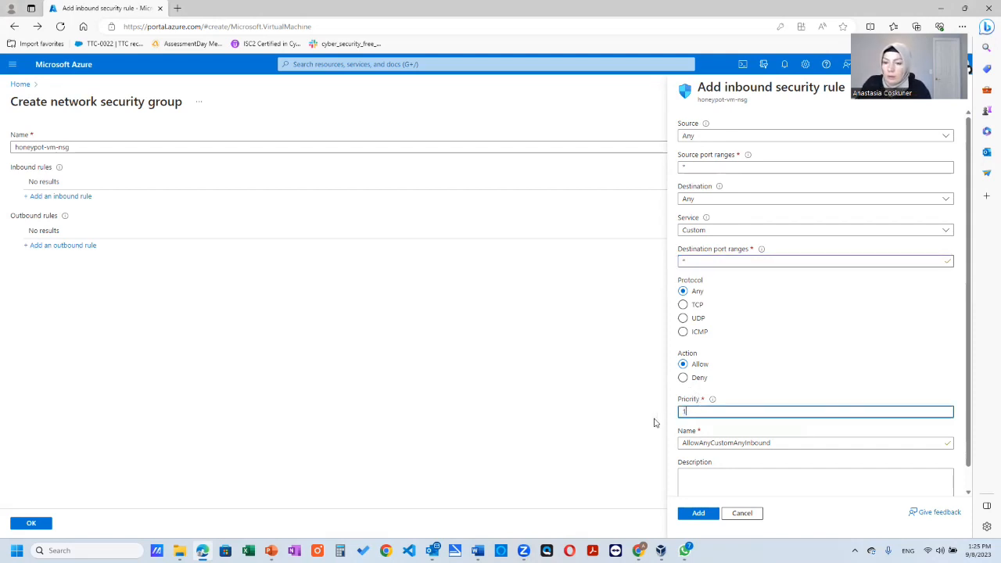
pyautogui.scroll(-1, 704, 403)
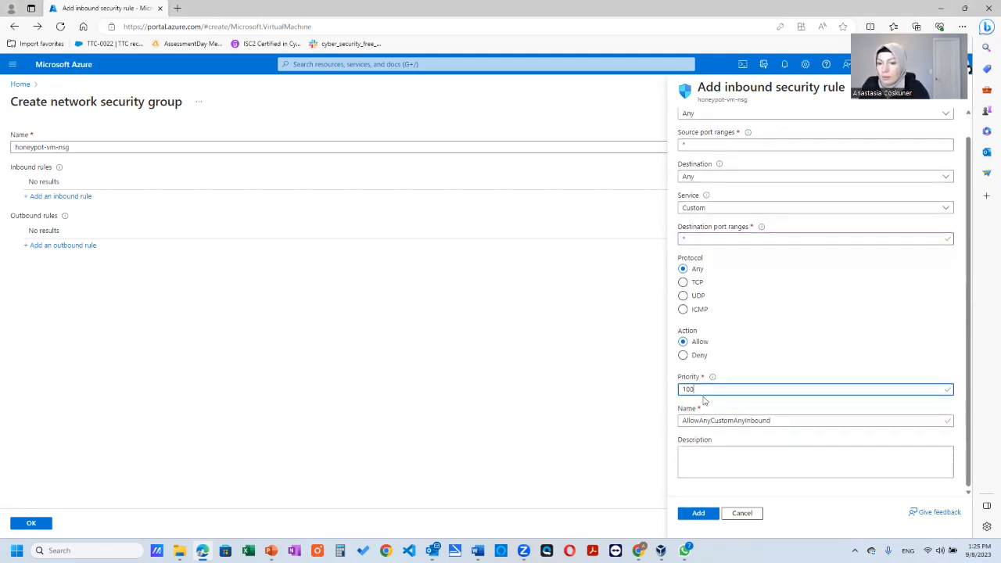
pyautogui.moveTo(789, 421); pyautogui.dragTo(623, 425)
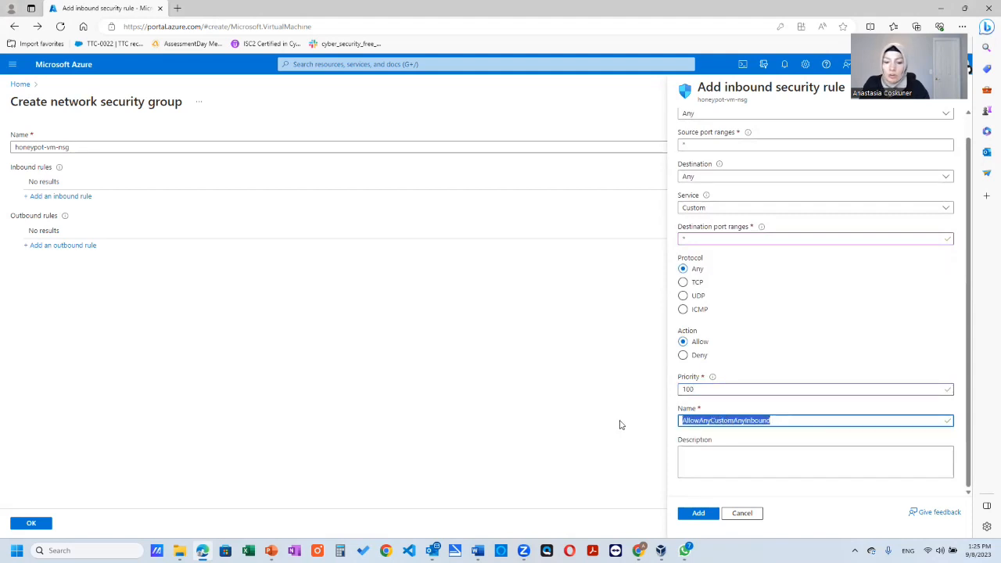
pyautogui.write('DANGER_ANY_VM')
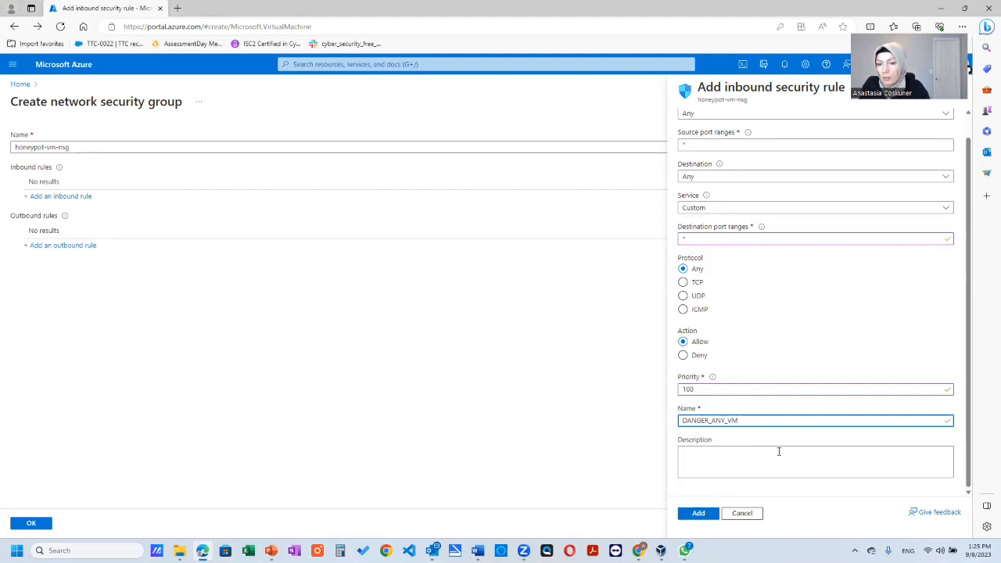
pyautogui.click(700, 515)
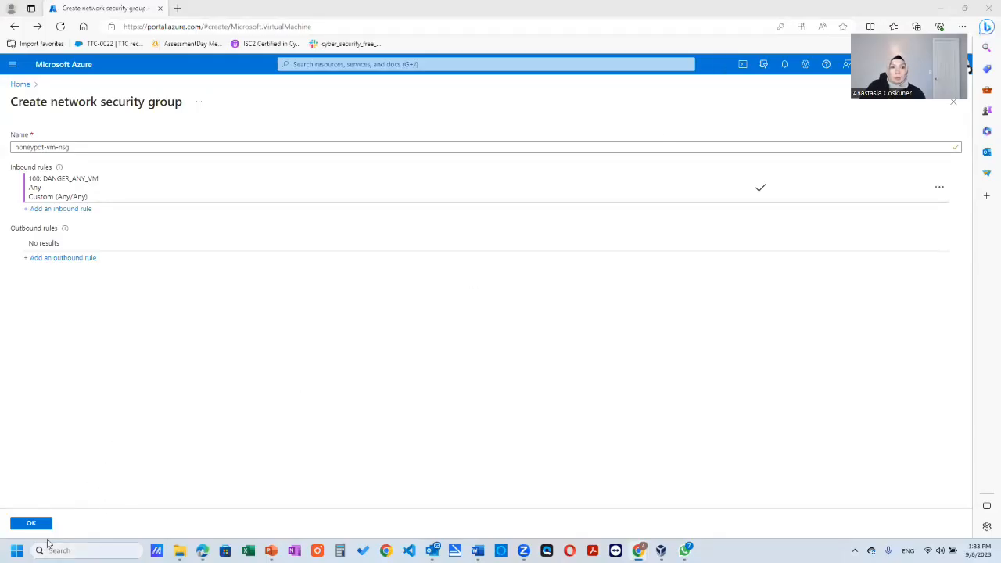
# - Confirm the honeypot-vm-nsg security group, then review the virtual machine configuration and create the machine
pyautogui.click(39, 522)
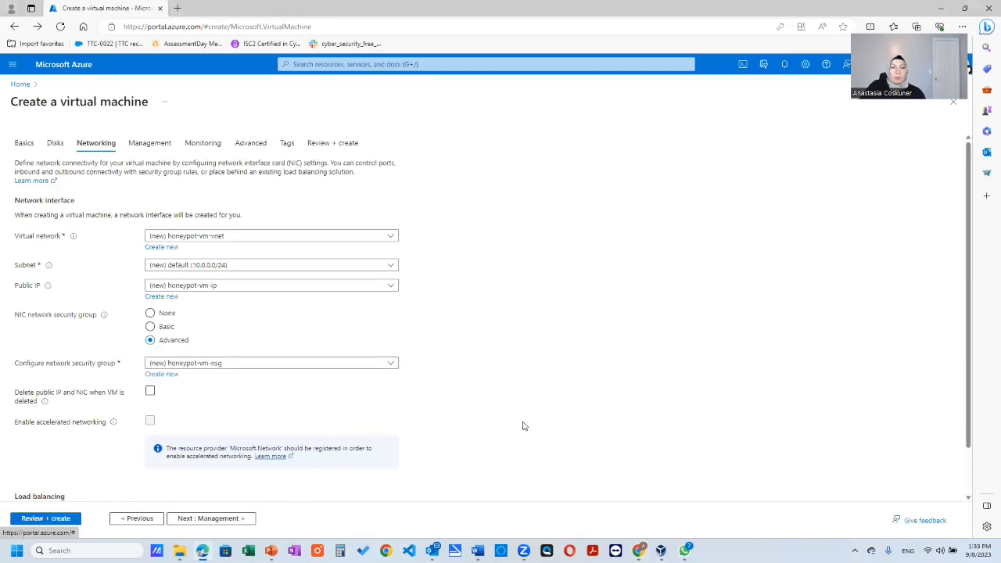
pyautogui.click(47, 520)
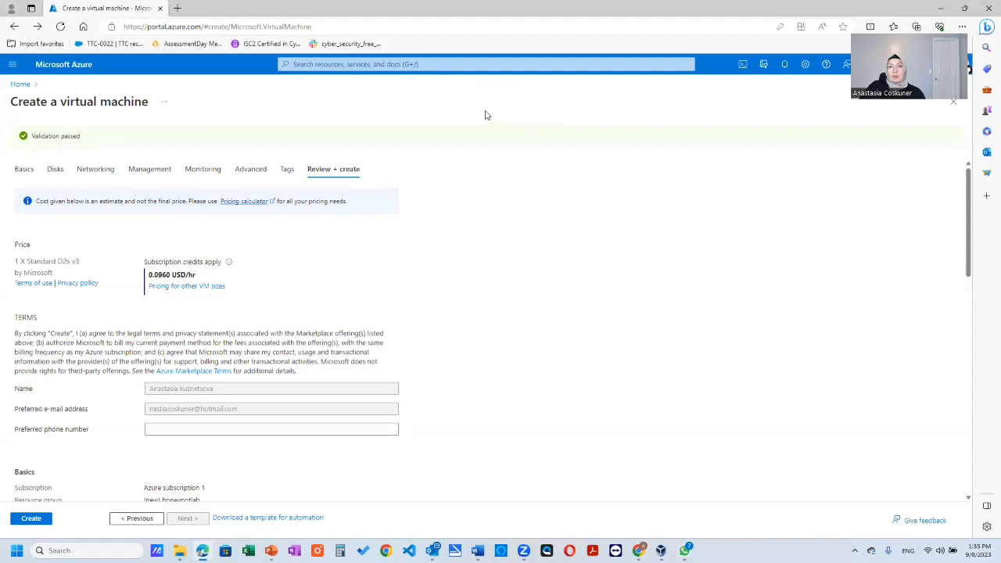
pyautogui.click(32, 518)
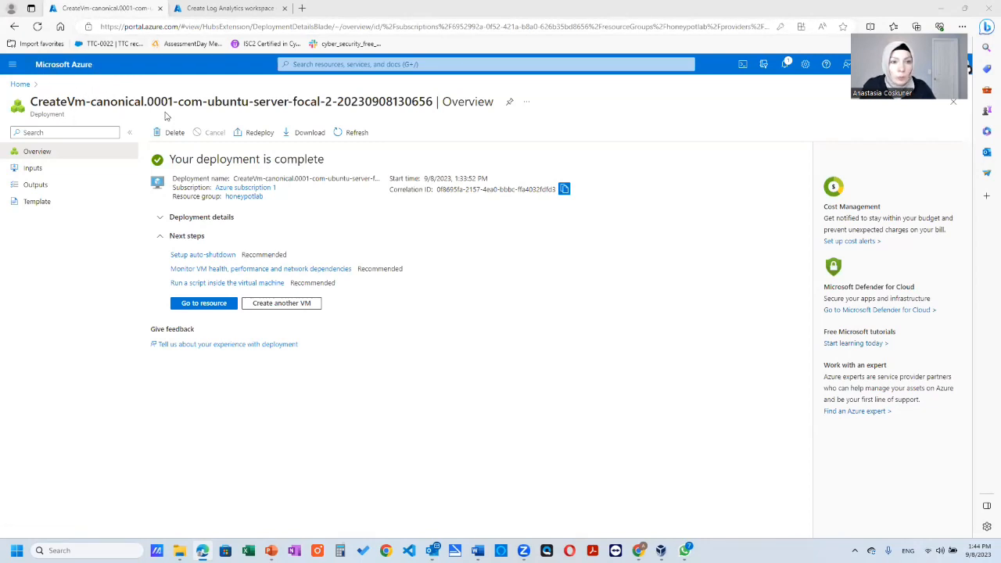
# - Search the marketplace for log analytics workspace in a duplicate browser tab, and close that tab
pyautogui.rightClick(122, 11)
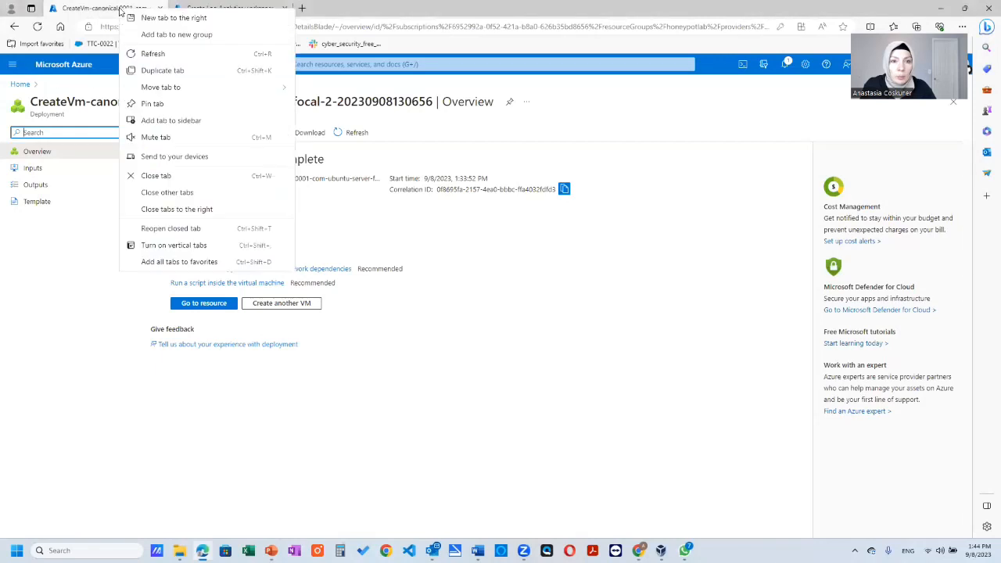
pyautogui.click(172, 70)
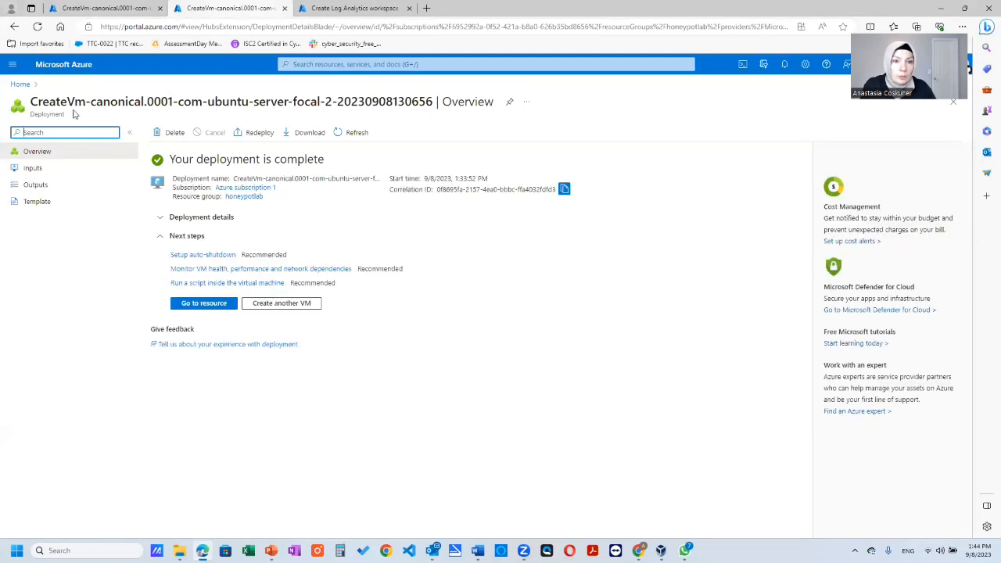
pyautogui.click(54, 64)
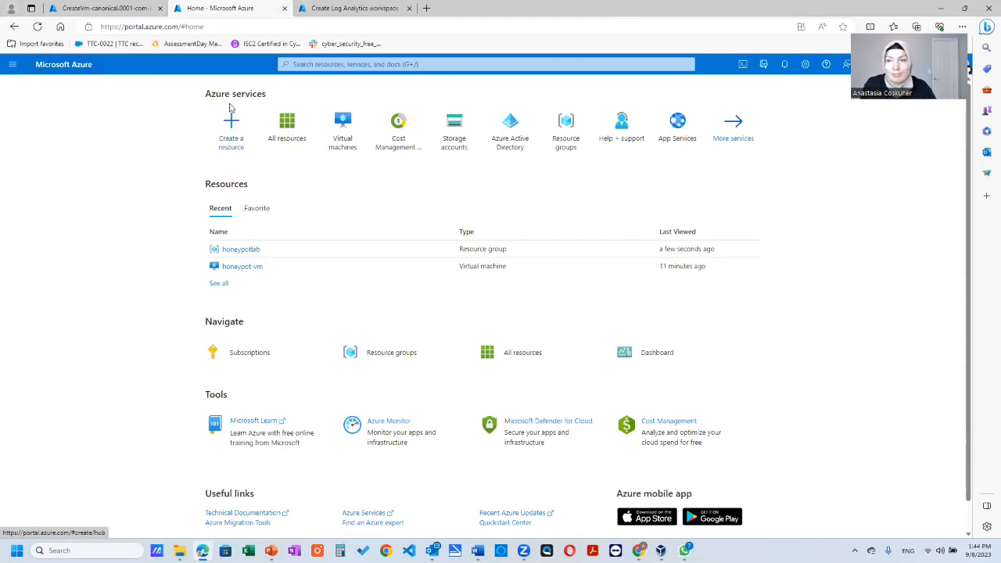
pyautogui.click(237, 146)
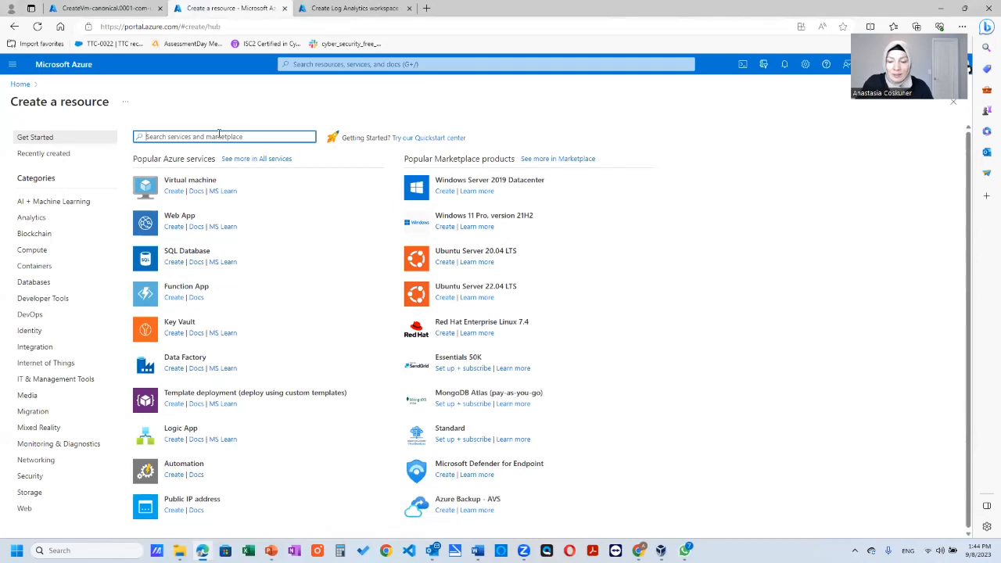
pyautogui.write('log')
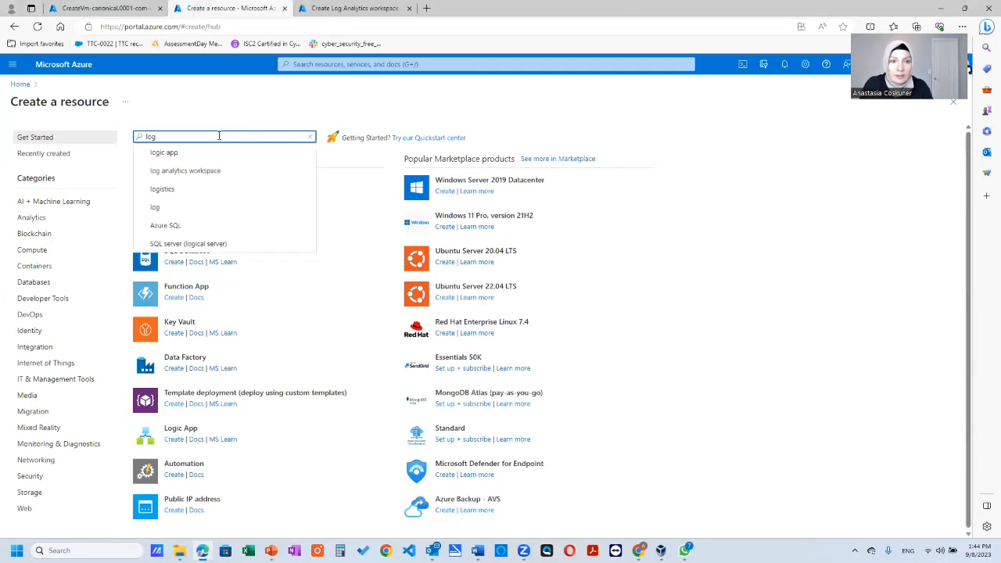
pyautogui.click(180, 172)
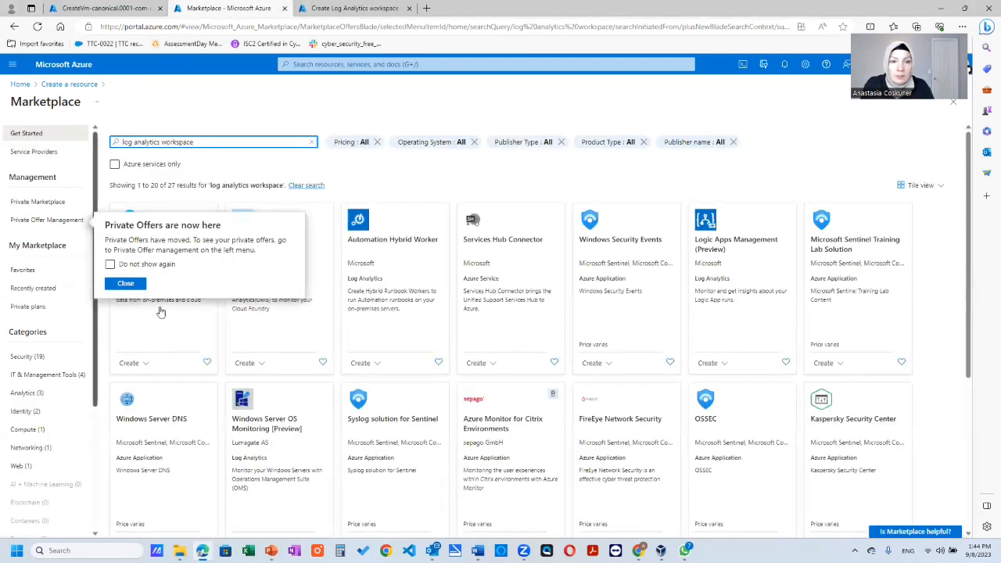
pyautogui.click(124, 284)
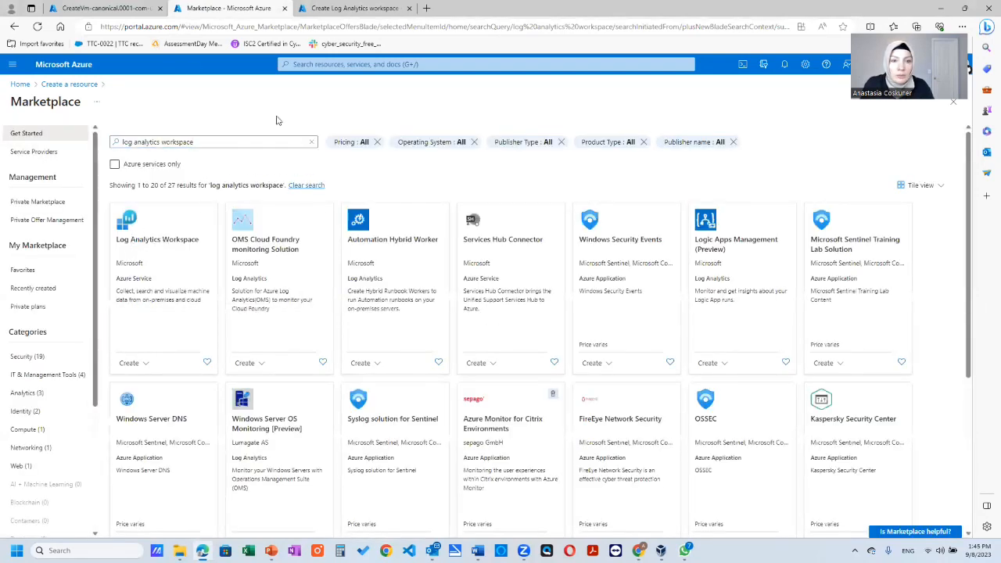
pyautogui.click(283, 8)
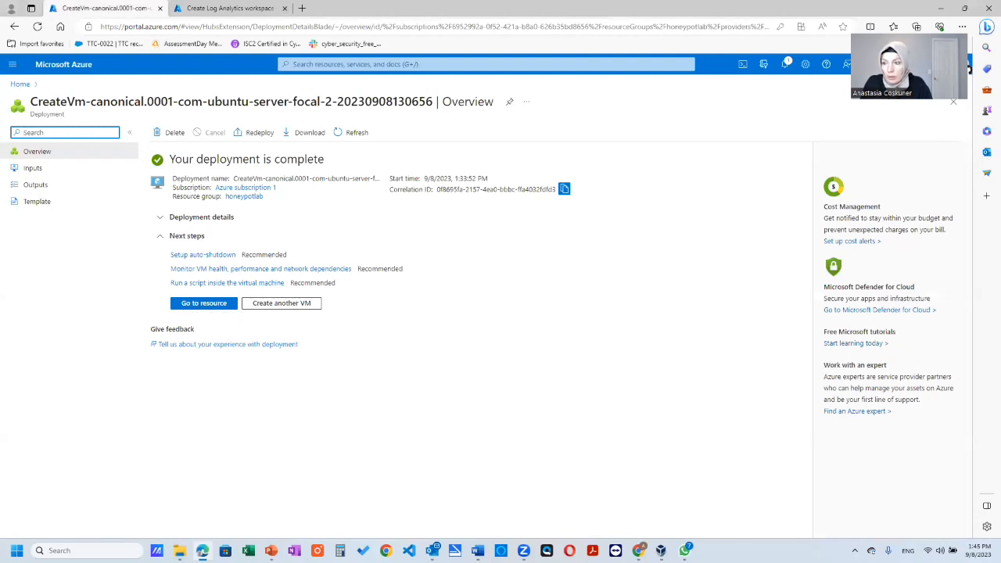
# - Fill in the new Log Analytics workspace with resource group honeypotlab and name law-honeypot, and submit it for review
pyautogui.hotkey('alt', 'Tab')
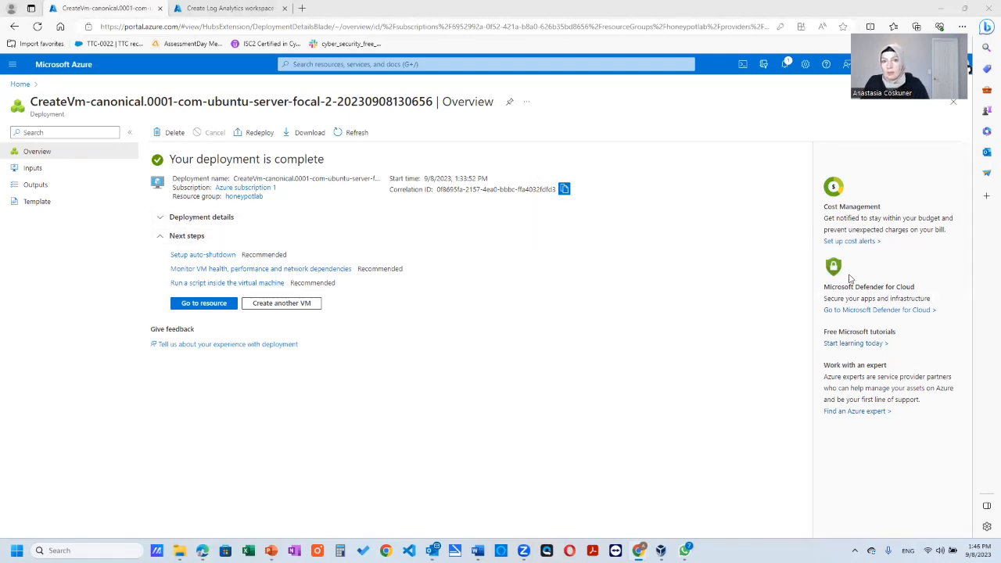
pyautogui.click(224, 8)
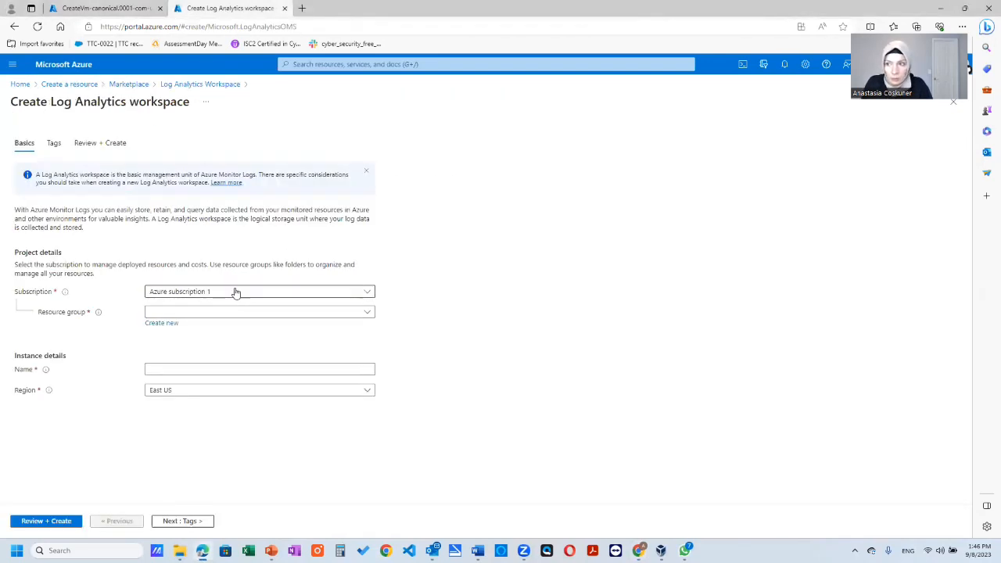
pyautogui.click(169, 326)
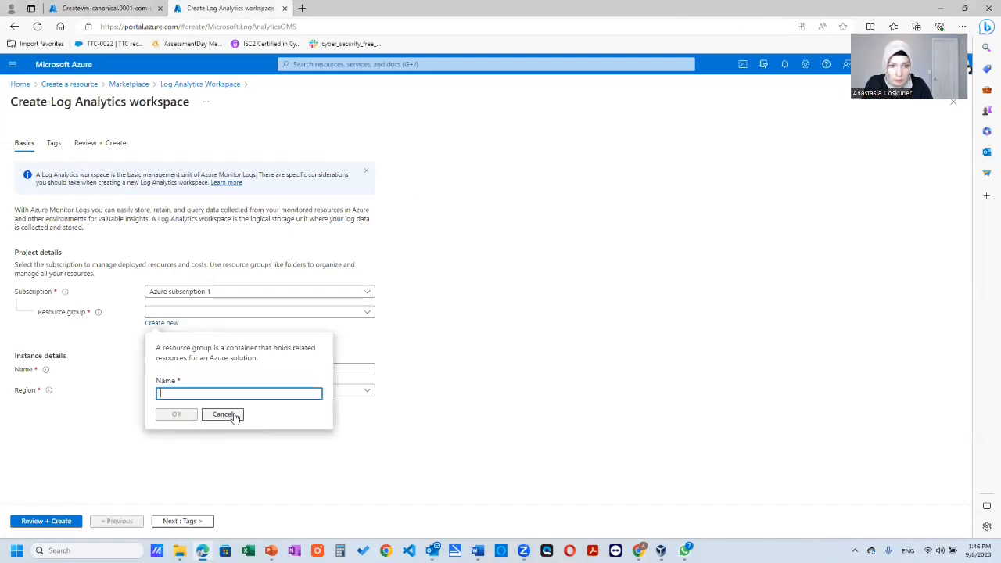
pyautogui.click(231, 415)
pyautogui.click(188, 312)
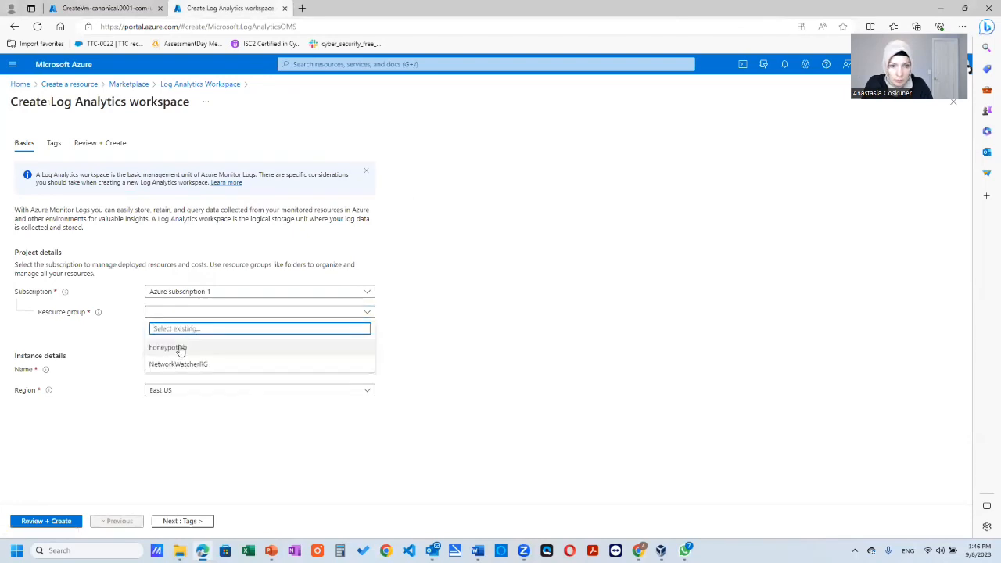
pyautogui.click(179, 349)
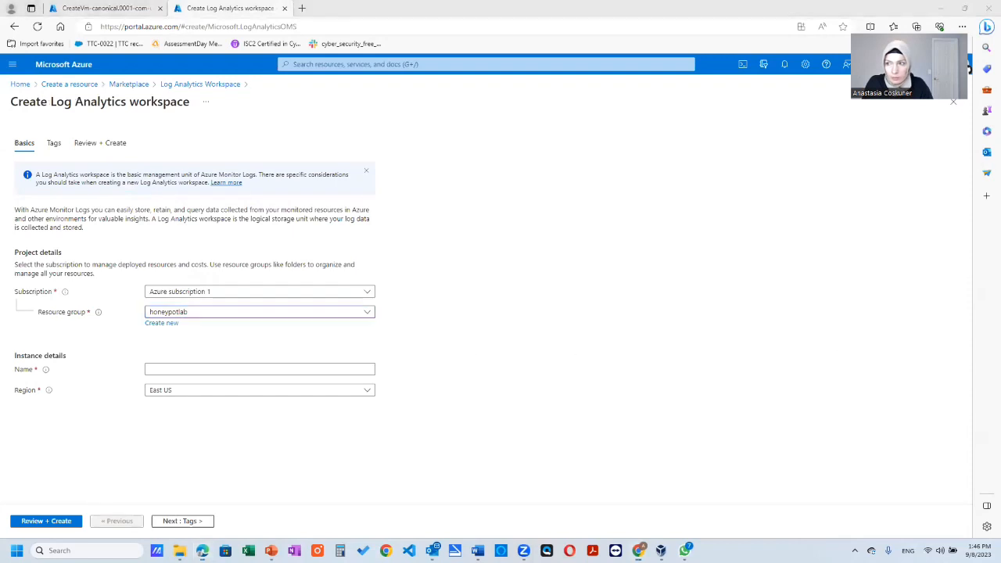
pyautogui.click(222, 367)
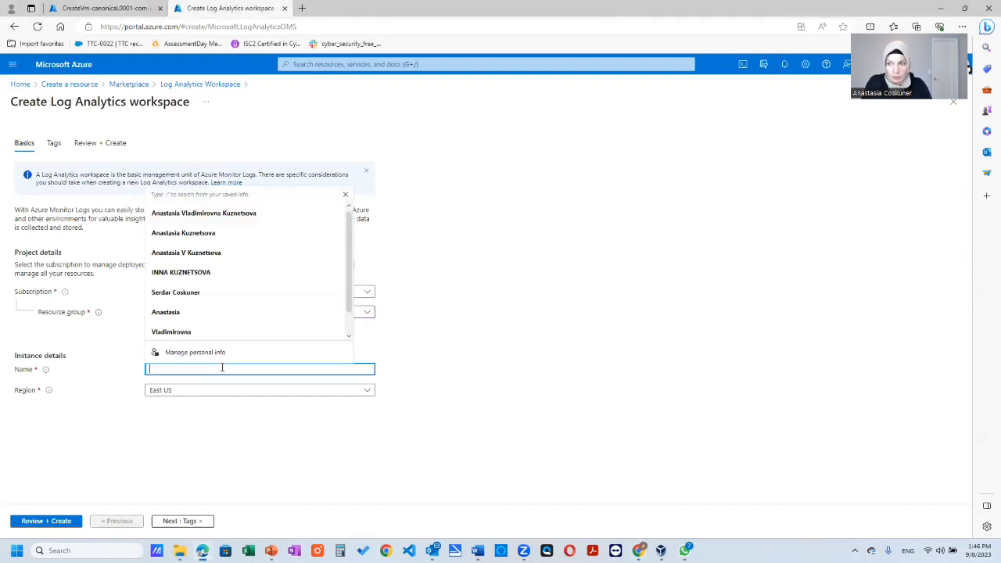
pyautogui.write('law-honeypot')
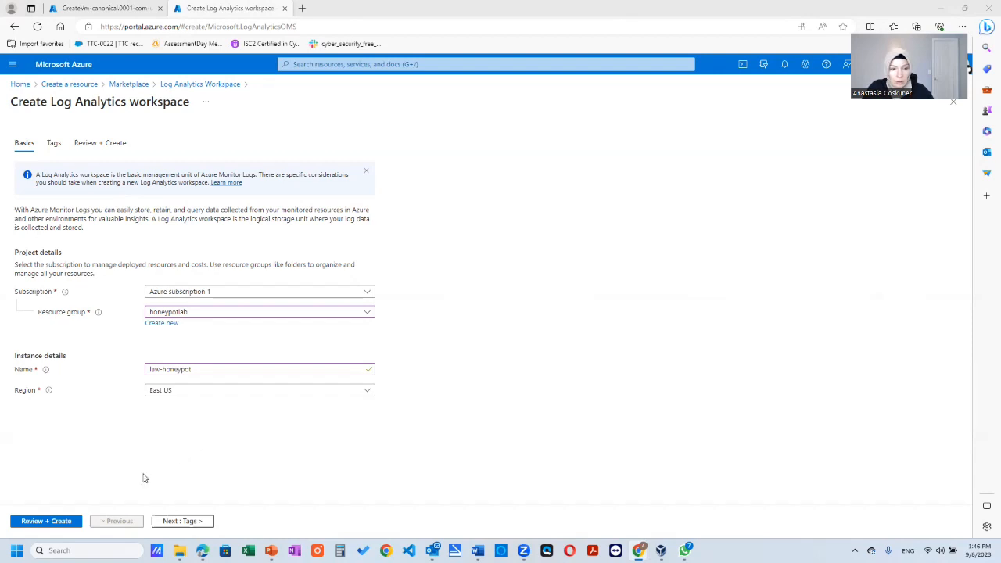
pyautogui.click(68, 521)
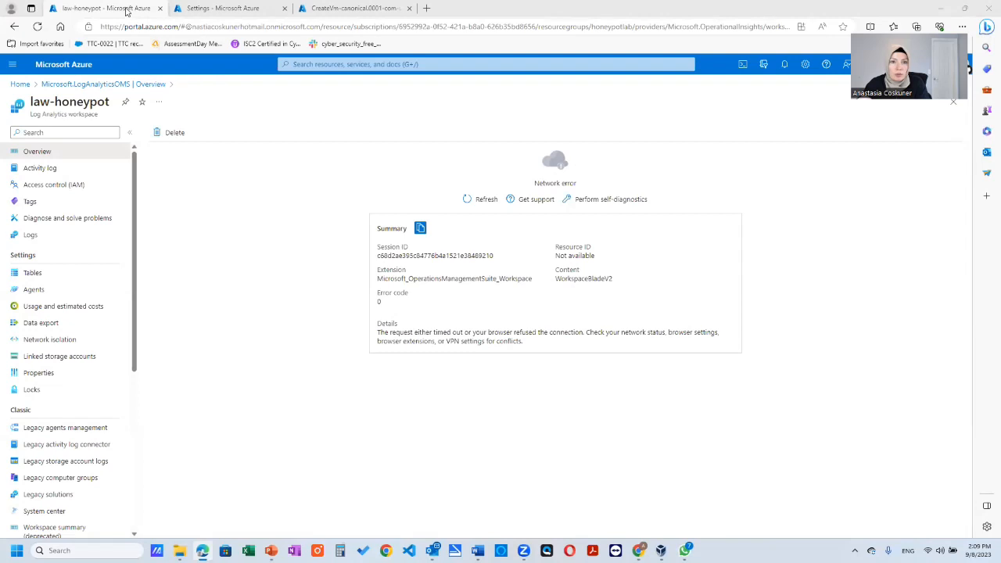
# - Open the portal home in a new browser tab and search the marketplace for security center
pyautogui.rightClick(74, 68)
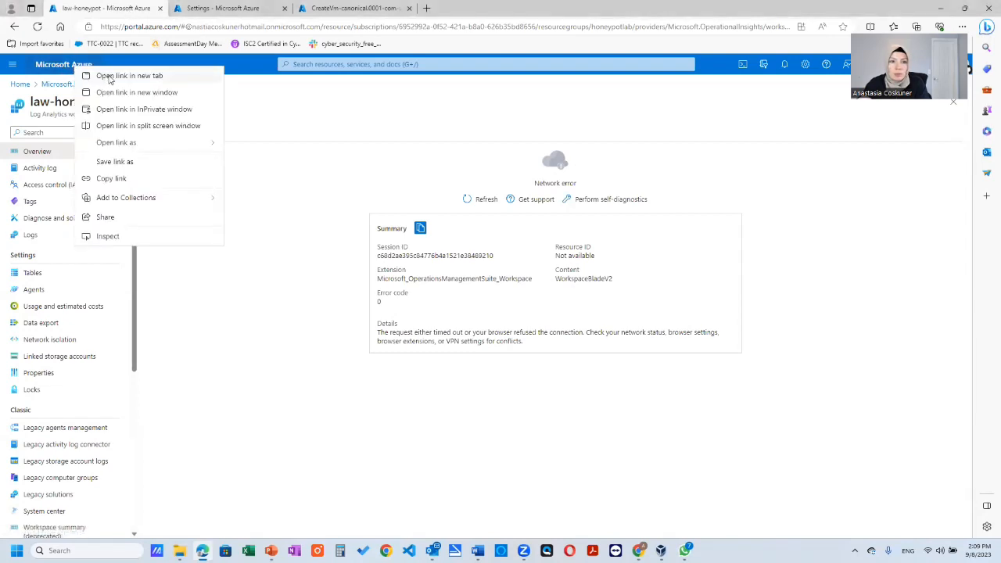
pyautogui.click(109, 75)
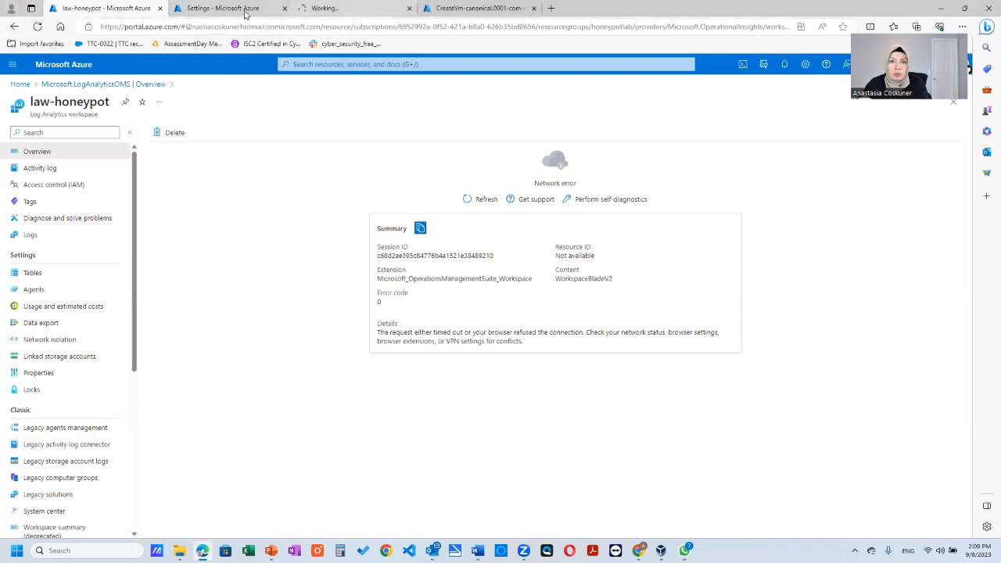
pyautogui.click(352, 8)
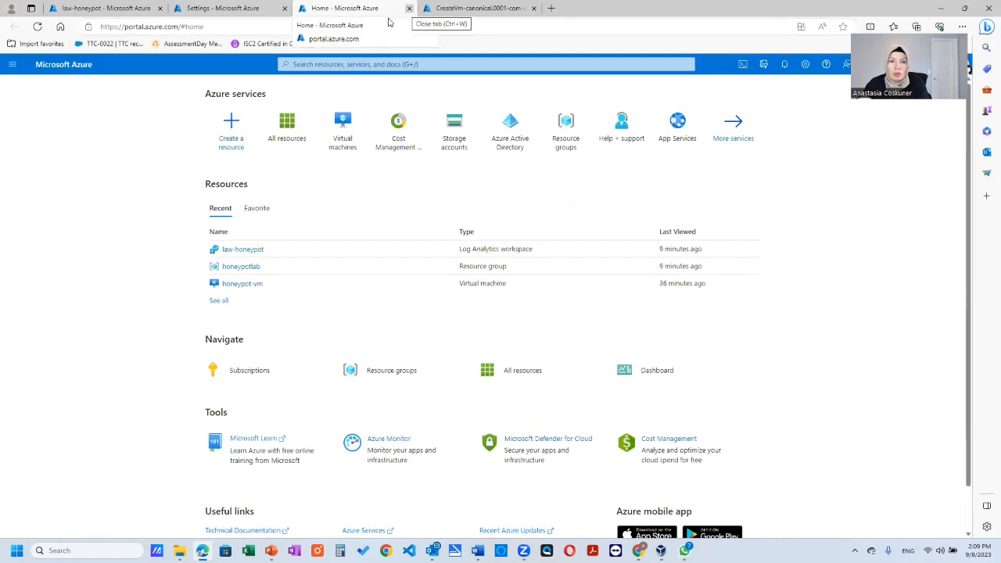
pyautogui.click(227, 140)
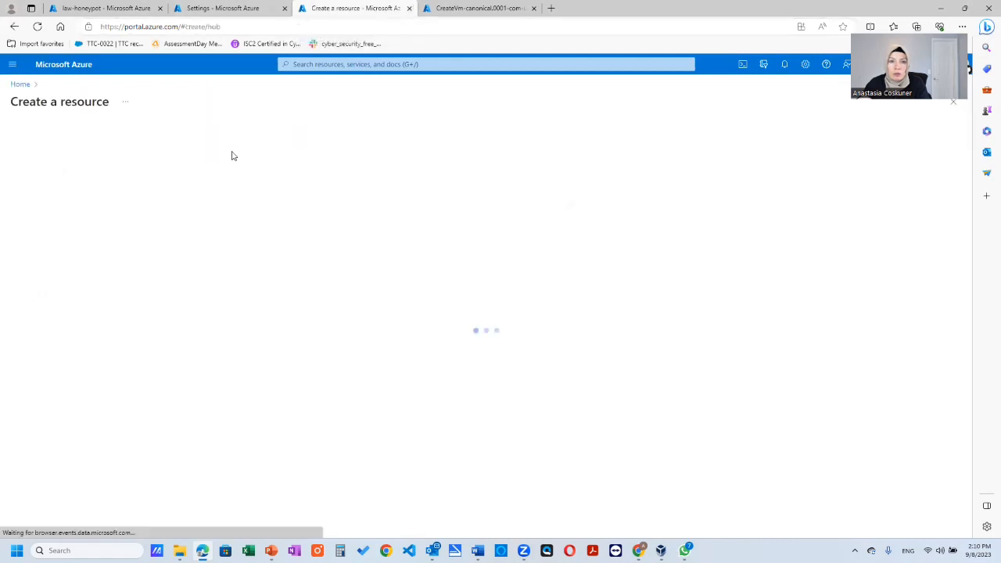
pyautogui.write('sec')
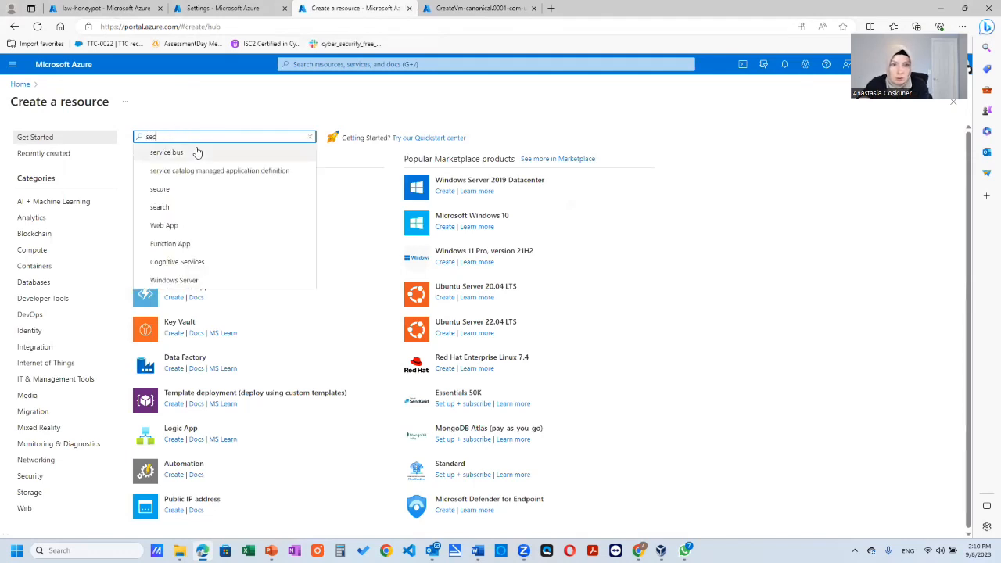
pyautogui.write('u')
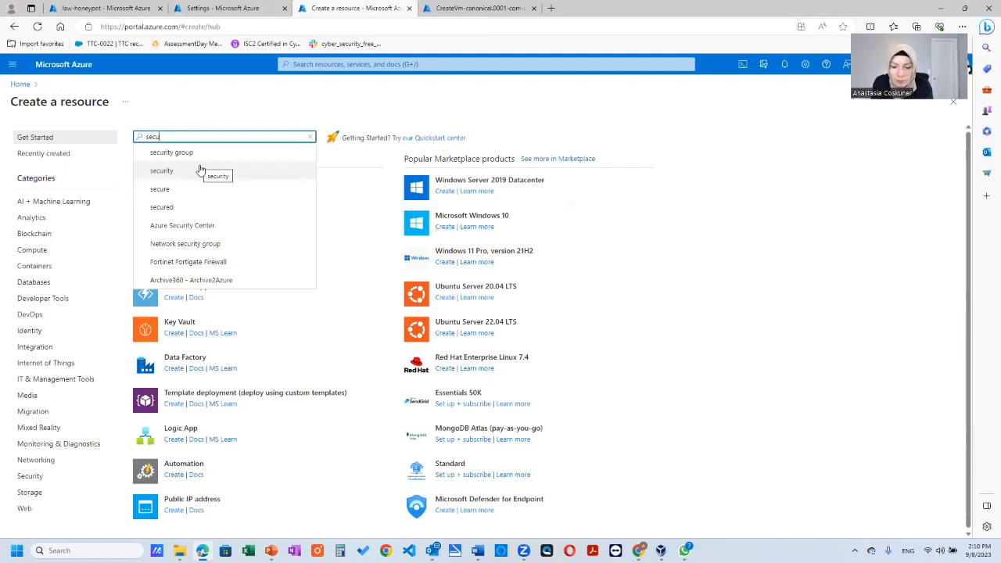
pyautogui.write('rity cente')
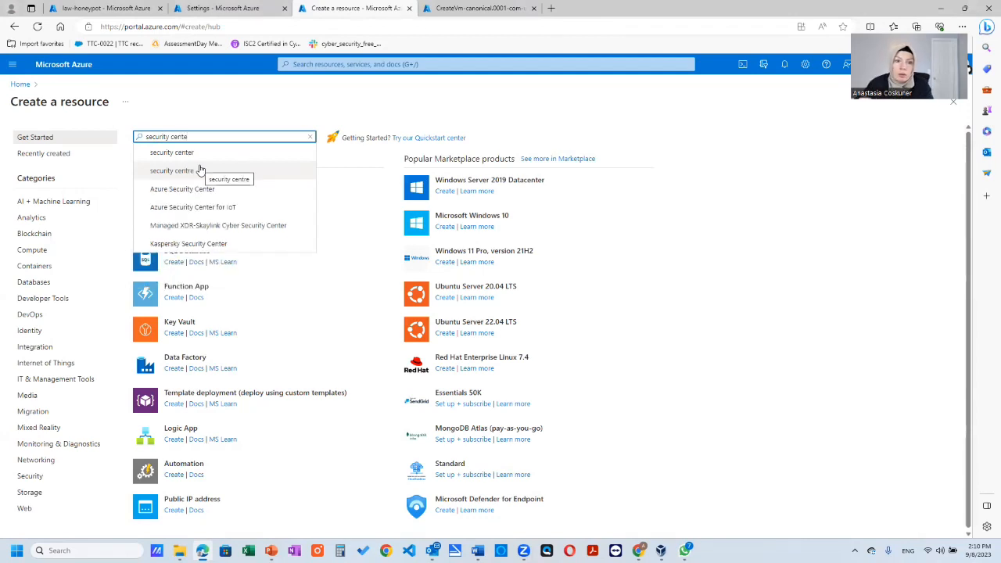
pyautogui.click(214, 154)
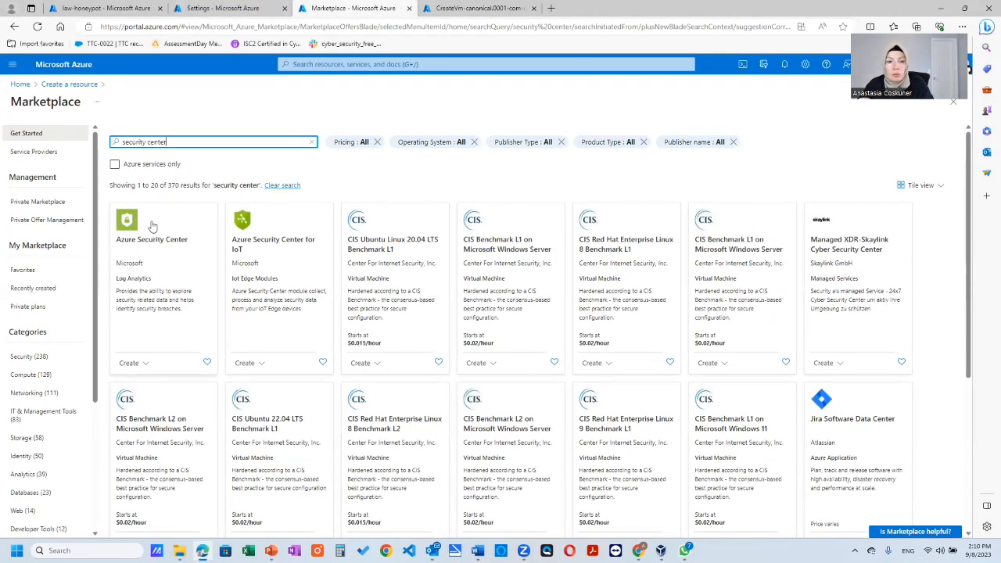
# - View the Azure Security Center getting-started page from its marketplace offer, and close that browser tab
pyautogui.click(135, 366)
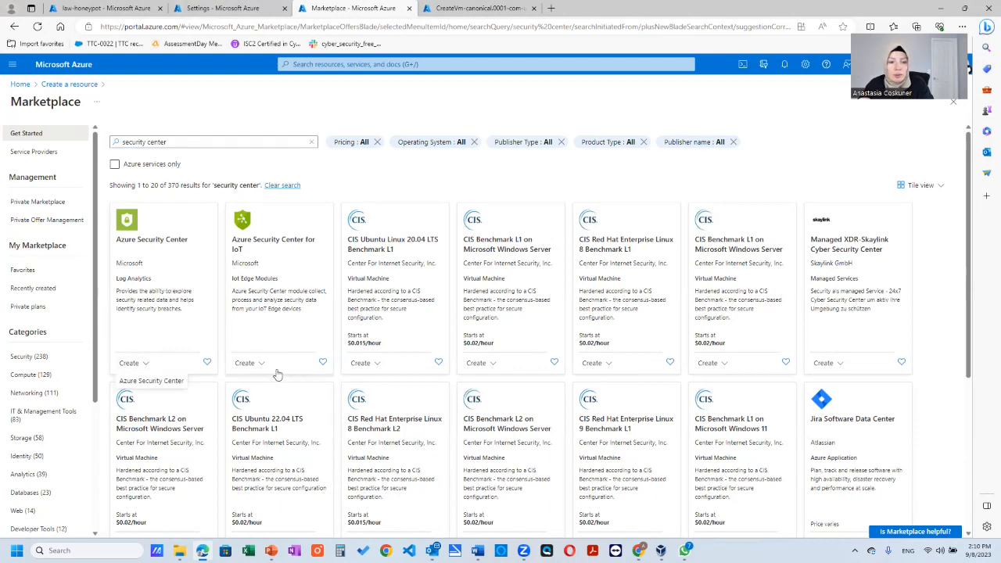
pyautogui.click(157, 381)
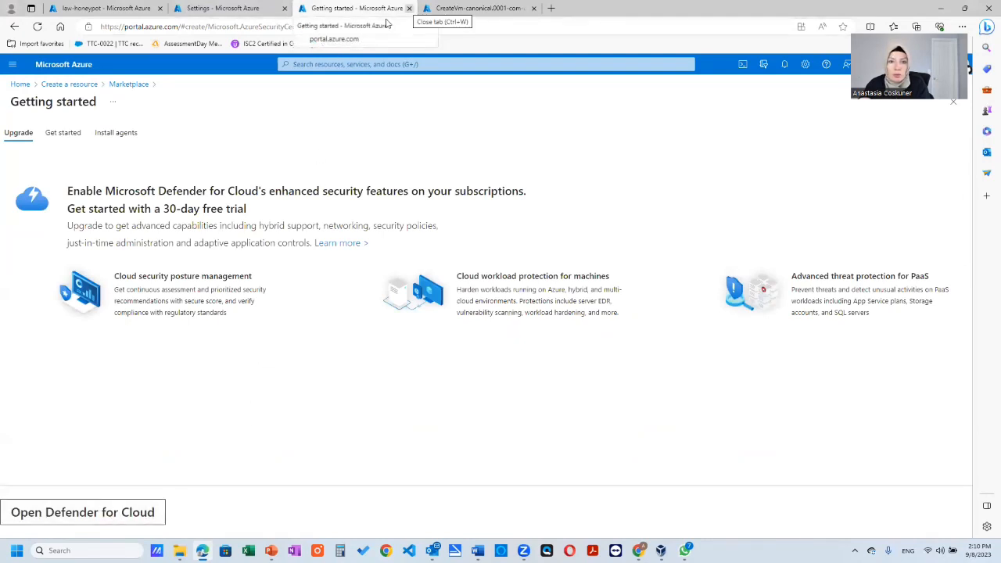
pyautogui.click(409, 7)
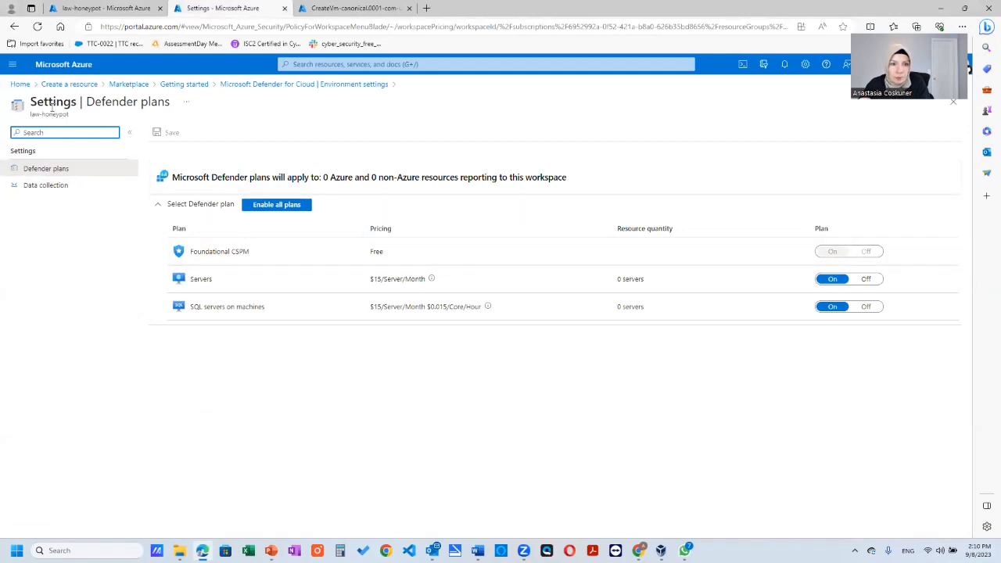
# - Open the law-honeypot workspace's Defender plans from the Defender for Cloud environment settings and turn off SQL servers on machines
pyautogui.click(195, 86)
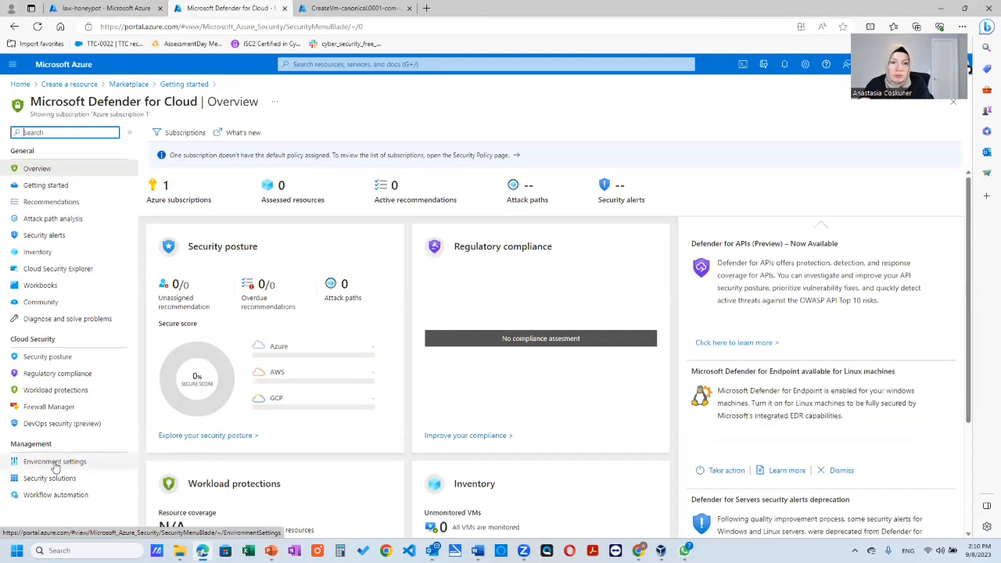
pyautogui.click(54, 463)
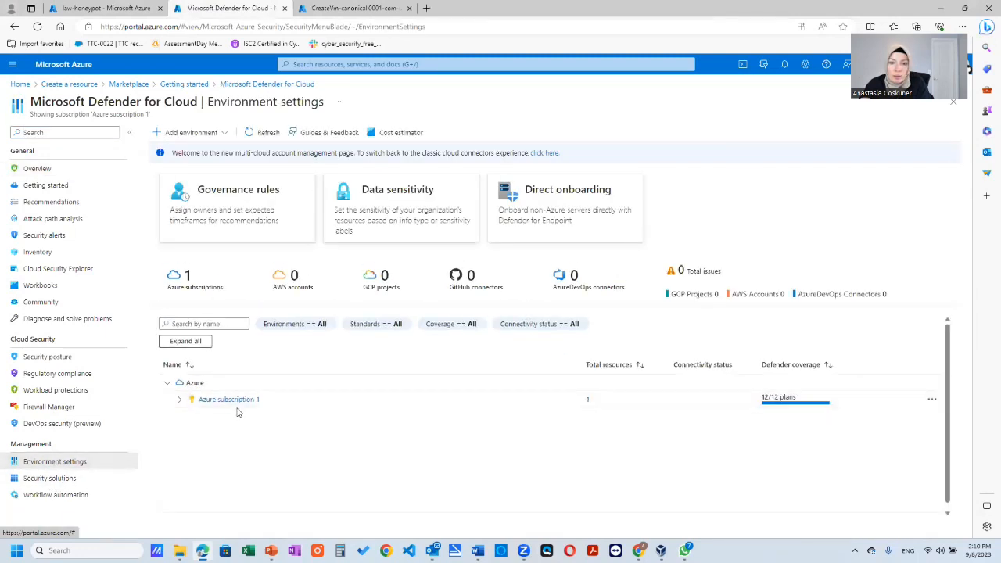
pyautogui.click(179, 400)
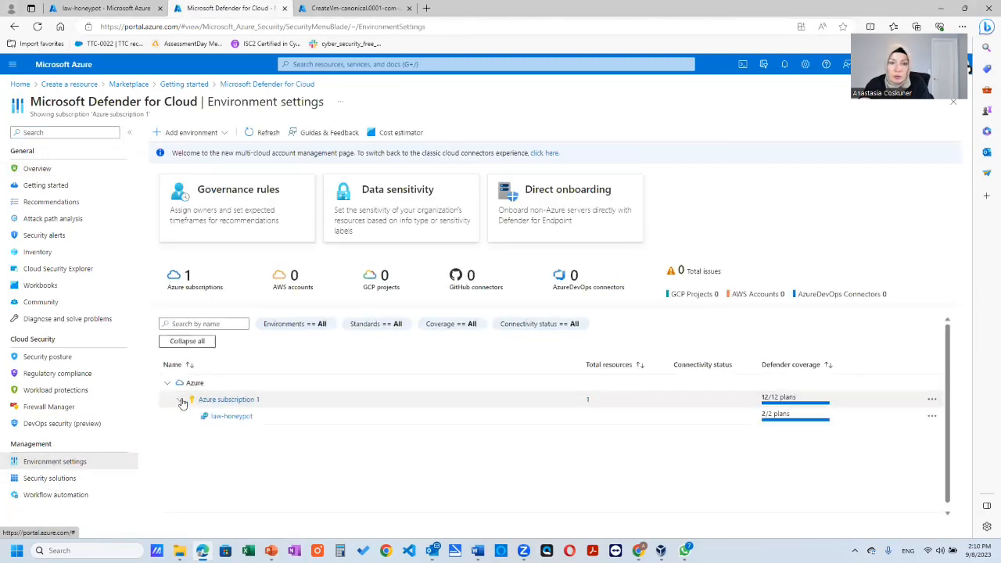
pyautogui.click(238, 419)
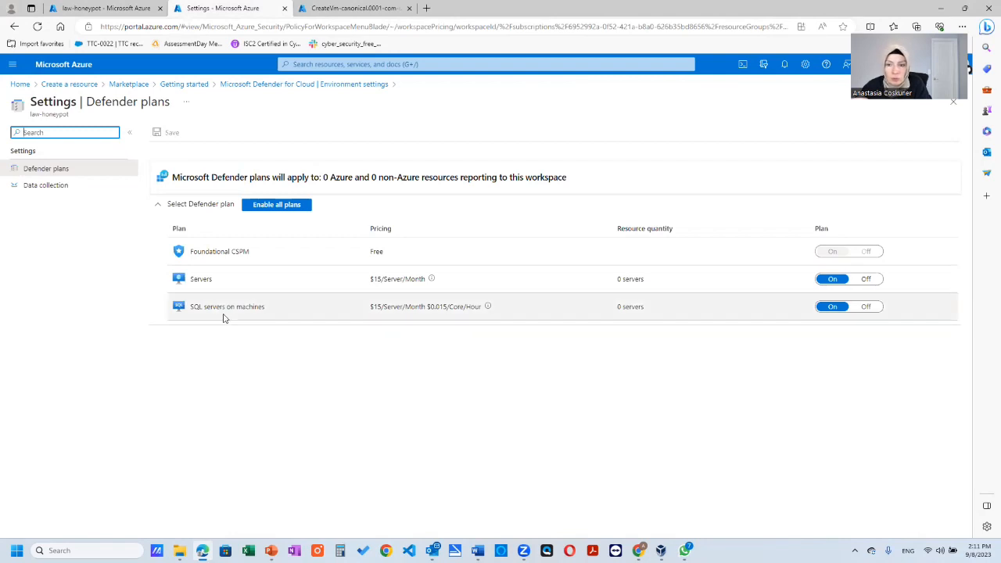
pyautogui.click(863, 307)
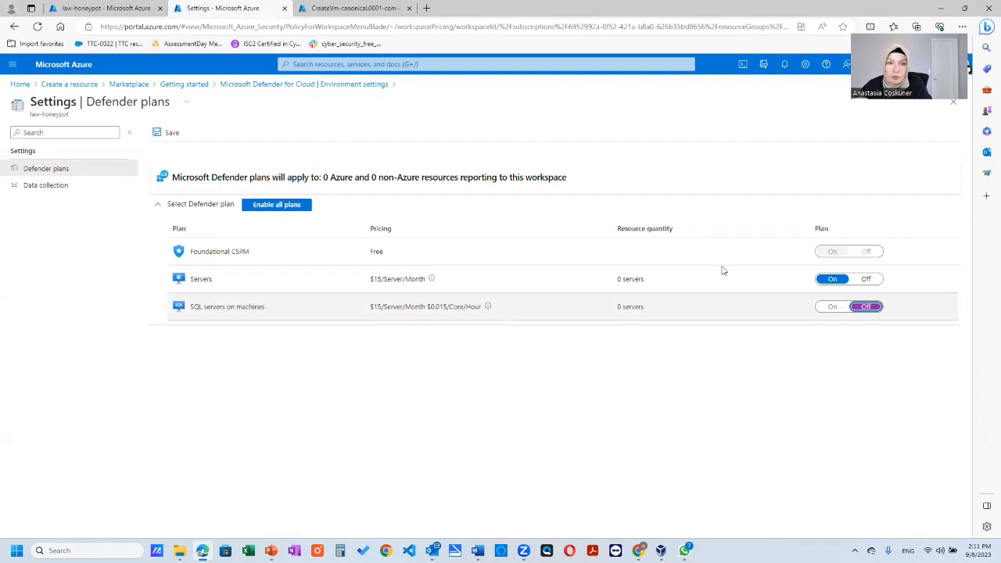
# - Save the law-honeypot Defender plans and confirm the SQL servers on machines downgrade without allowing feedback contact
pyautogui.click(169, 134)
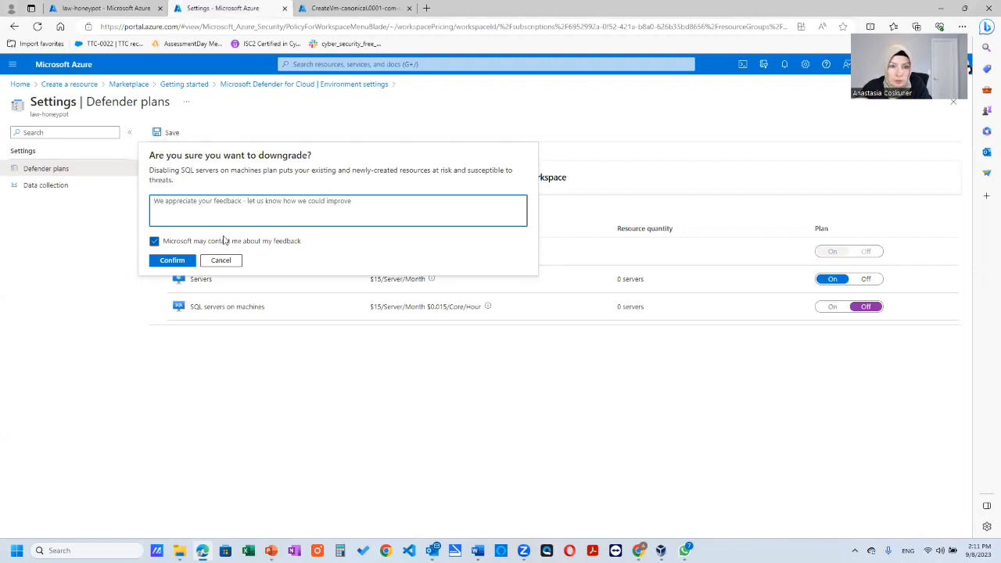
pyautogui.click(228, 262)
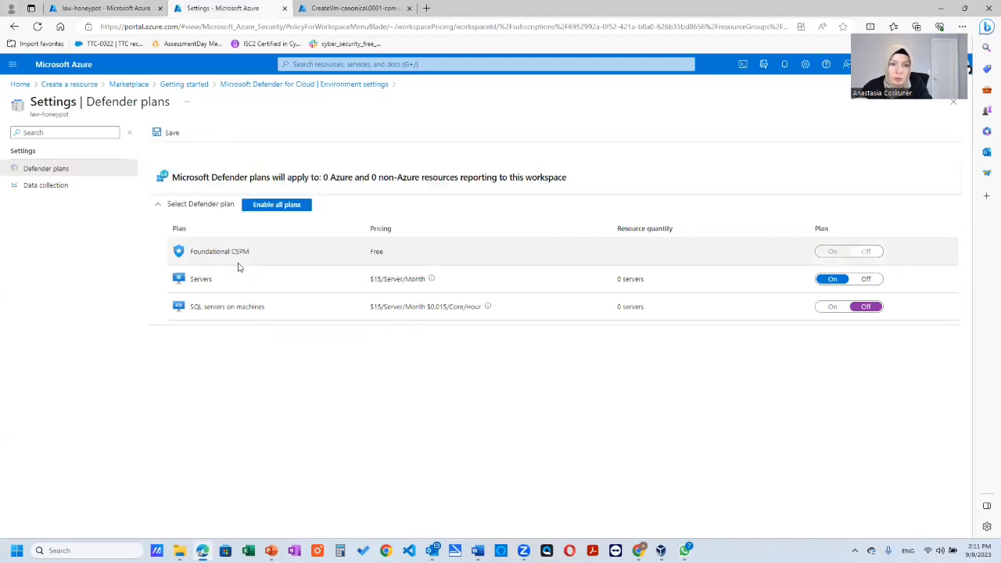
pyautogui.click(164, 133)
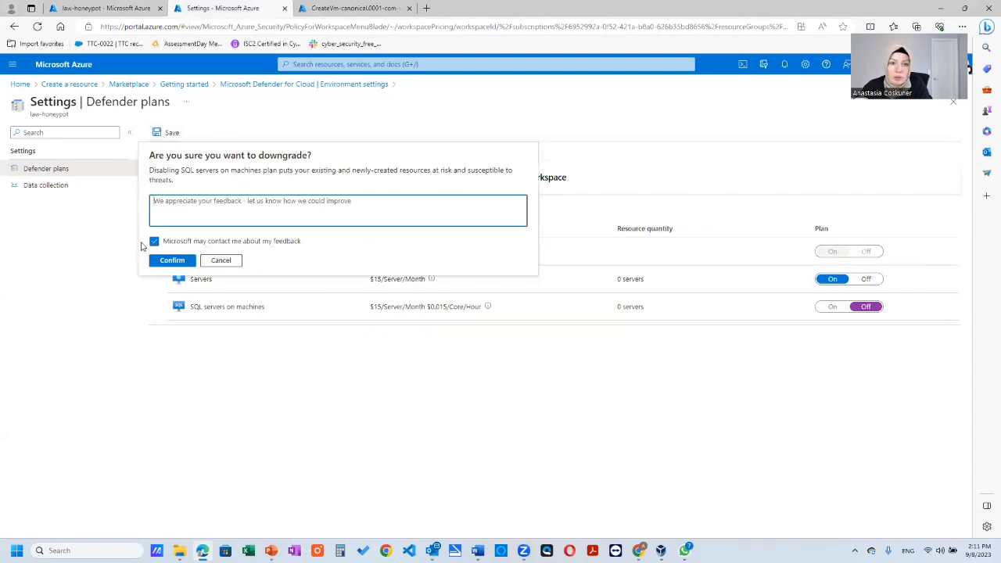
pyautogui.click(154, 241)
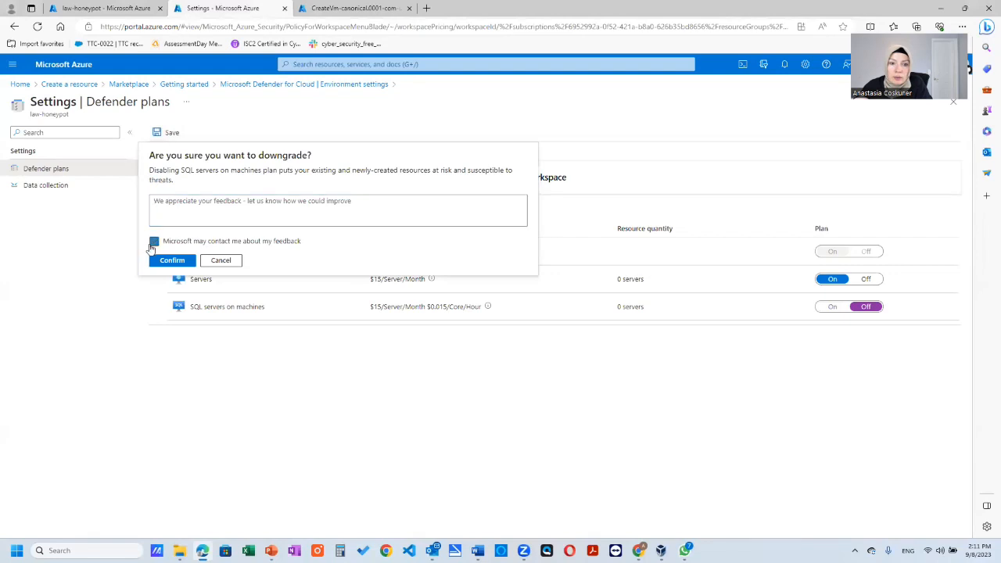
pyautogui.click(172, 261)
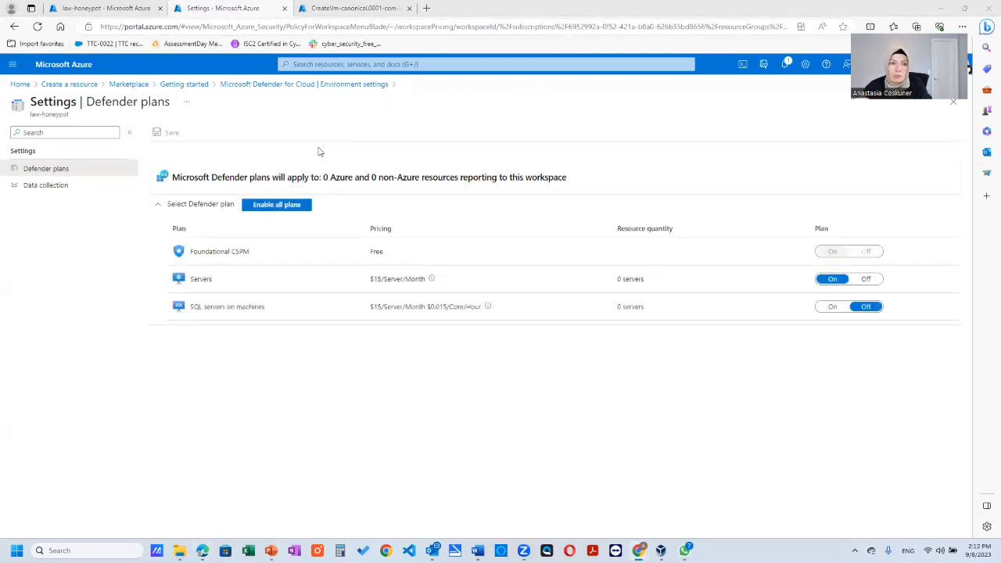
# - Set the law-honeypot workspace's data collection to All Events for Windows security events and save it
pyautogui.click(45, 186)
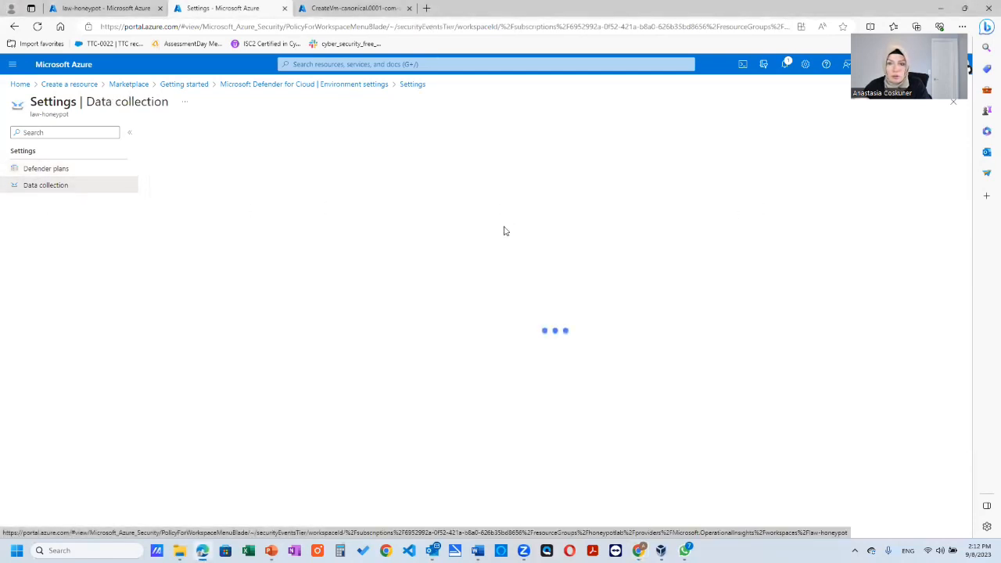
pyautogui.click(170, 215)
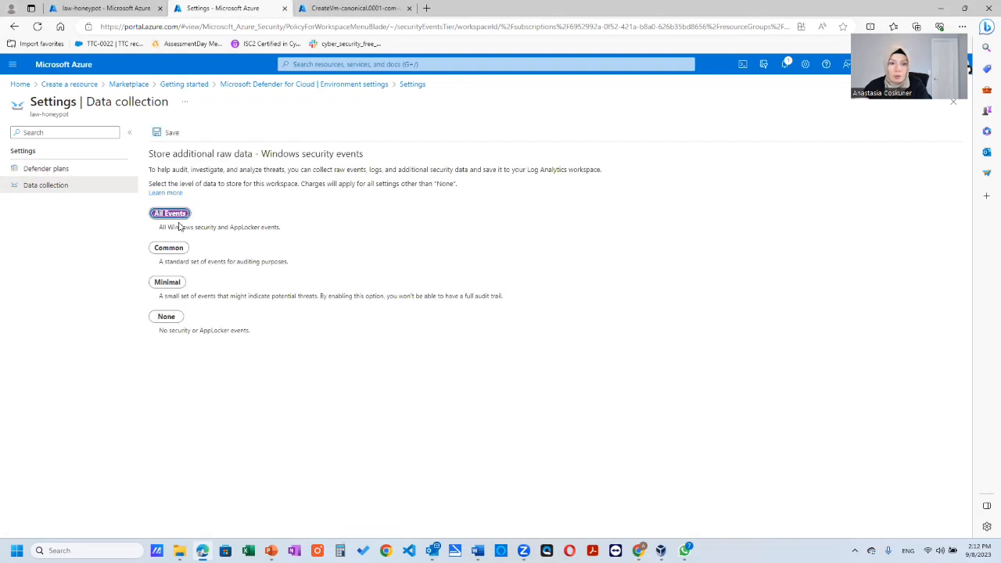
pyautogui.click(172, 132)
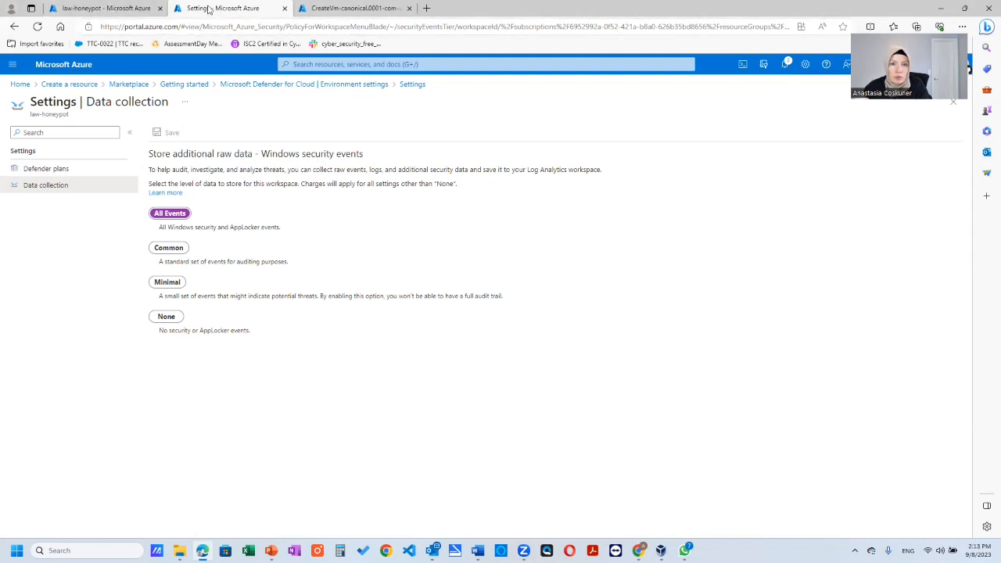
pyautogui.click(62, 64)
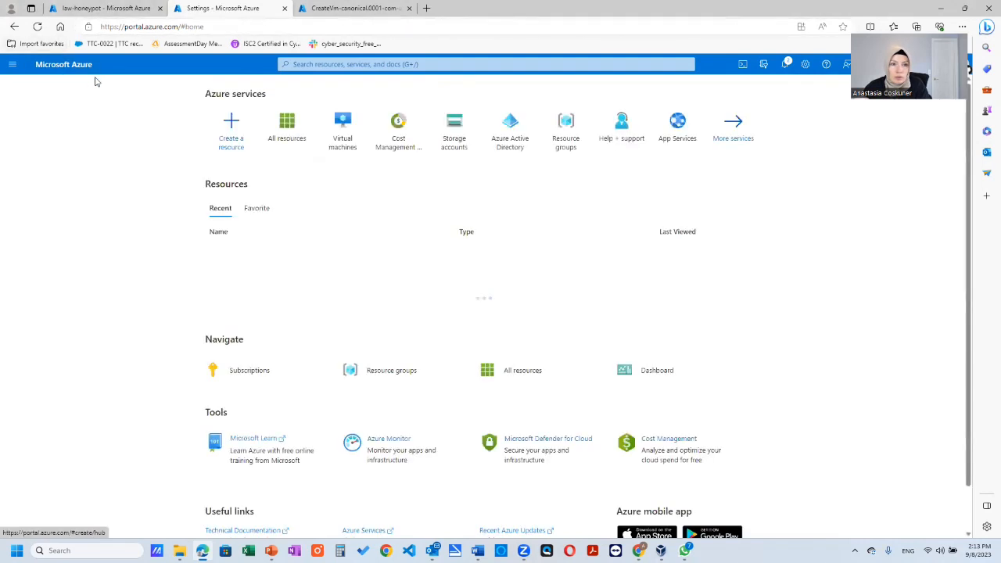
pyautogui.click(230, 132)
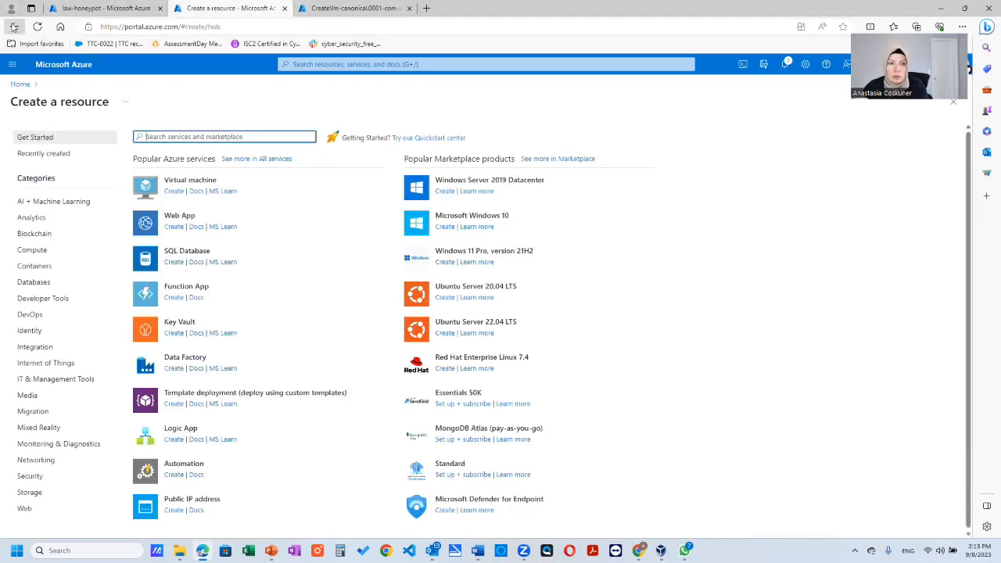
pyautogui.click(15, 26)
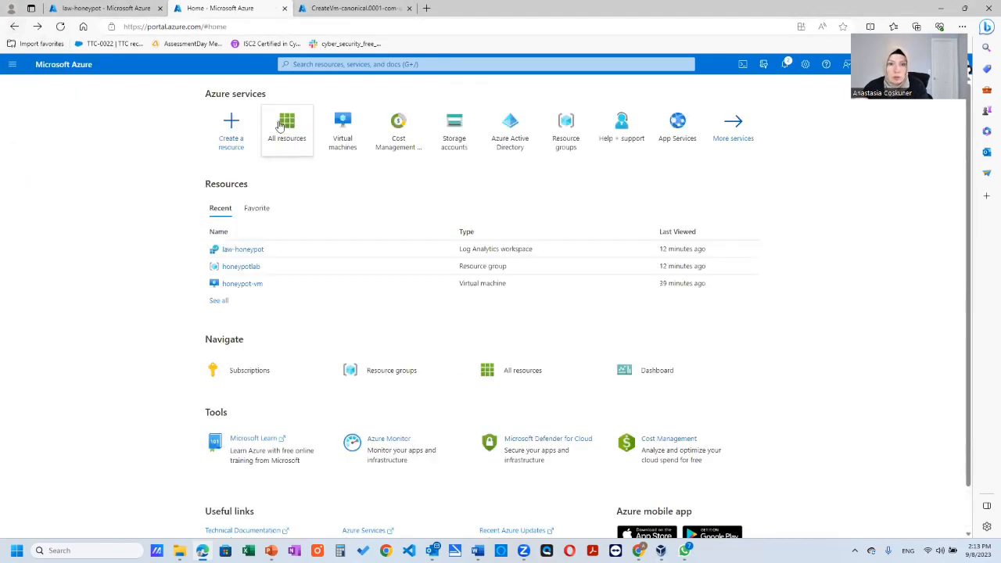
pyautogui.click(267, 26)
pyautogui.write('log')
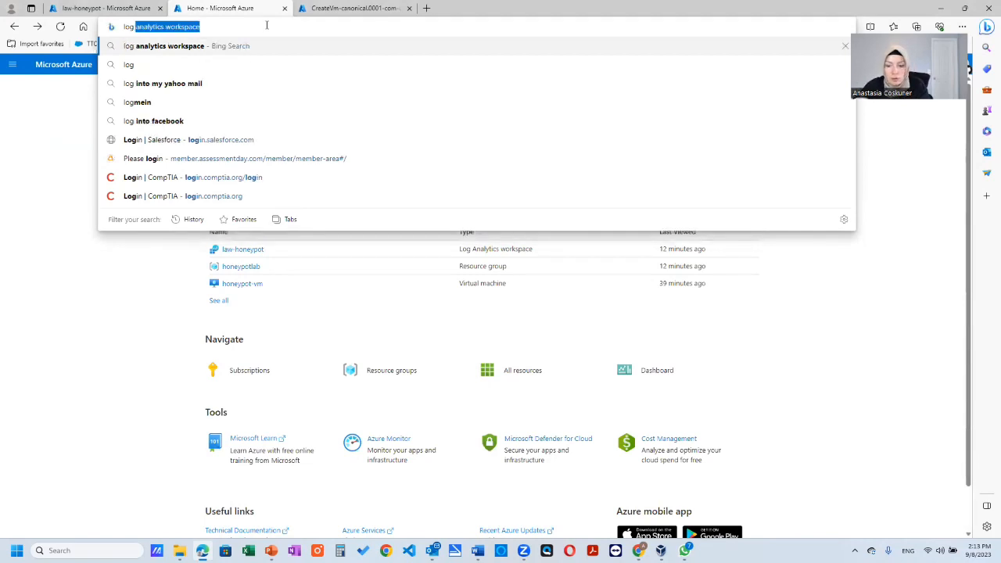
pyautogui.press('Return')
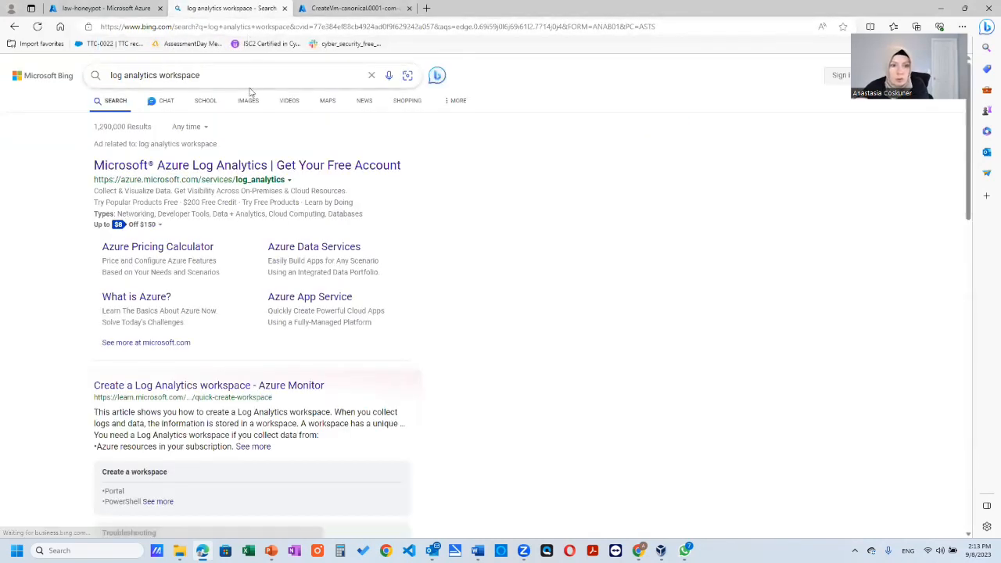
pyautogui.click(14, 27)
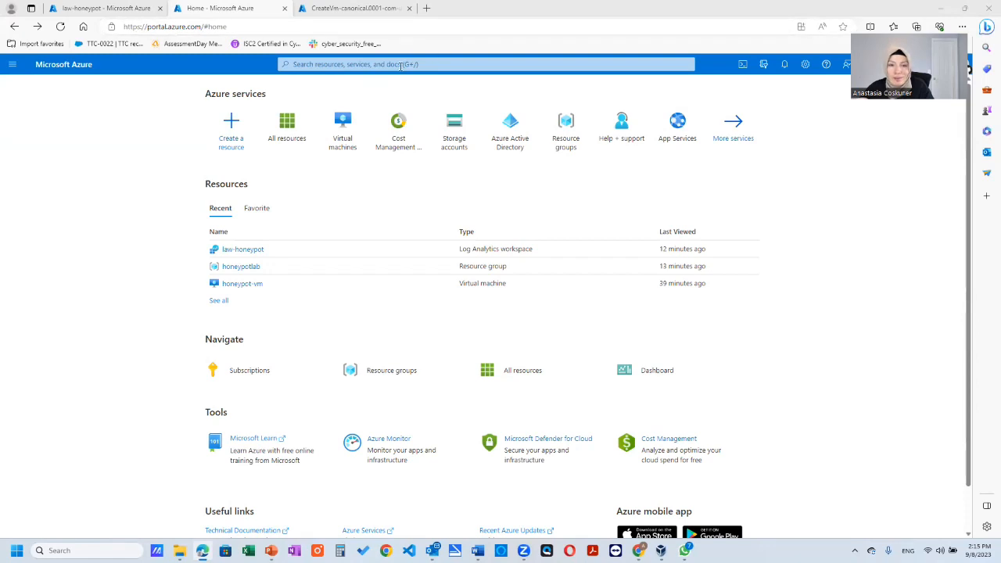
pyautogui.click(401, 66)
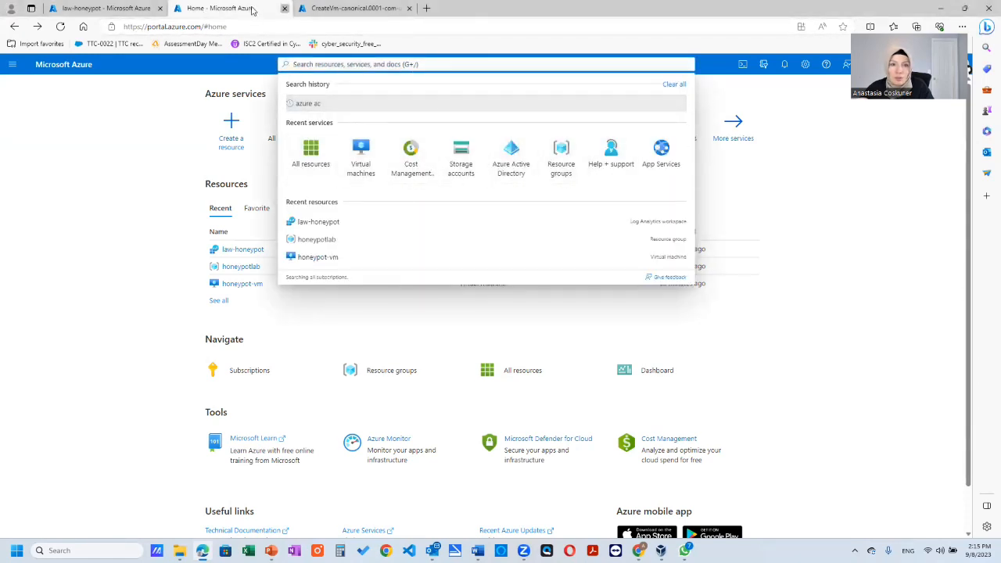
pyautogui.click(283, 7)
# - Open honeypot-vm from the law-honeypot workspace's deprecated virtual machines list and check its workspace connection status
pyautogui.click(107, 9)
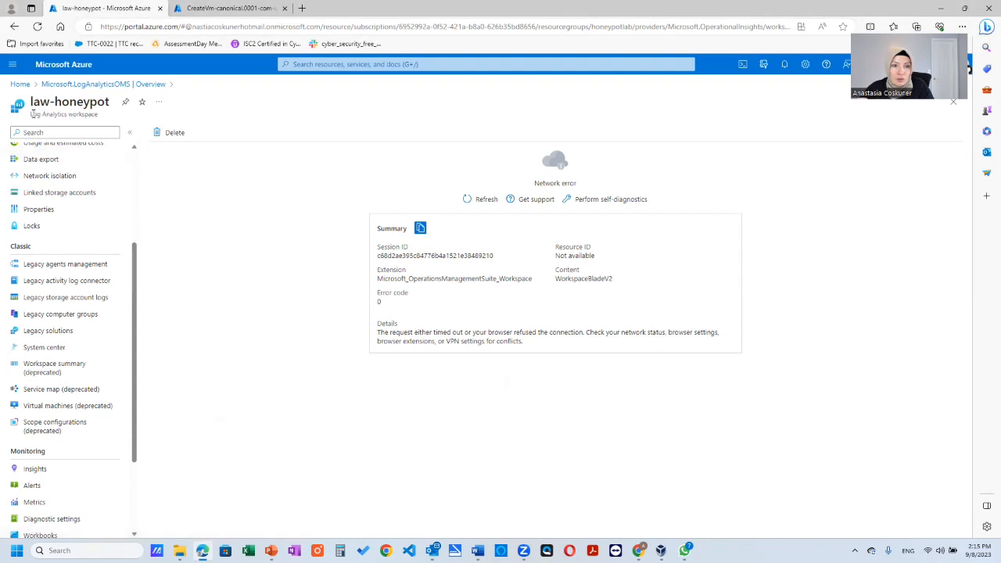
pyautogui.moveTo(33, 114); pyautogui.dragTo(97, 115)
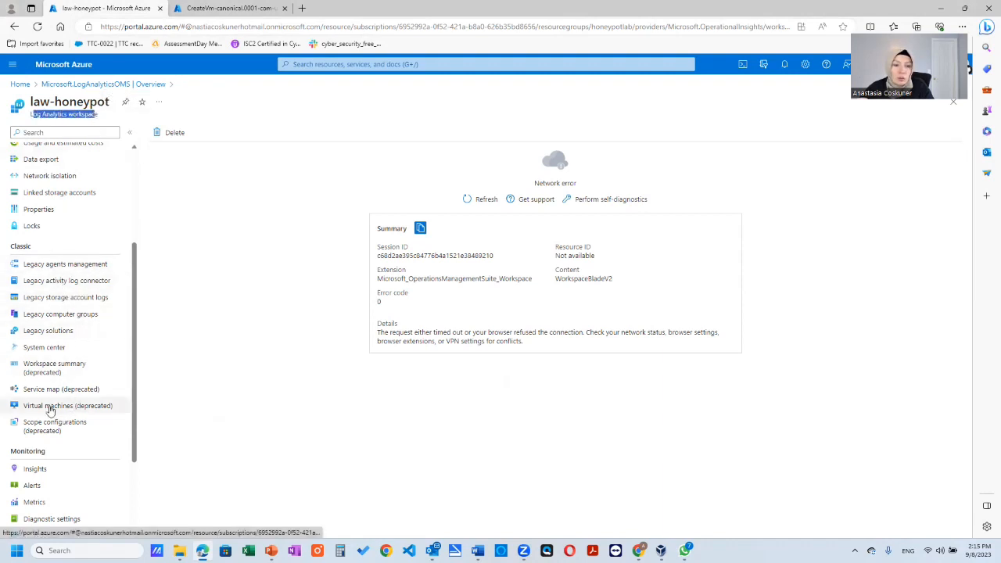
pyautogui.click(83, 409)
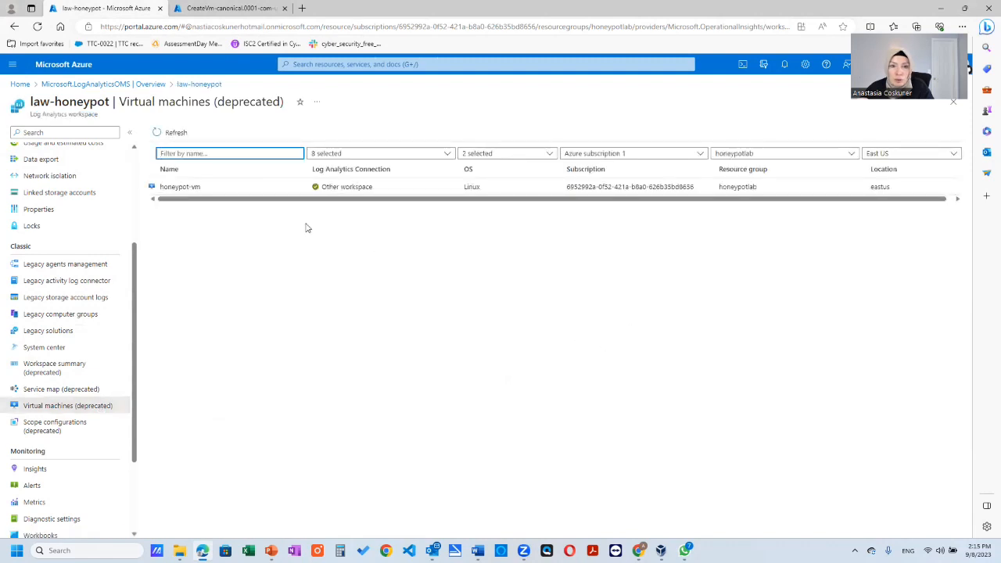
pyautogui.click(185, 187)
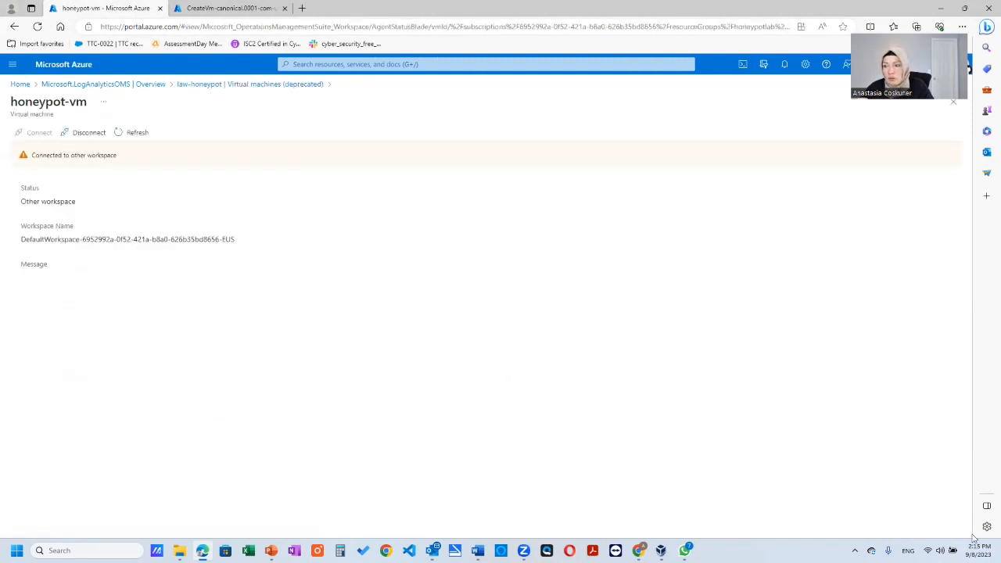
pyautogui.hotkey('alt', 'Tab')
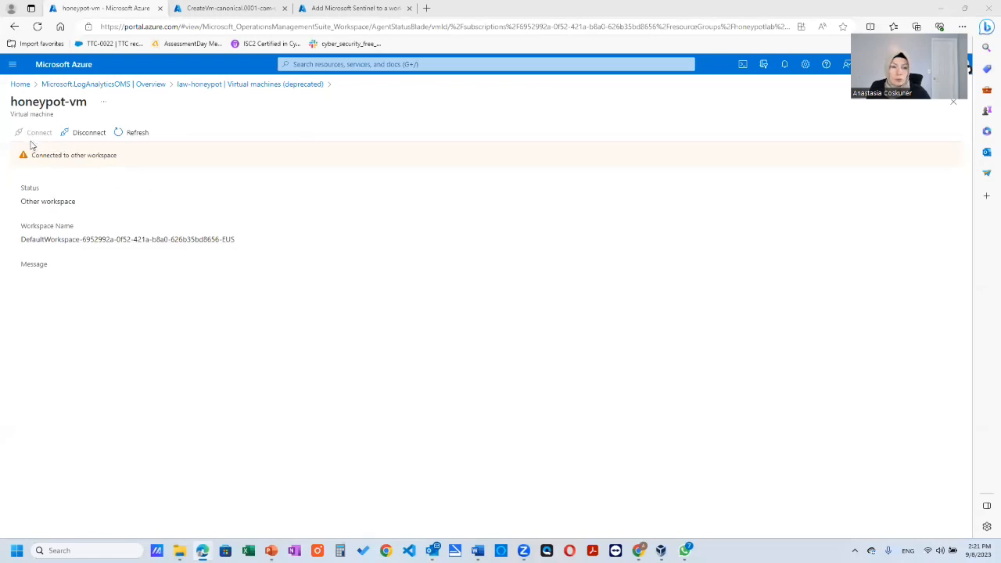
pyautogui.moveTo(33, 156); pyautogui.dragTo(119, 156)
pyautogui.click(444, 246)
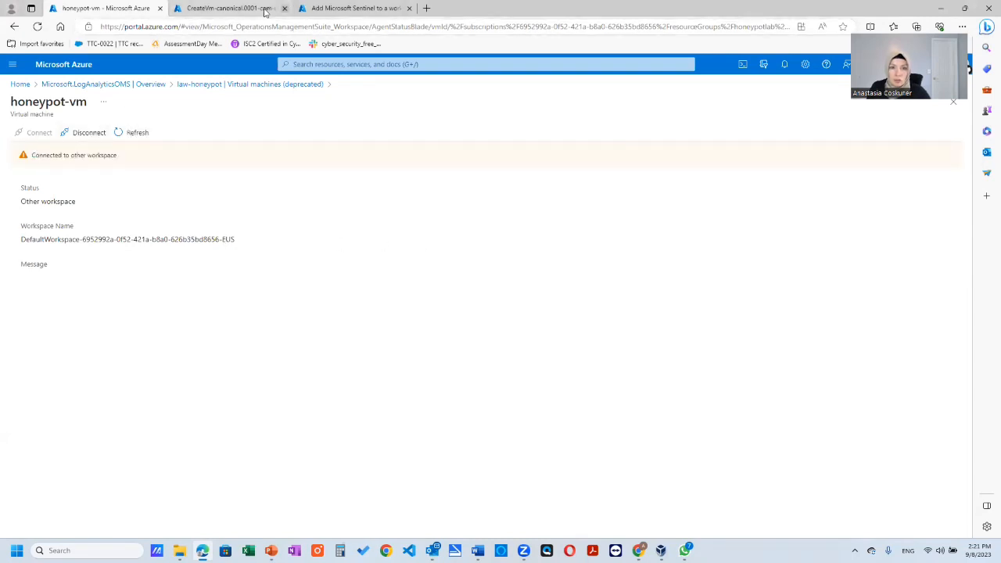
# - Switch to the browser tab for adding Microsoft Sentinel to a workspace and go back to the portal home
pyautogui.click(353, 9)
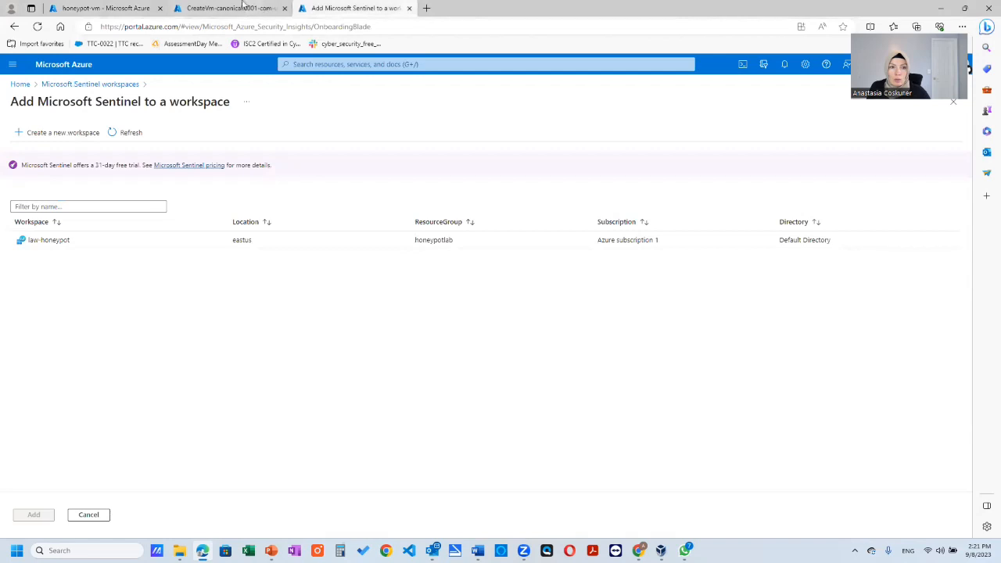
pyautogui.click(100, 8)
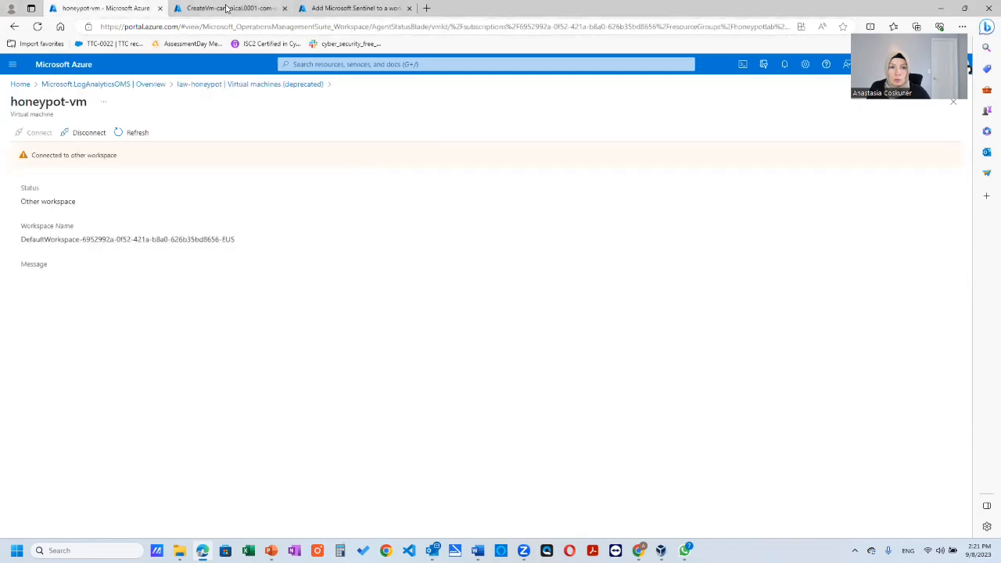
pyautogui.click(325, 65)
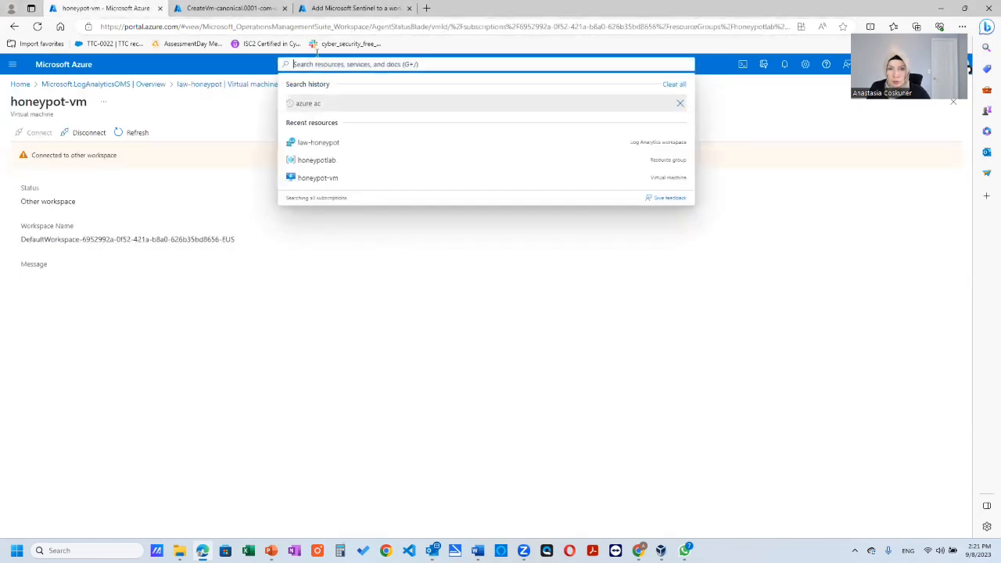
pyautogui.click(243, 8)
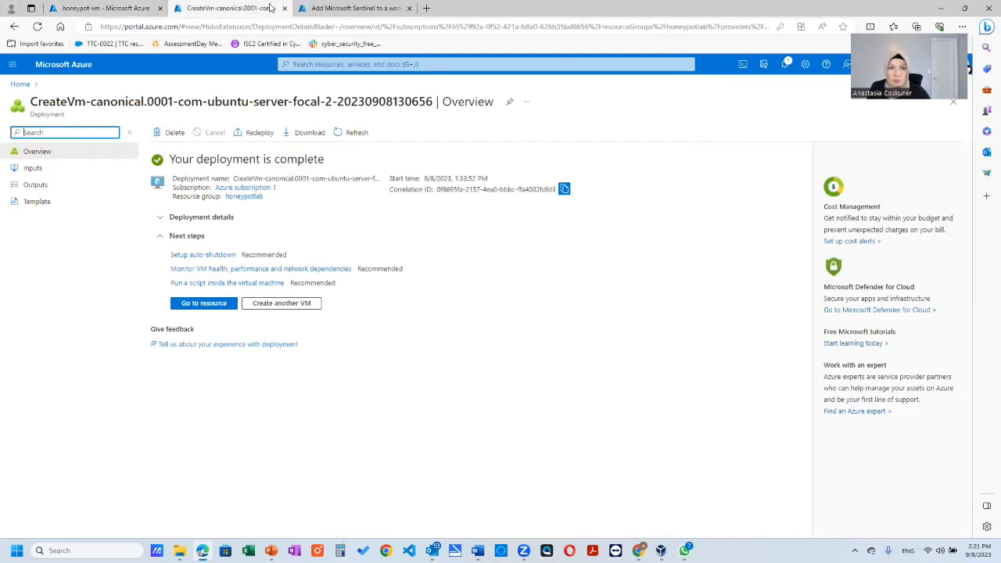
pyautogui.hotkey('ctrl', 'Tab')
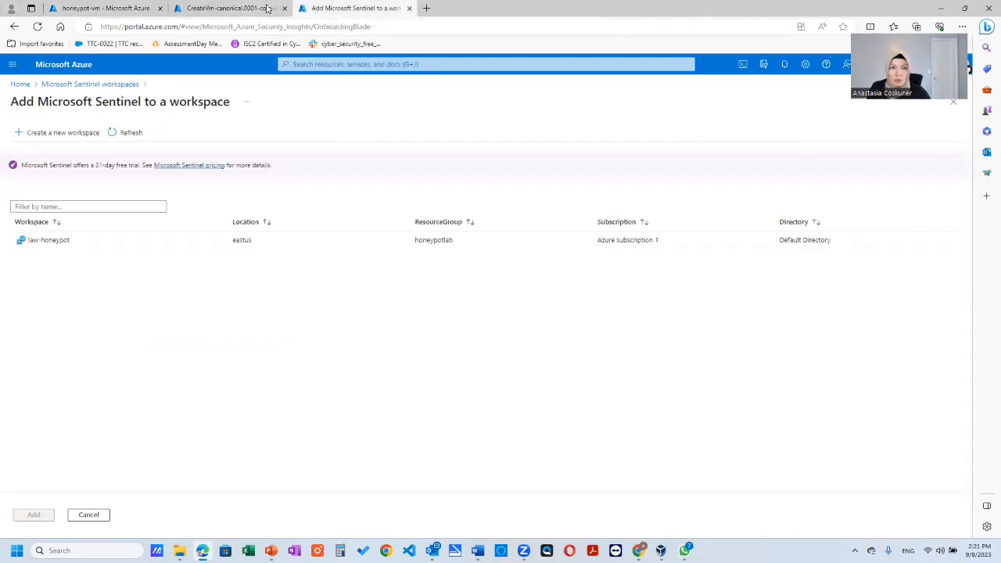
pyautogui.click(16, 28)
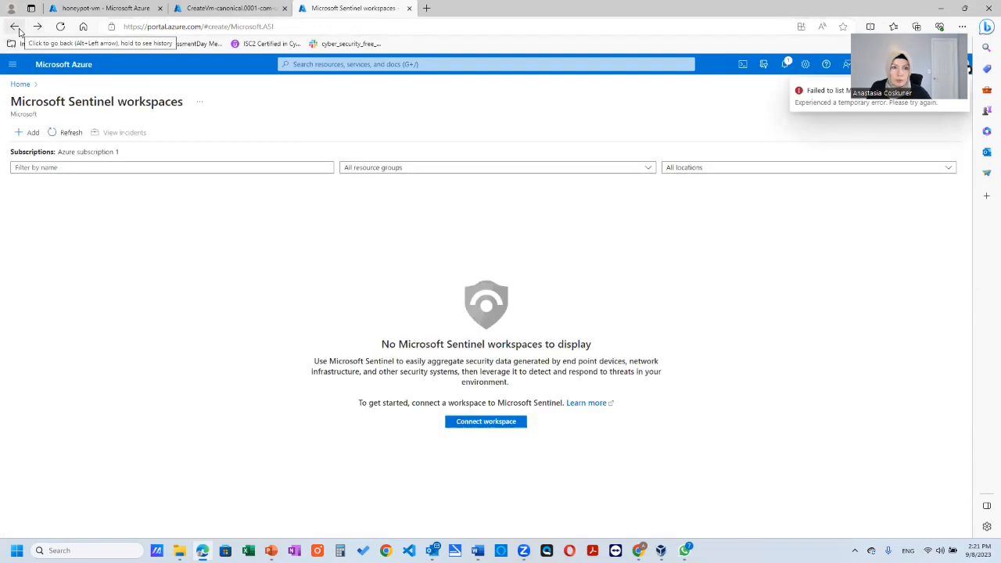
pyautogui.click(16, 27)
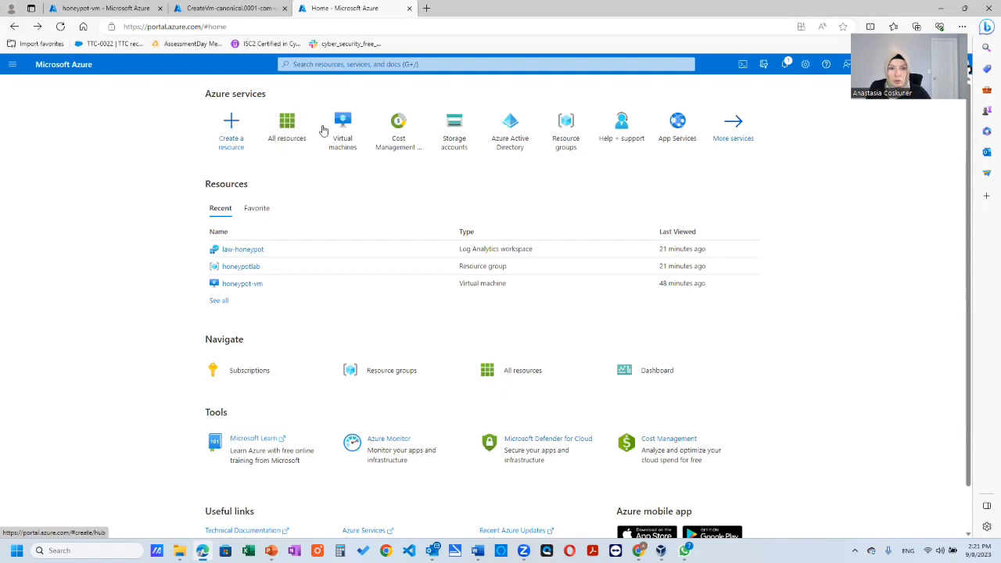
pyautogui.click(234, 125)
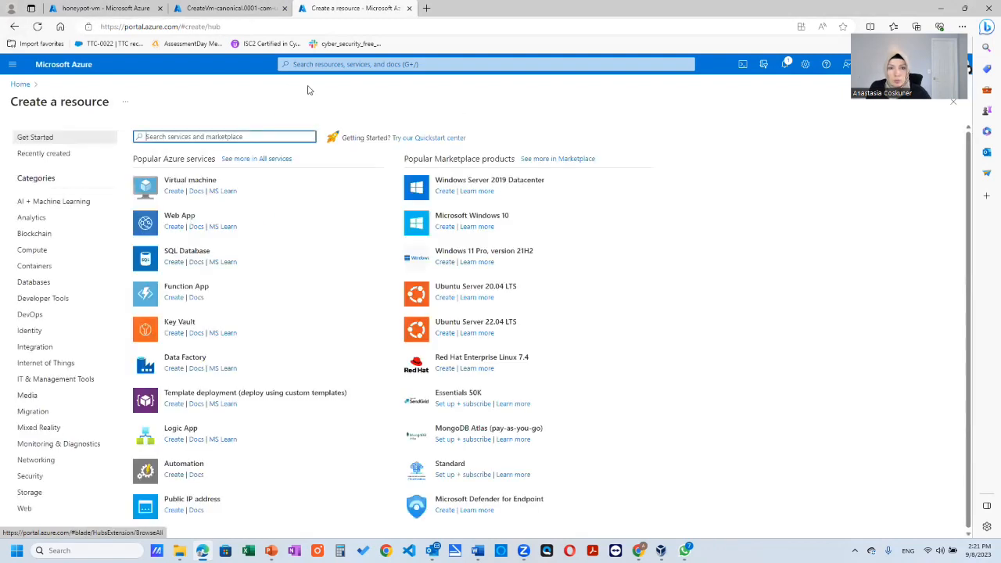
pyautogui.write('sent')
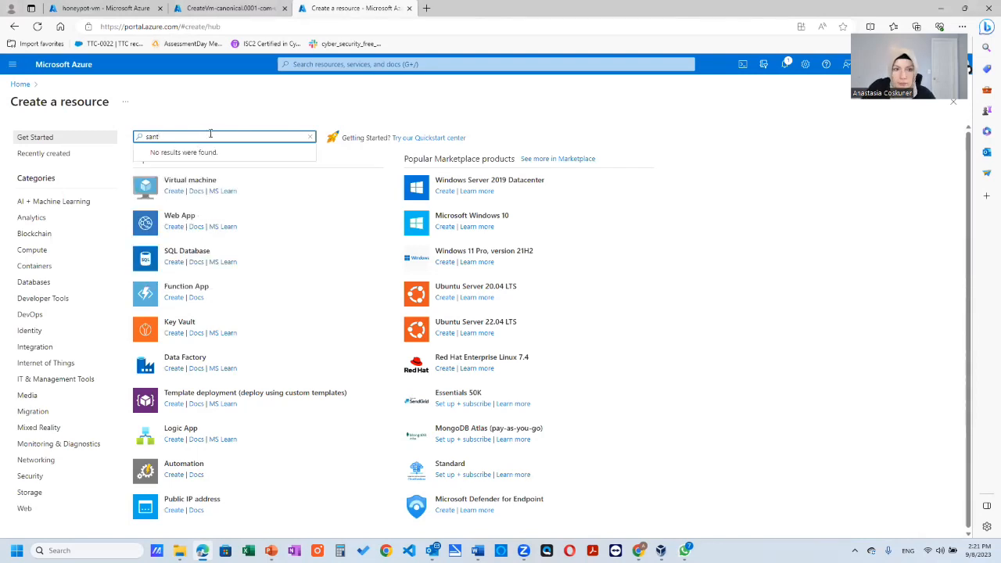
pyautogui.press('BackSpace')
pyautogui.press('BackSpace')
pyautogui.press('BackSpace')
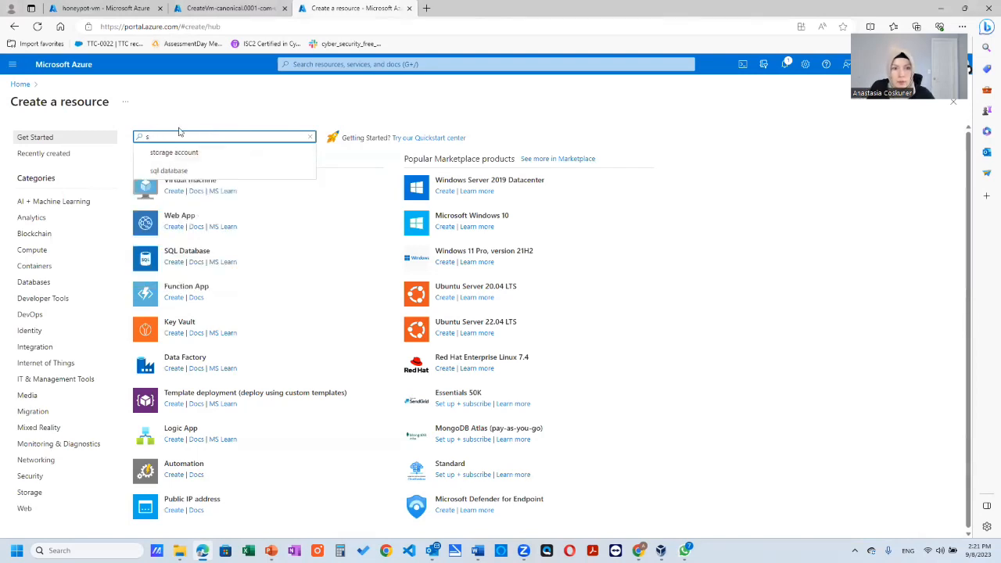
pyautogui.click(14, 26)
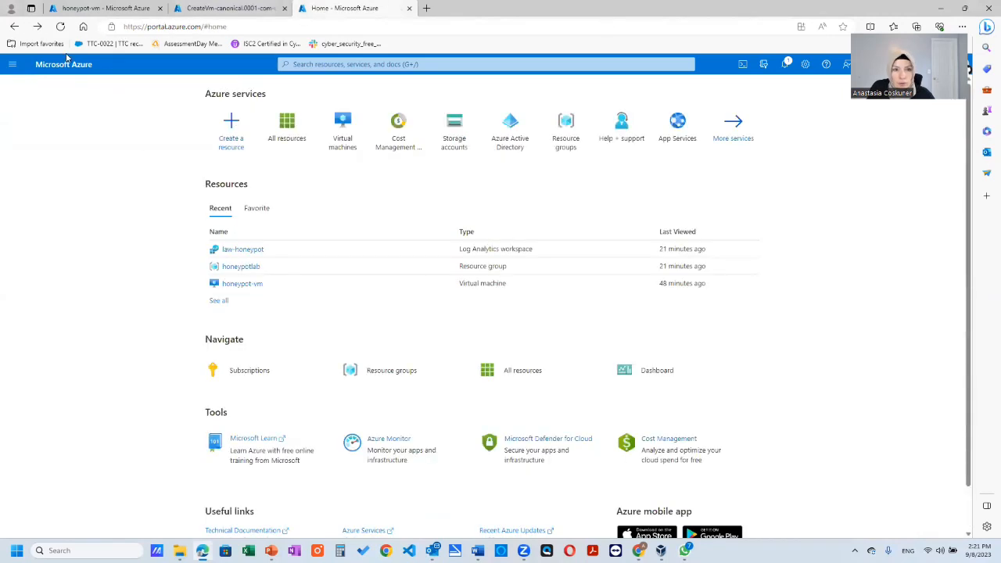
pyautogui.click(10, 28)
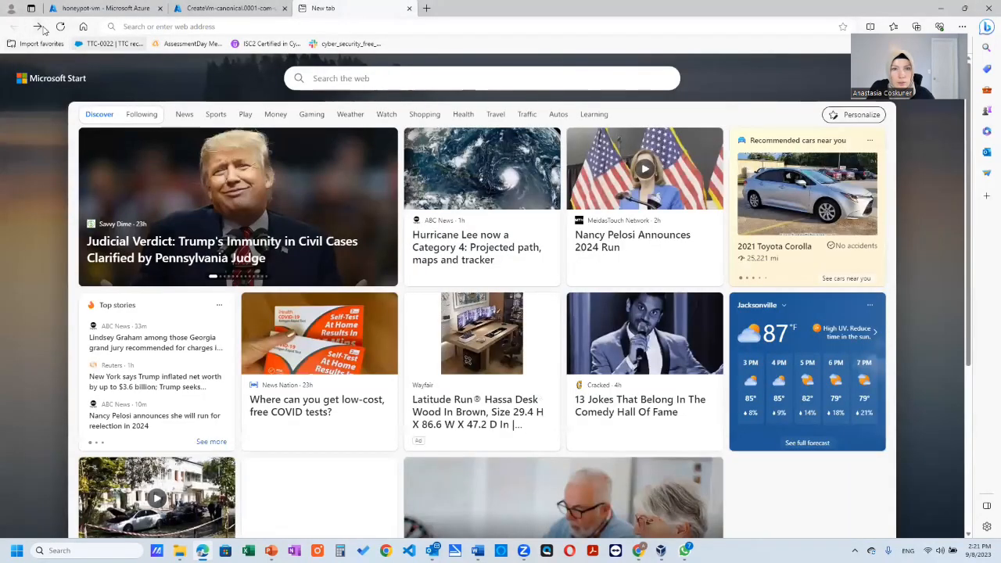
pyautogui.click(44, 28)
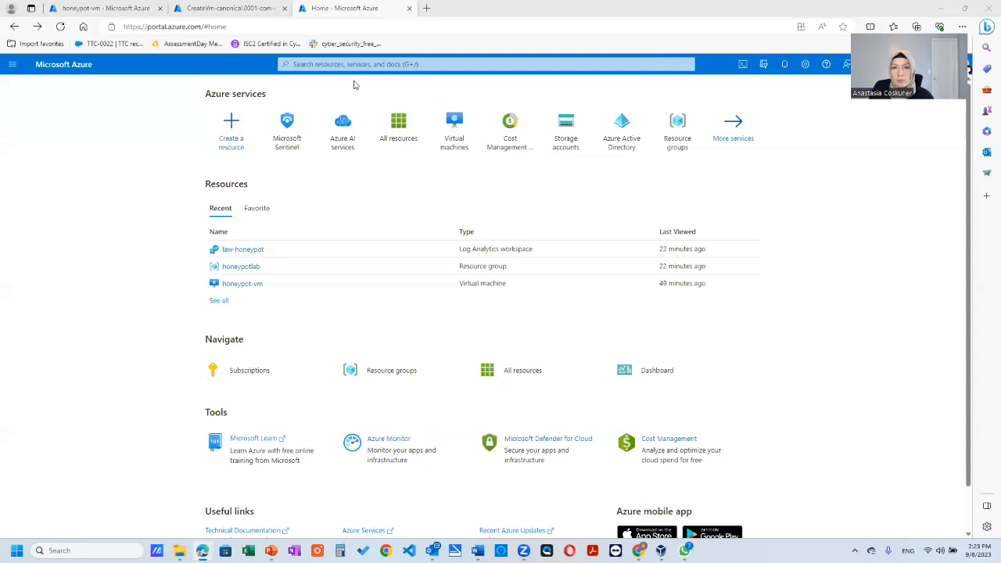
# - Find the Microsoft Sentinel service and add it to the law-honeypot workspace
pyautogui.click(342, 63)
pyautogui.write('ser')
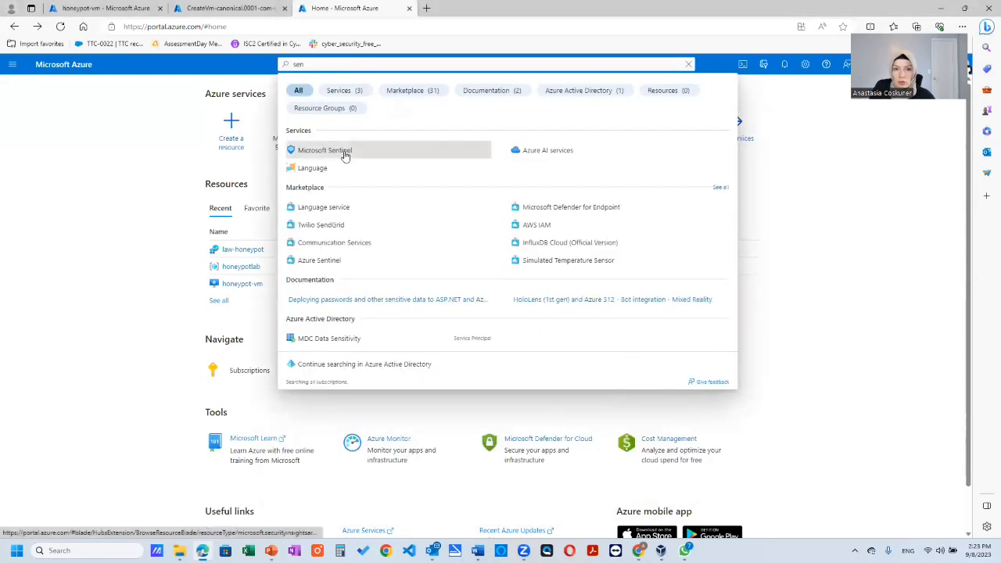
pyautogui.click(345, 154)
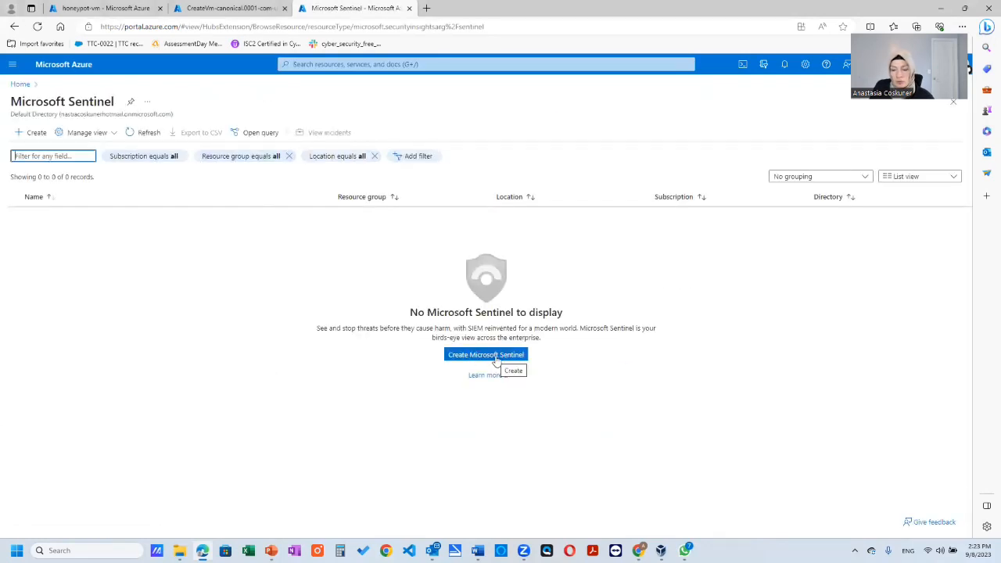
pyautogui.click(496, 358)
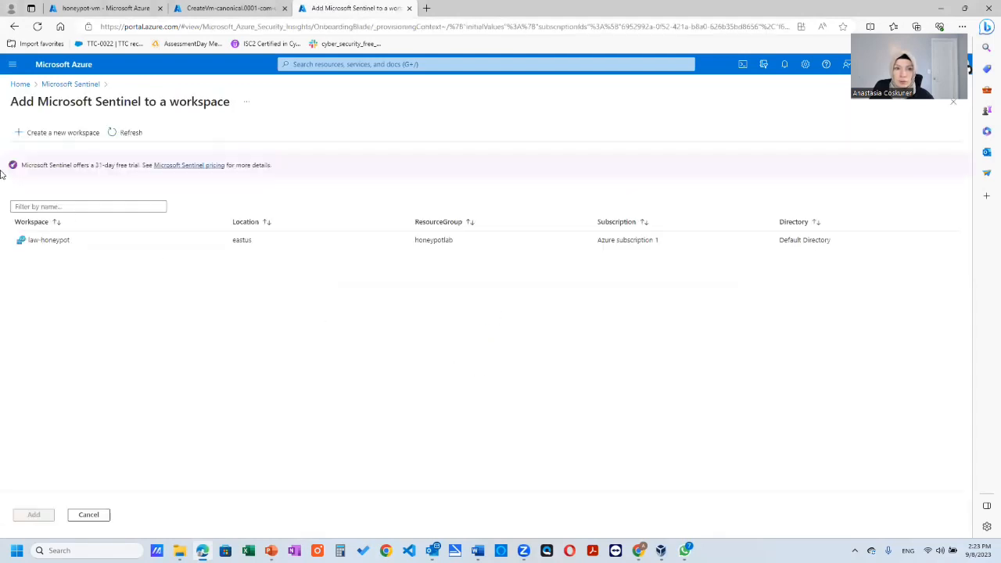
pyautogui.click(96, 248)
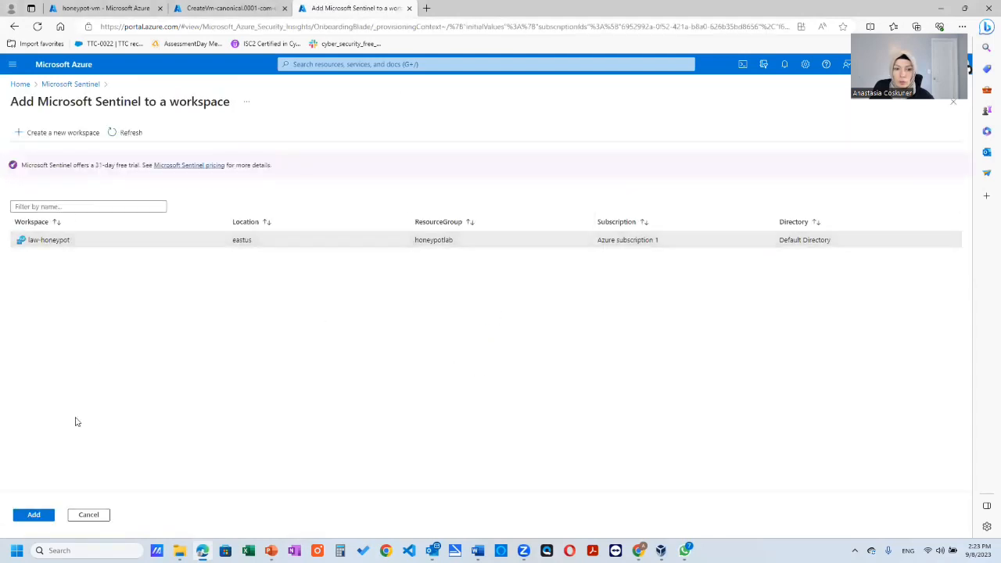
pyautogui.click(35, 516)
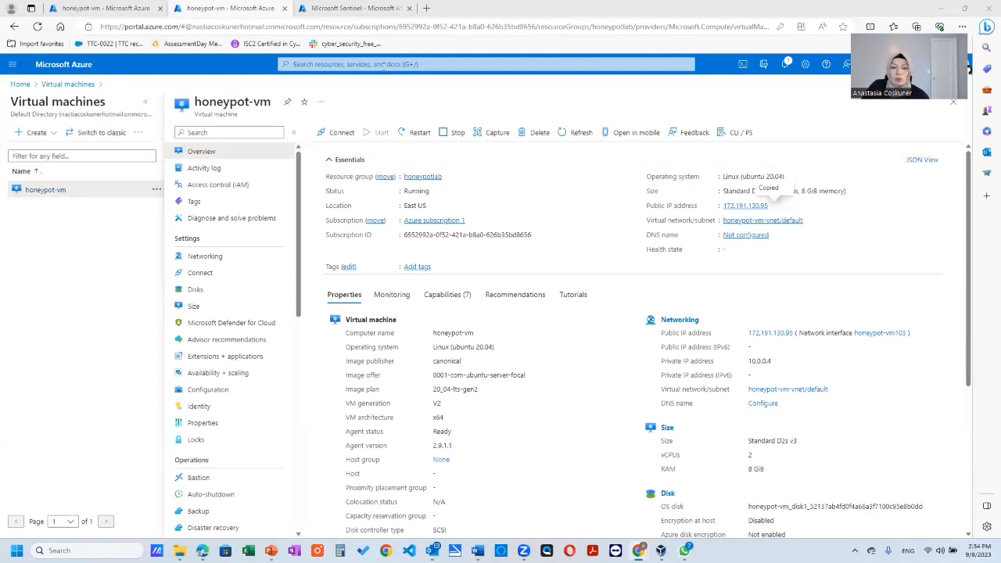
# - Find the virtual machines service, open honeypot-vm and copy its public IP address
pyautogui.click(383, 67)
pyautogui.write('rtu')
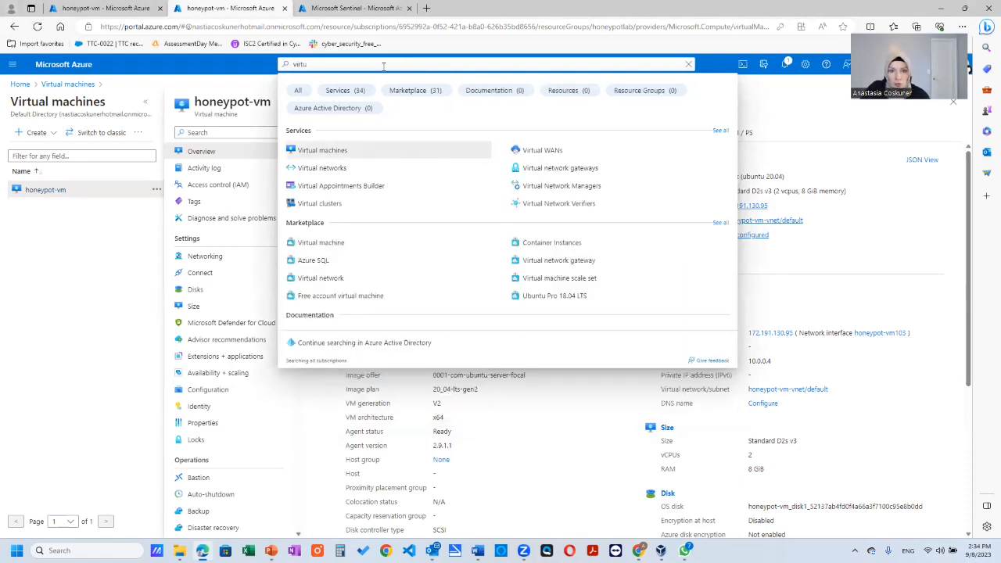
pyautogui.click(334, 152)
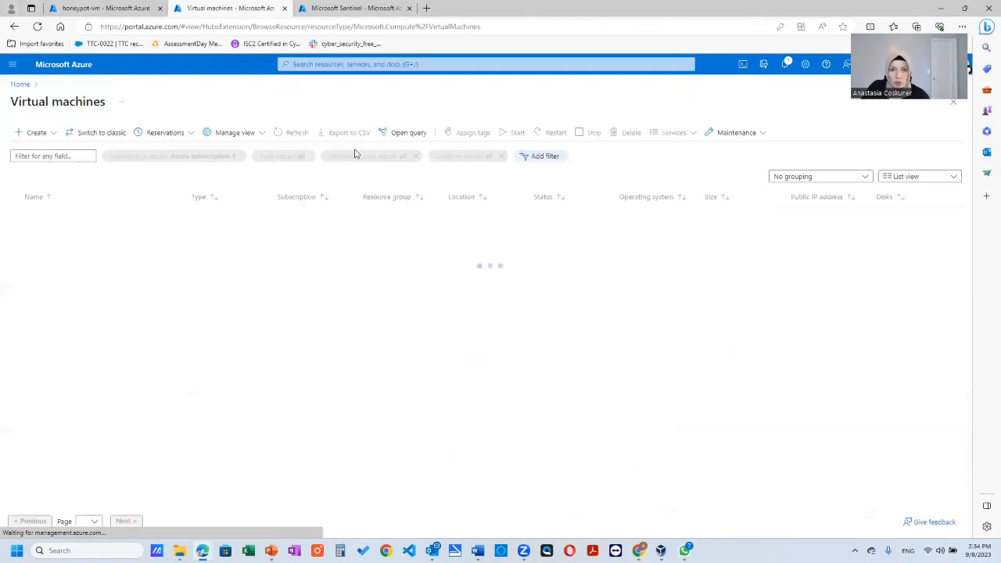
pyautogui.click(60, 216)
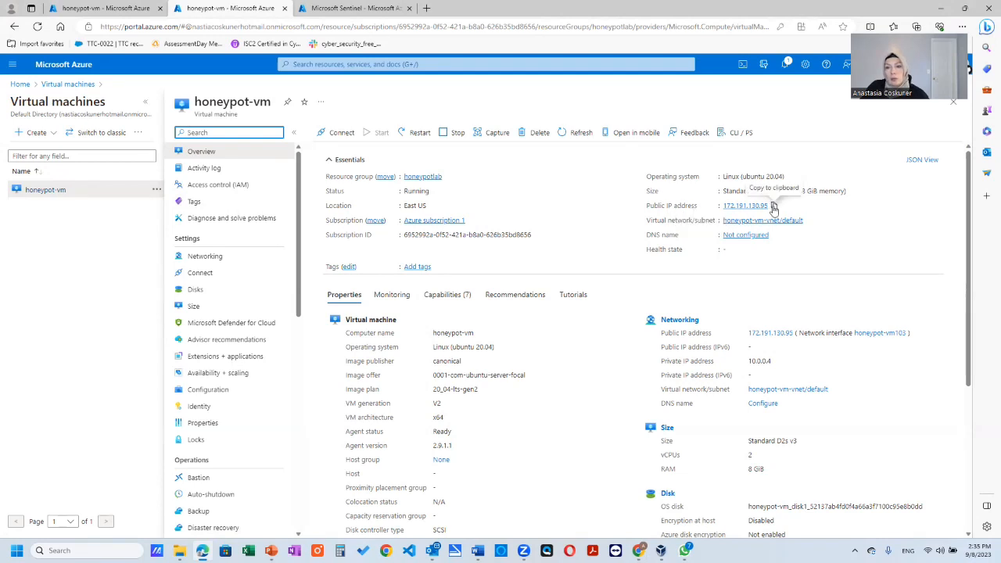
pyautogui.click(774, 207)
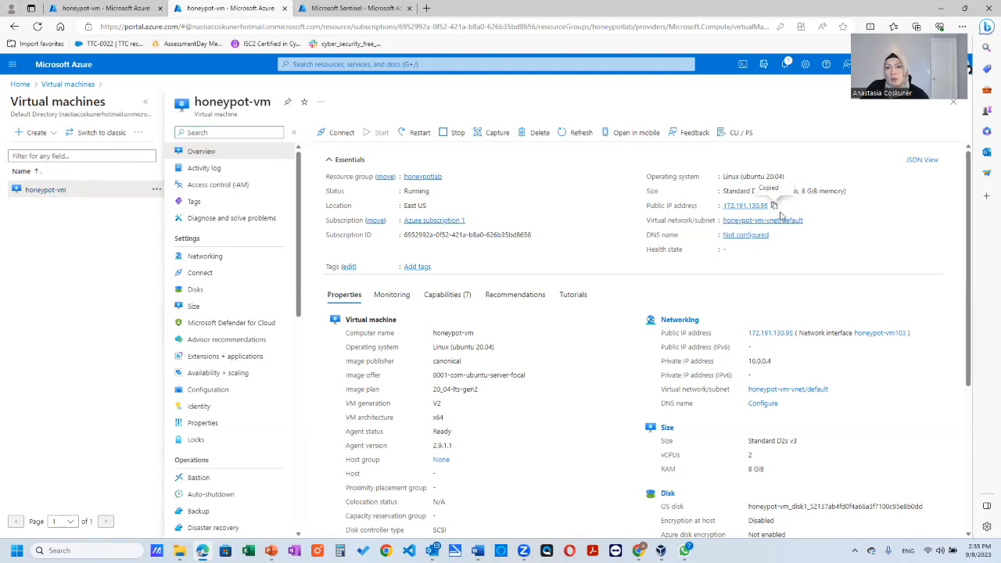
# - Search Windows for "remote" and launch Remote Desktop Connection
pyautogui.click(88, 548)
pyautogui.write('r')
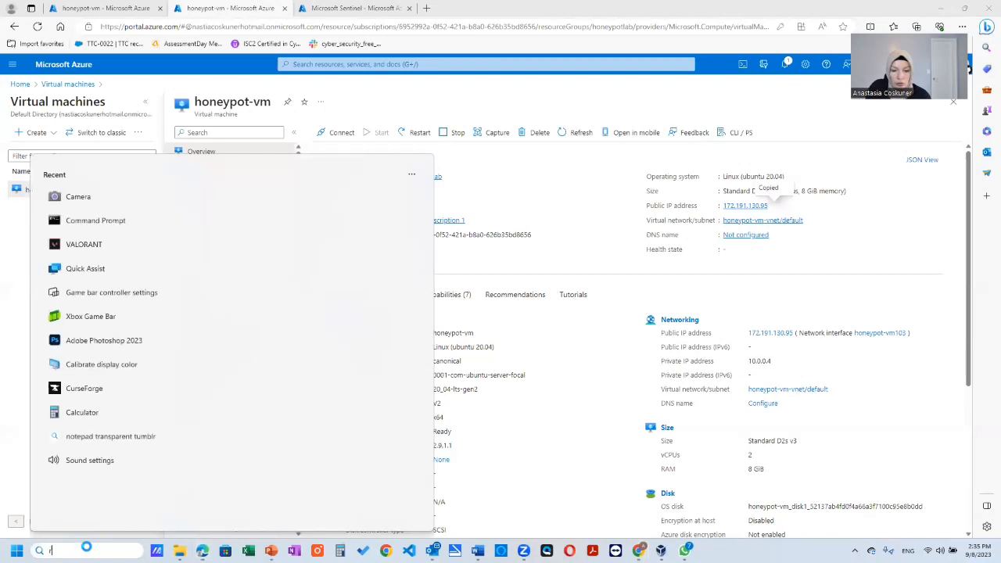
pyautogui.write('emote')
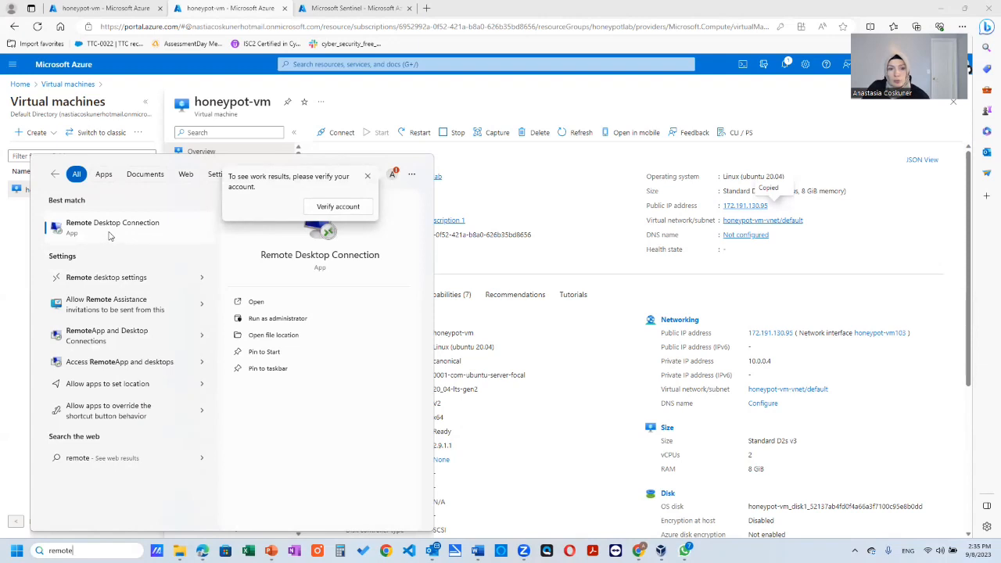
pyautogui.click(110, 228)
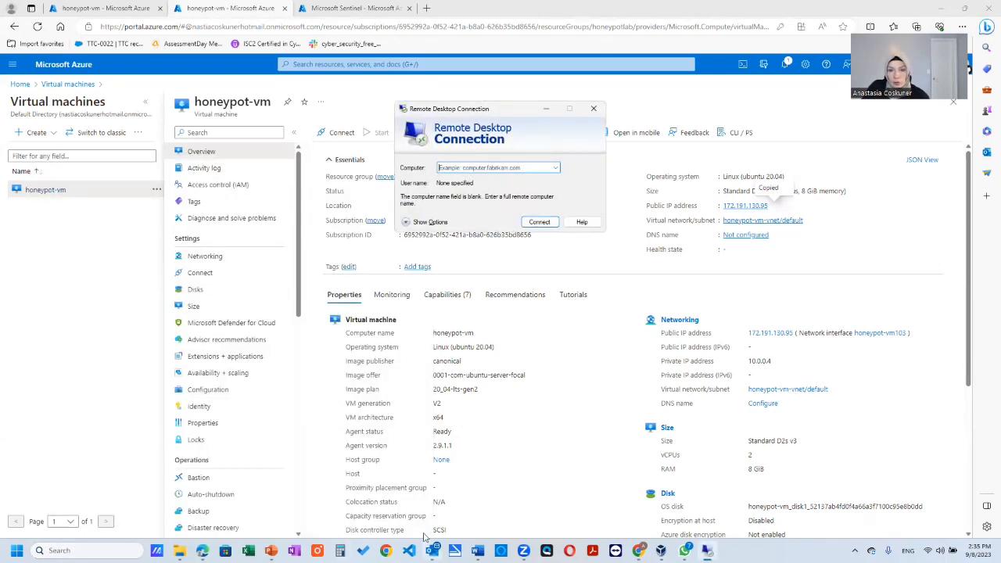
# - Enter honeypot-vm's public IP address 172.191.130.95 as the Remote Desktop computer with the full options shown, checking it against the portal
pyautogui.click(945, 11)
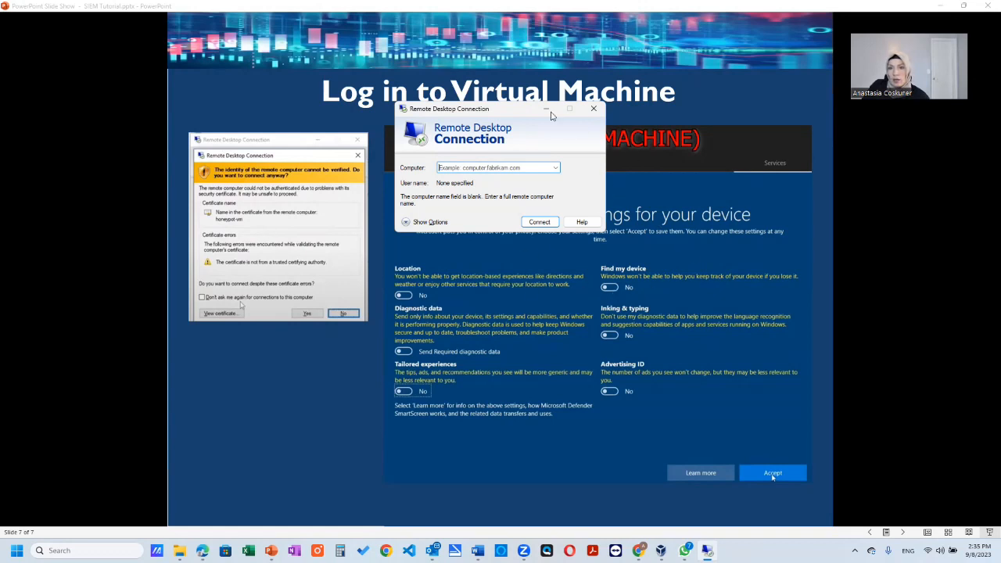
pyautogui.moveTo(515, 115); pyautogui.dragTo(291, 259)
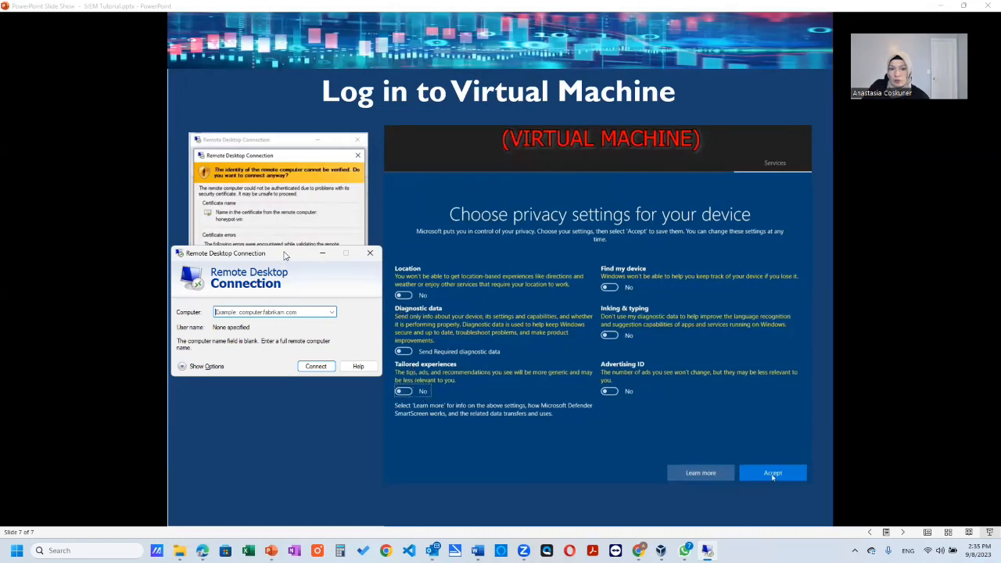
pyautogui.moveTo(281, 254); pyautogui.dragTo(523, 130)
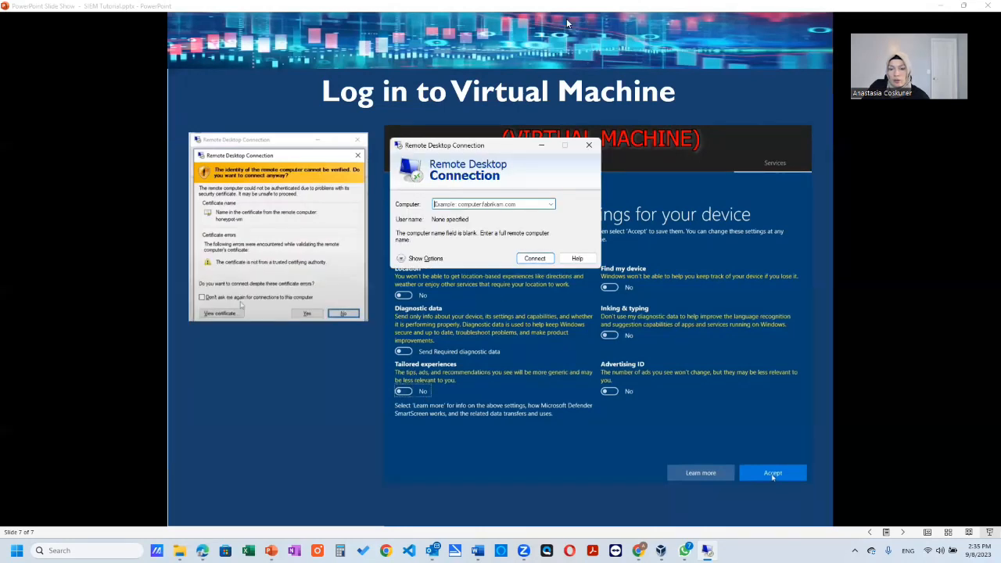
pyautogui.click(552, 205)
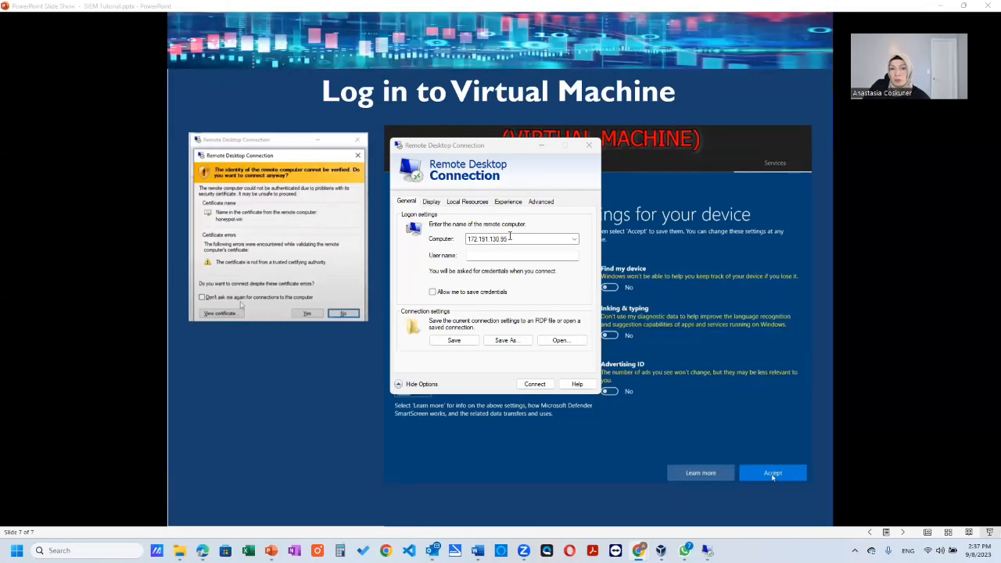
pyautogui.click(202, 551)
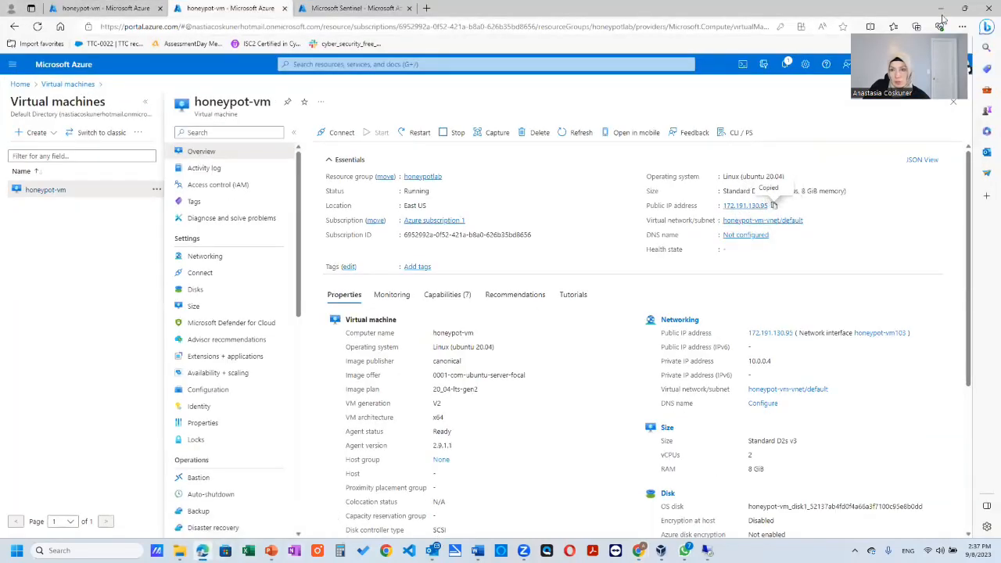
pyautogui.hotkey('alt', 'Tab')
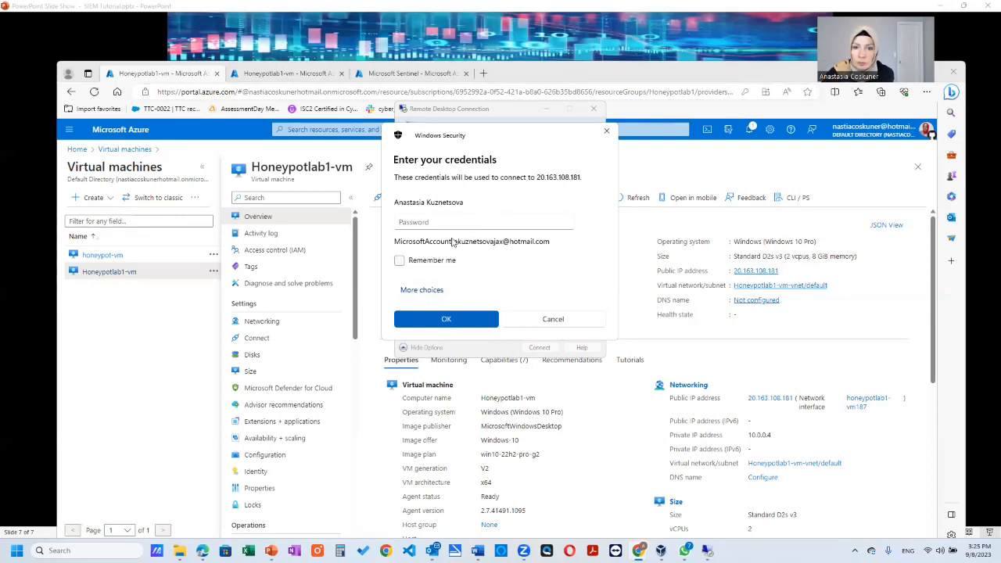
# - Sign in to 20.163.108.181 with a different account, entering the VM administrator user name and password, and accept the certificate warning
pyautogui.click(433, 292)
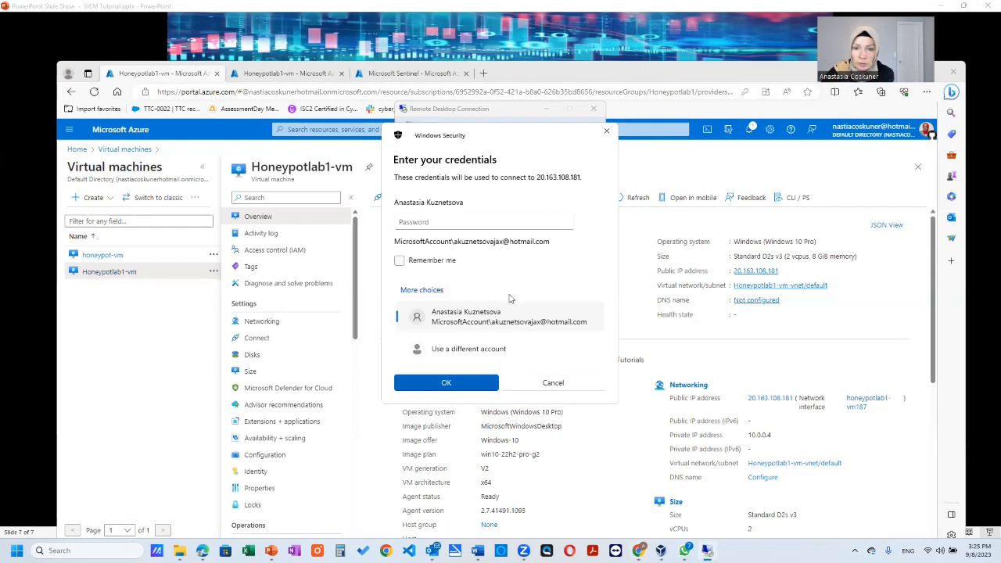
pyautogui.click(478, 353)
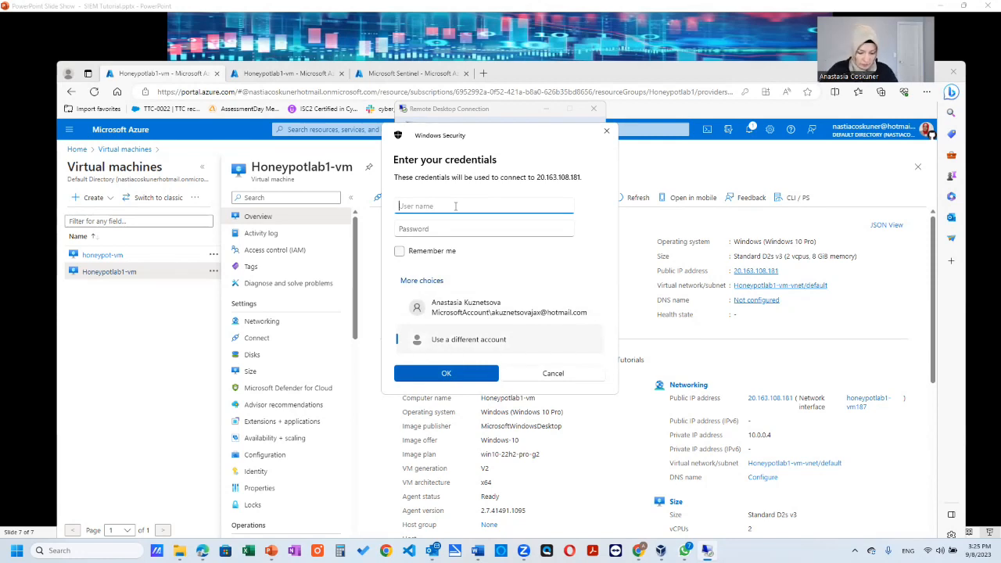
pyautogui.write('johnadmin')
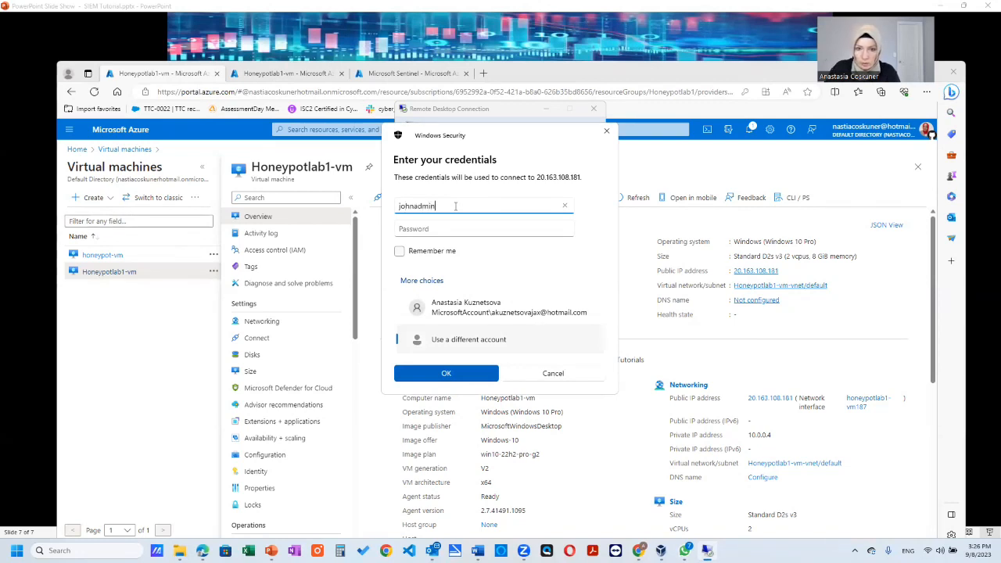
pyautogui.press('Tab')
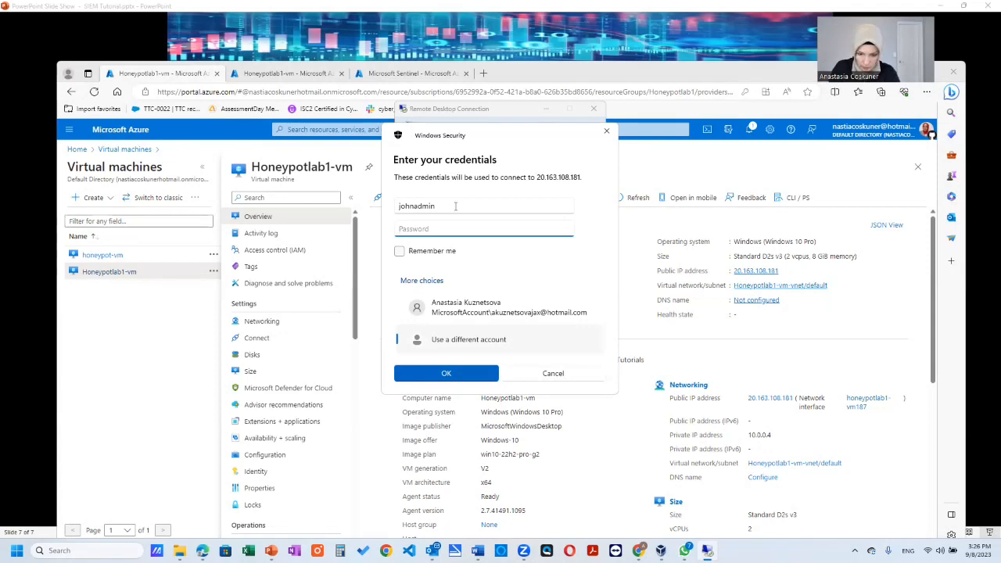
pyautogui.write('*')
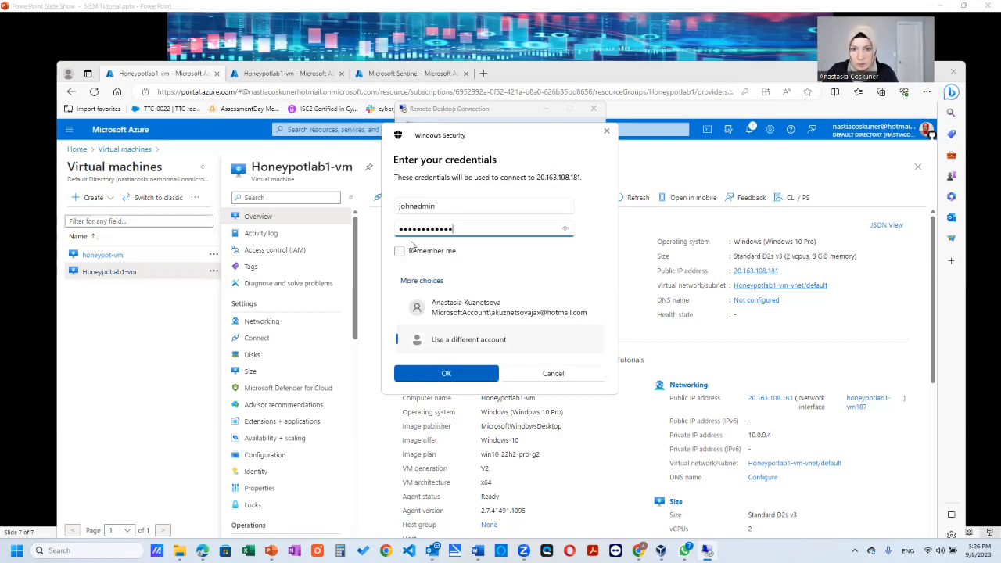
pyautogui.click(446, 372)
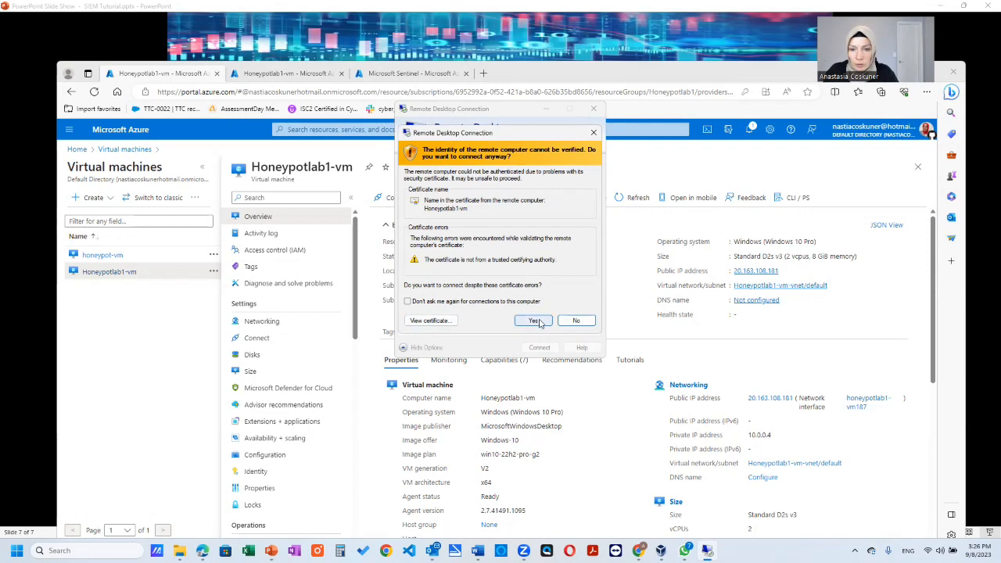
pyautogui.click(538, 322)
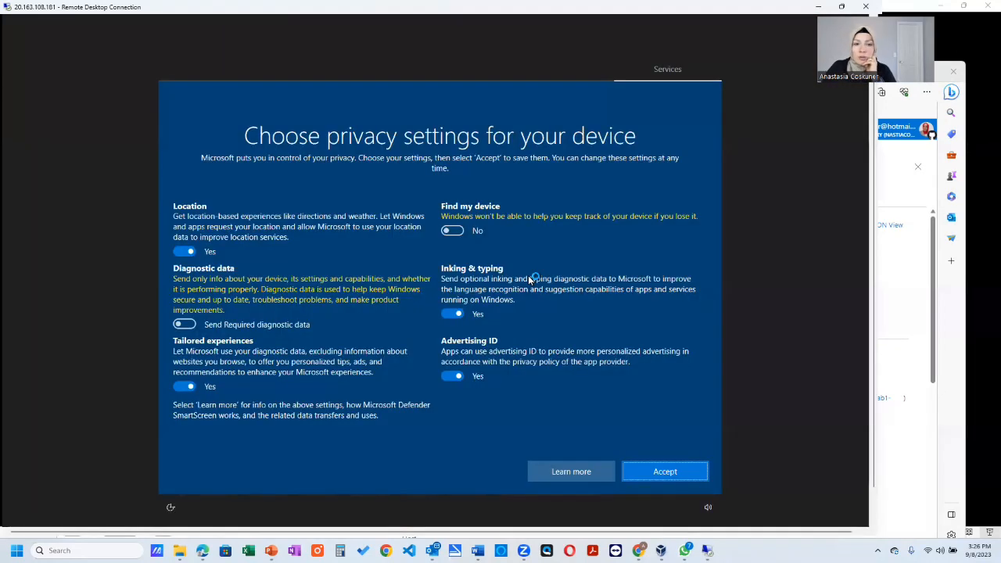
# - Set Location, Inking & typing, Advertising ID and Tailored experiences to No in the VM's privacy settings and accept them
pyautogui.click(194, 251)
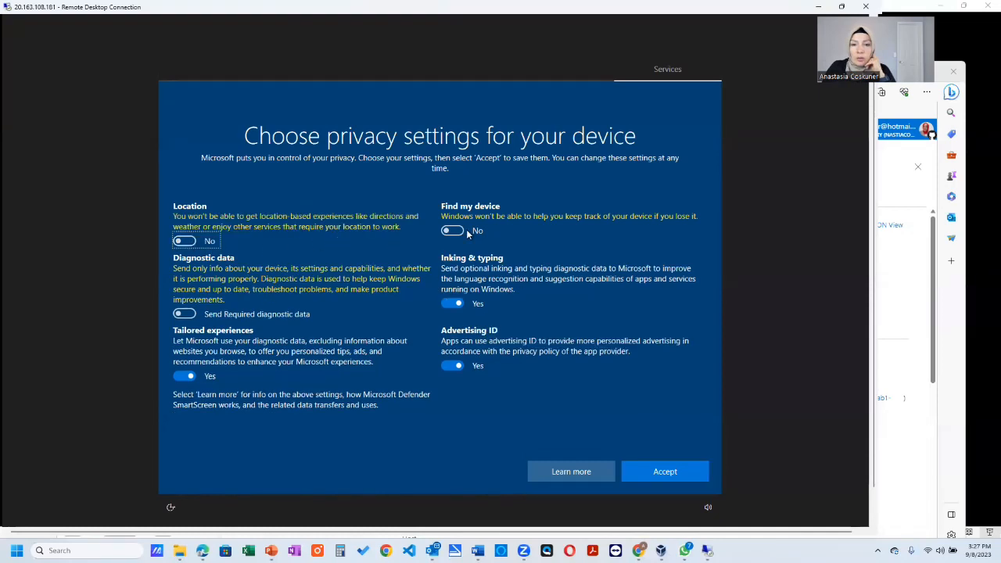
pyautogui.click(452, 304)
pyautogui.click(455, 366)
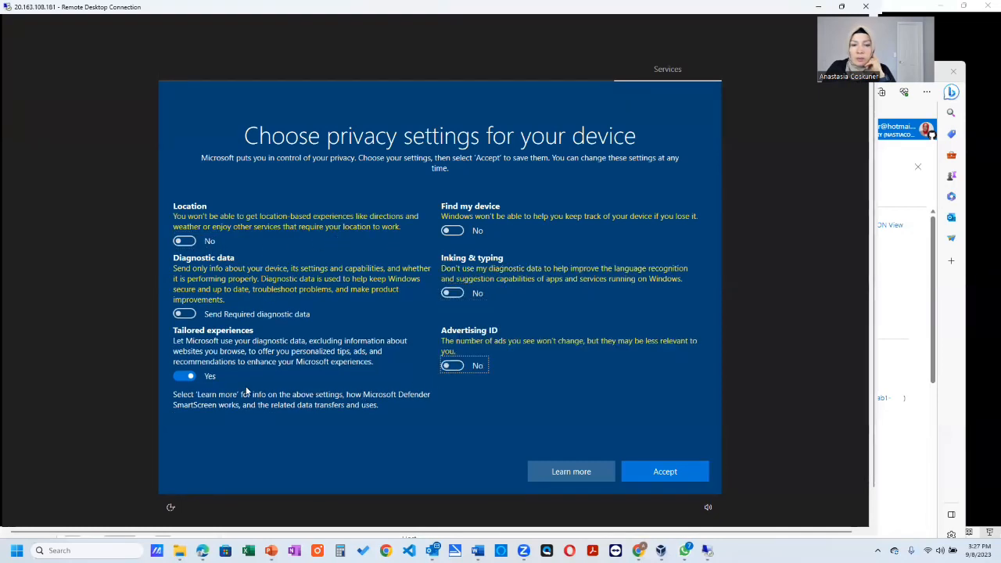
pyautogui.click(186, 379)
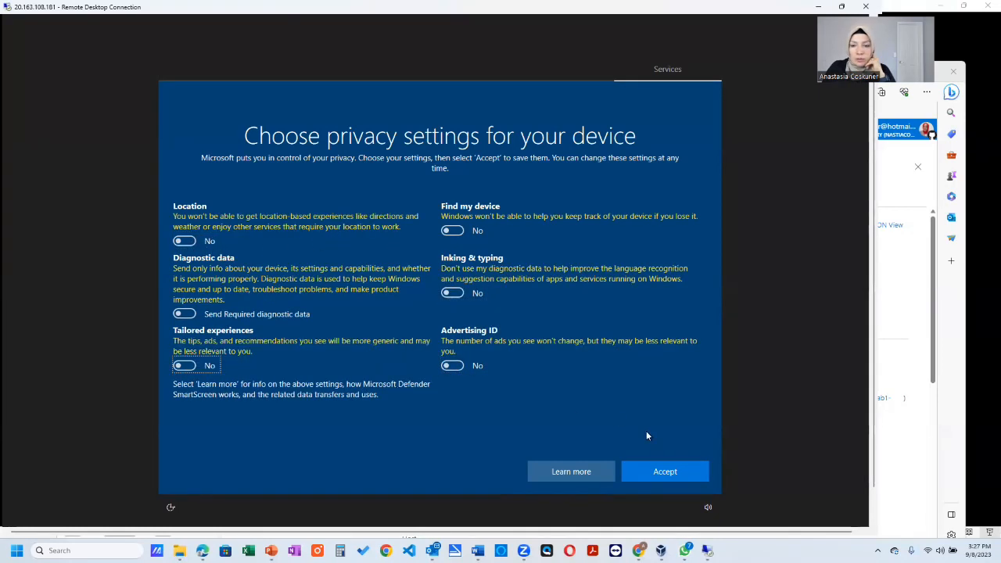
pyautogui.click(669, 472)
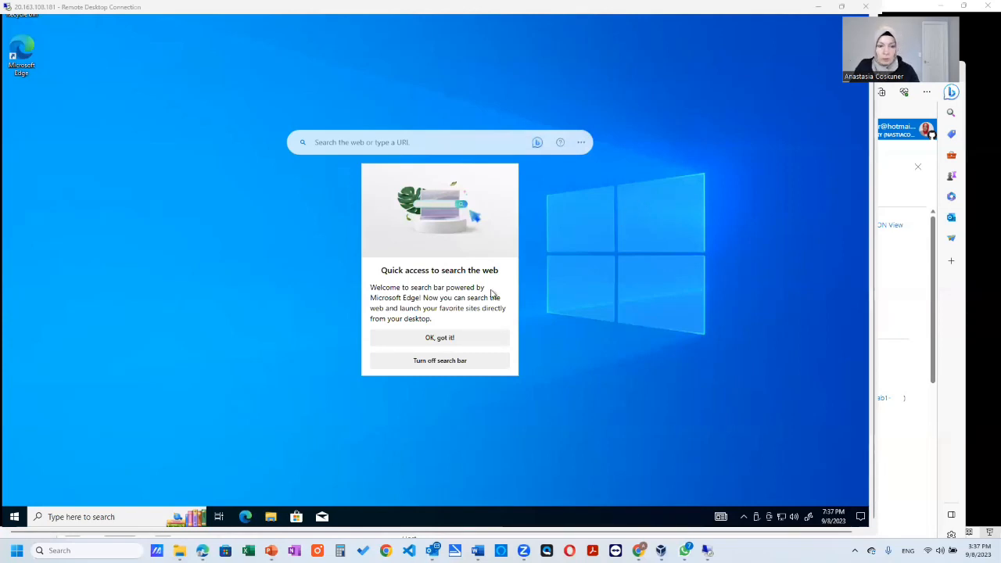
# - Open Event Viewer on the remote VM and examine the Windows Security log for logon audit events
pyautogui.click(118, 517)
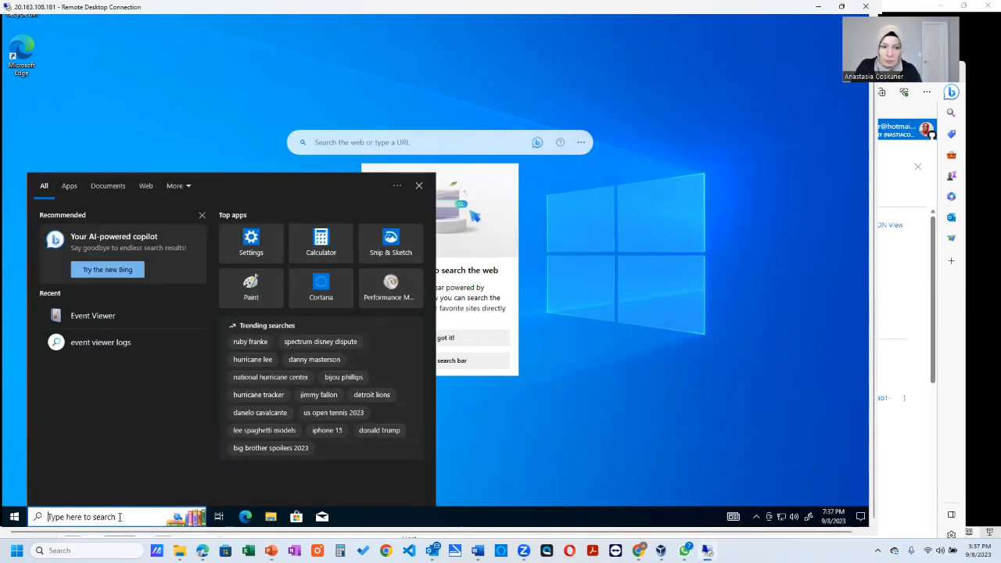
pyautogui.click(79, 317)
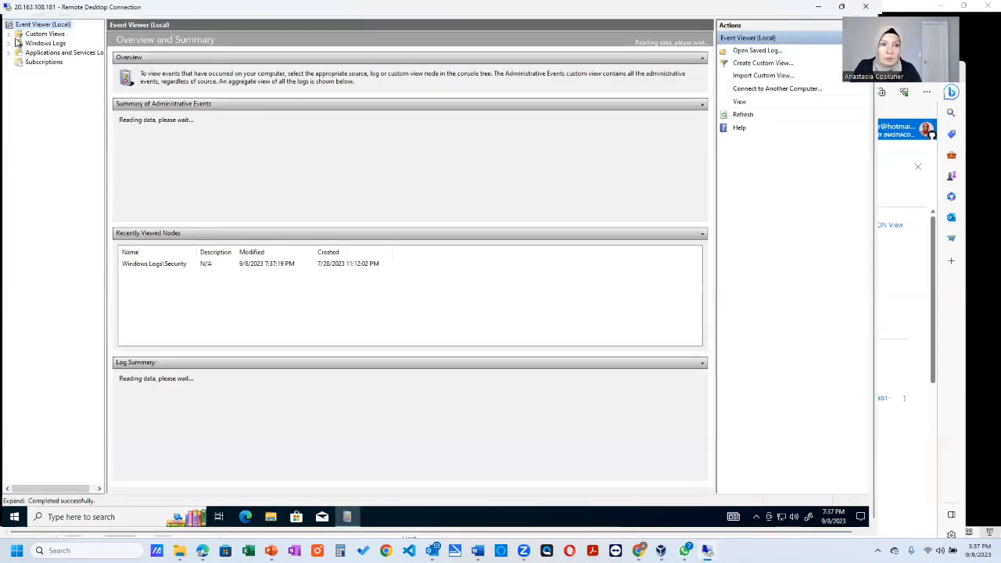
pyautogui.click(11, 33)
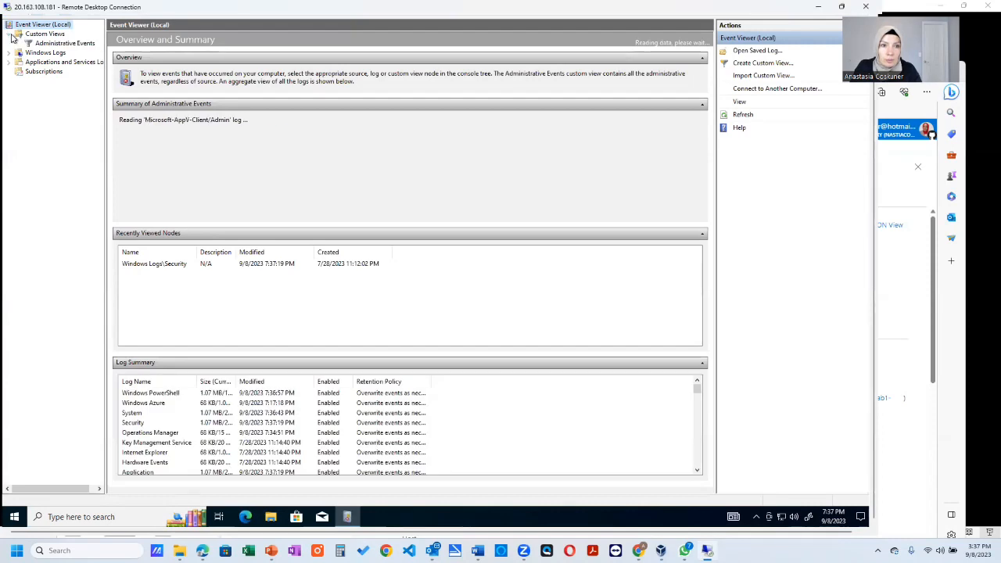
pyautogui.click(12, 52)
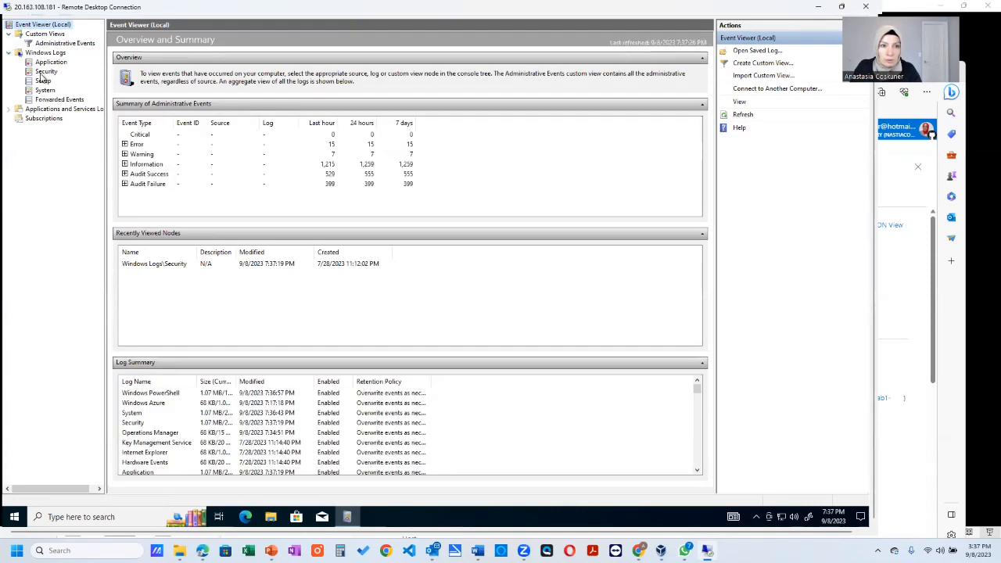
pyautogui.click(43, 72)
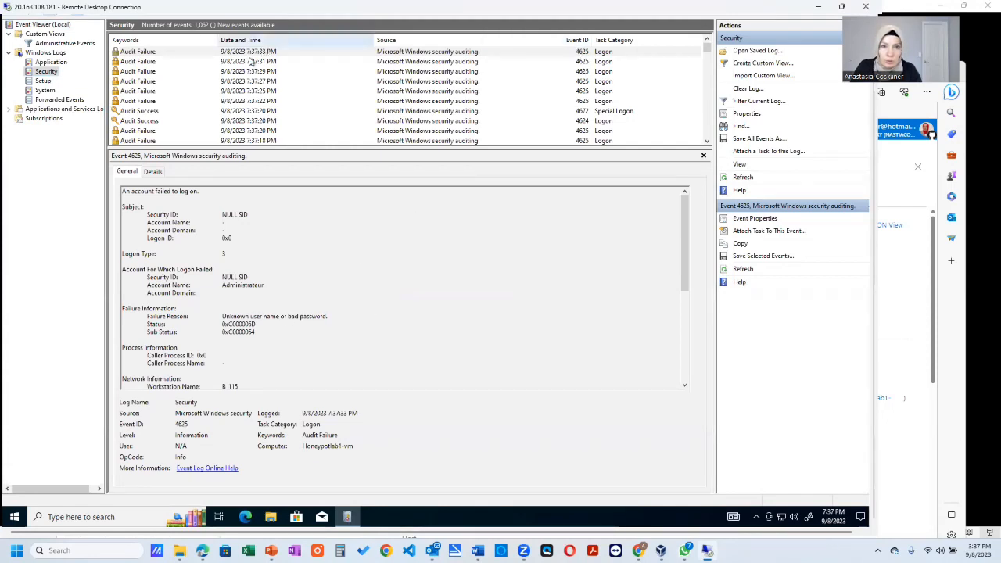
pyautogui.scroll(-1, 231, 91)
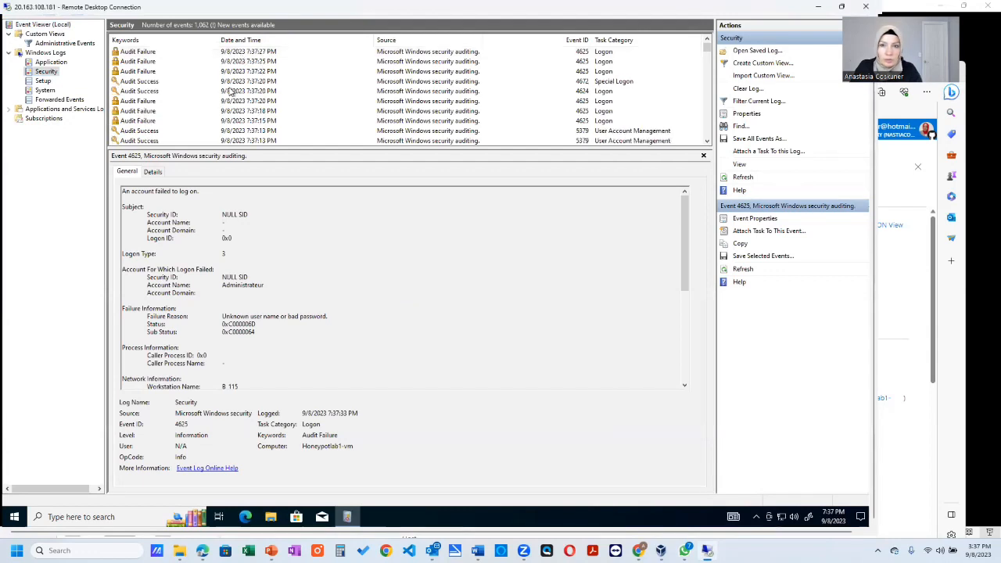
# - Examine the failure reason of the latest failed logon event and the details of an Audit Success event in the Security log
pyautogui.scroll(1, 231, 91)
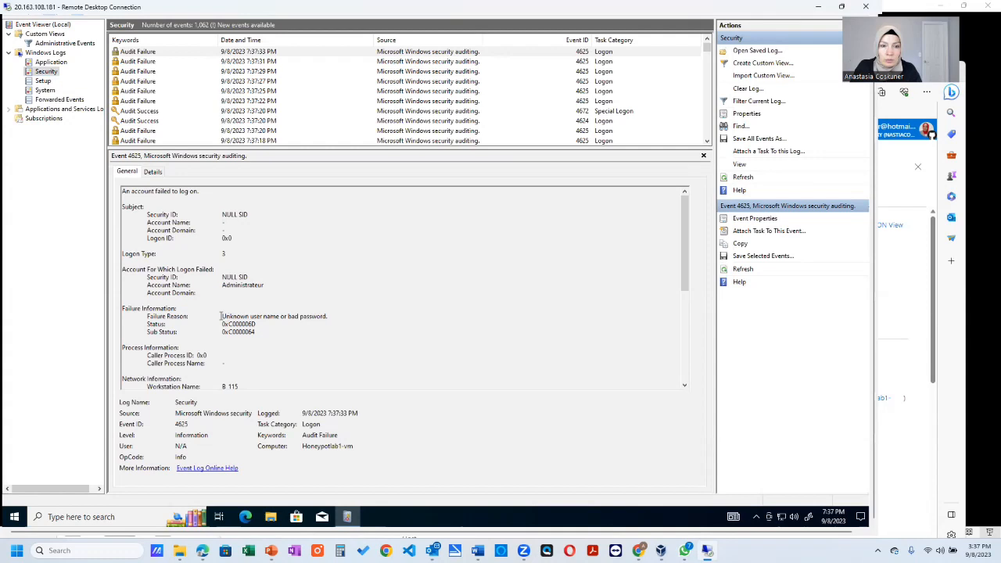
pyautogui.moveTo(220, 316); pyautogui.dragTo(340, 315)
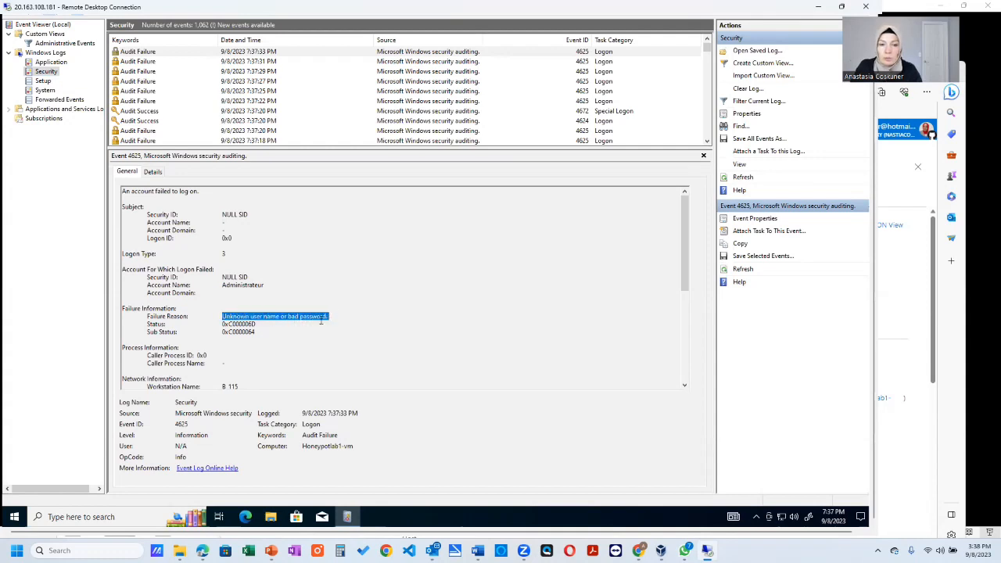
pyautogui.click(489, 293)
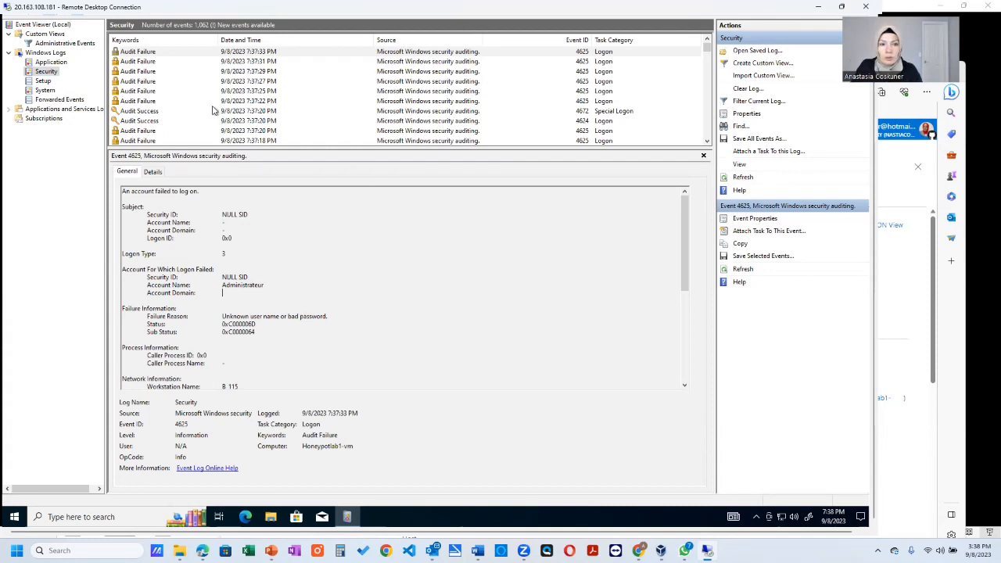
pyautogui.scroll(-5, 219, 117)
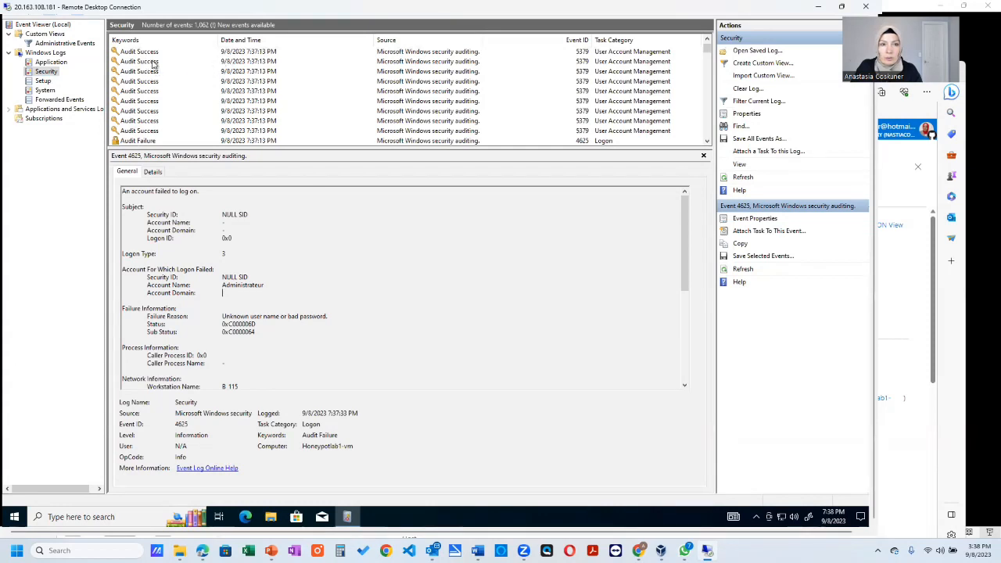
pyautogui.click(153, 62)
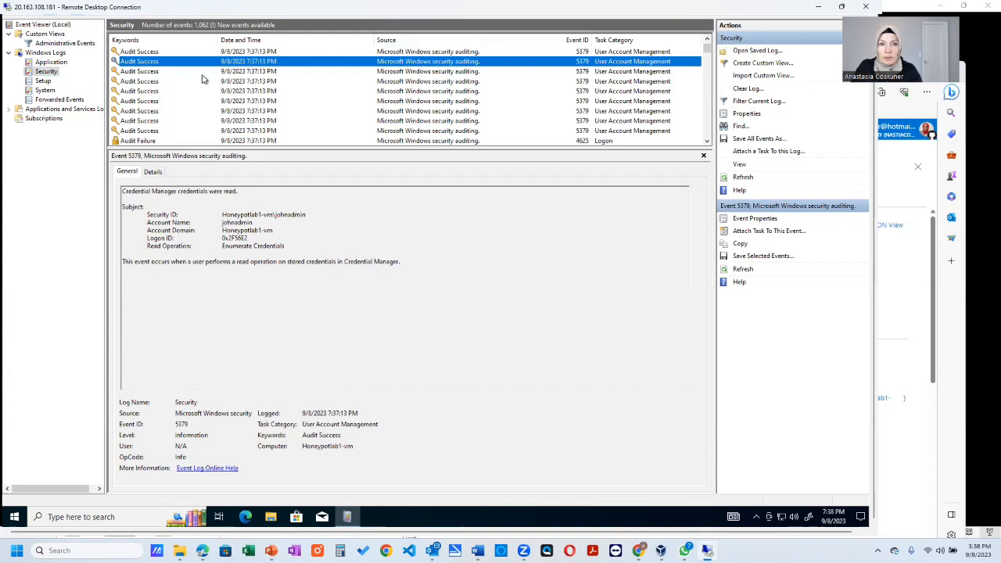
pyautogui.scroll(3, 203, 78)
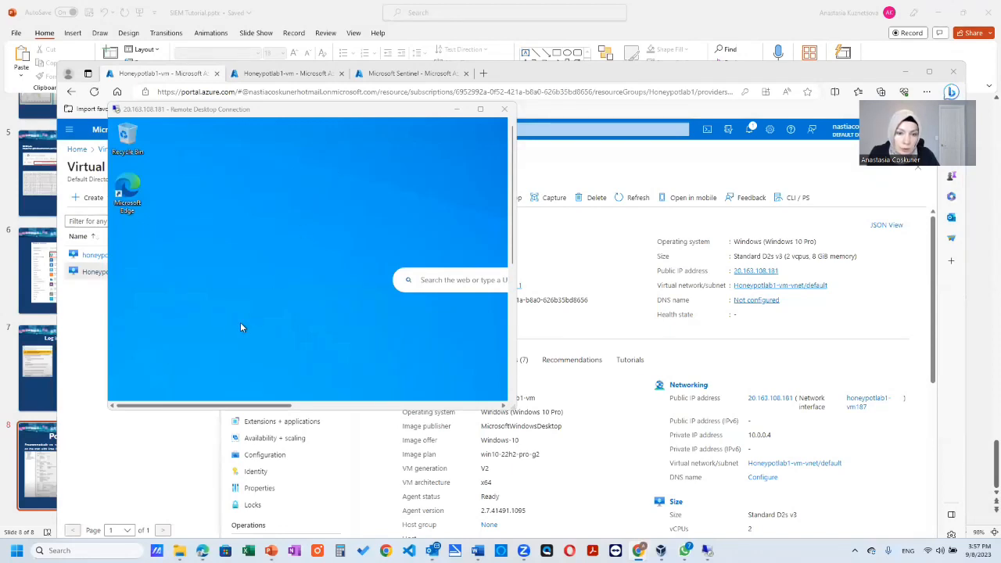
# - Open Windows Defender Firewall with Advanced Security on the remote VM by running wf.msc, and maximize the Remote Desktop window
pyautogui.scroll(-2, 505, 318)
pyautogui.scroll(-3, 505, 317)
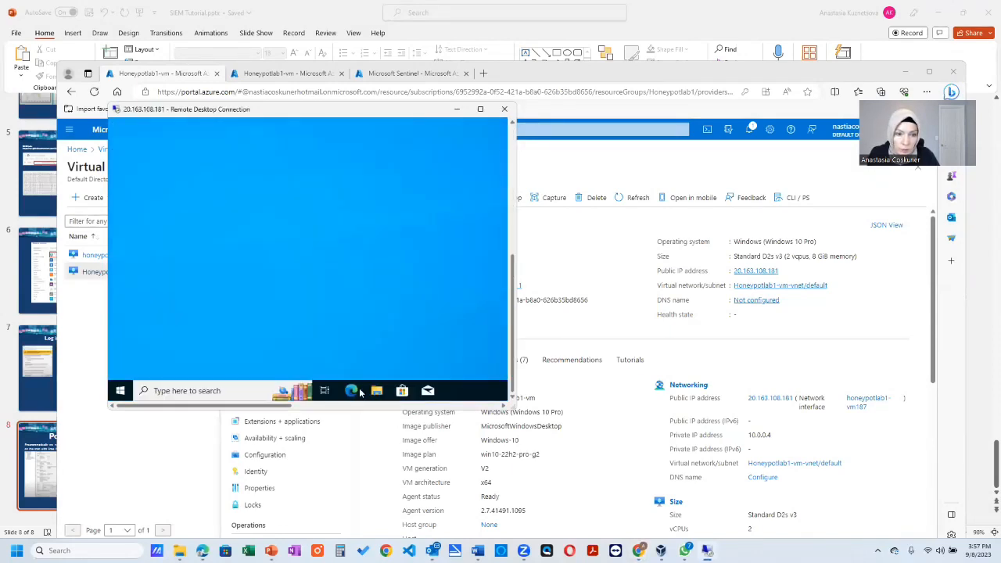
pyautogui.click(119, 392)
pyautogui.click(154, 393)
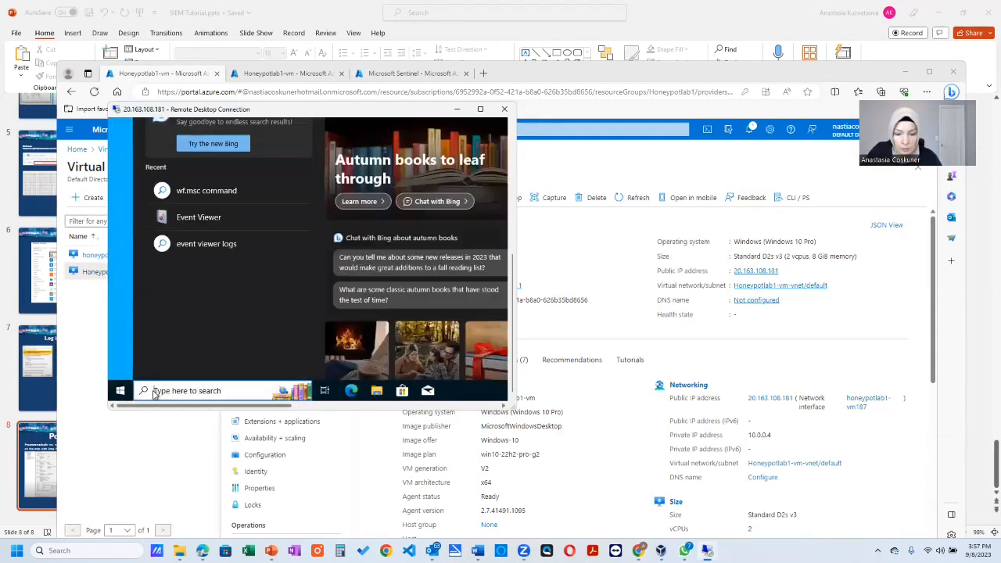
pyautogui.write('wf')
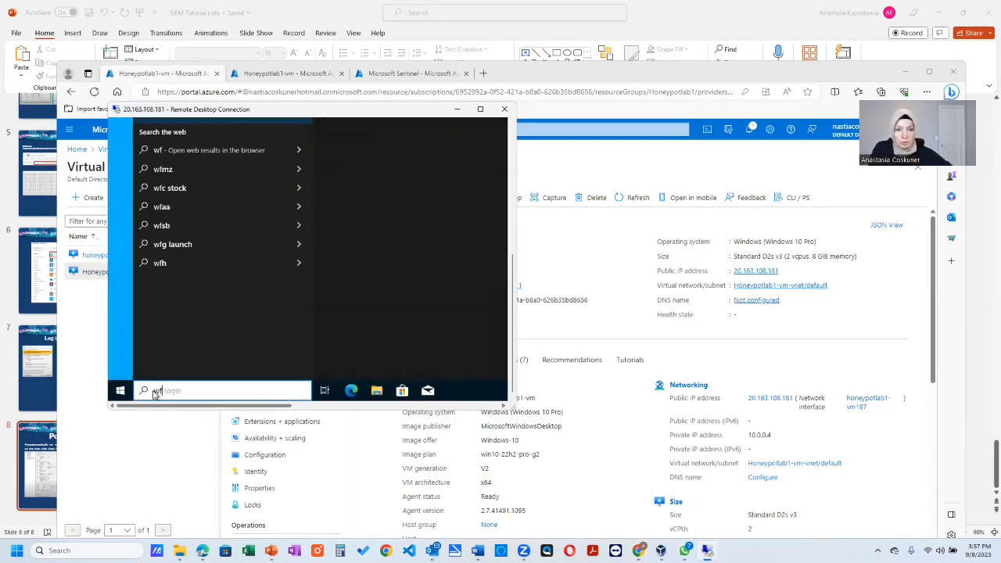
pyautogui.write('.')
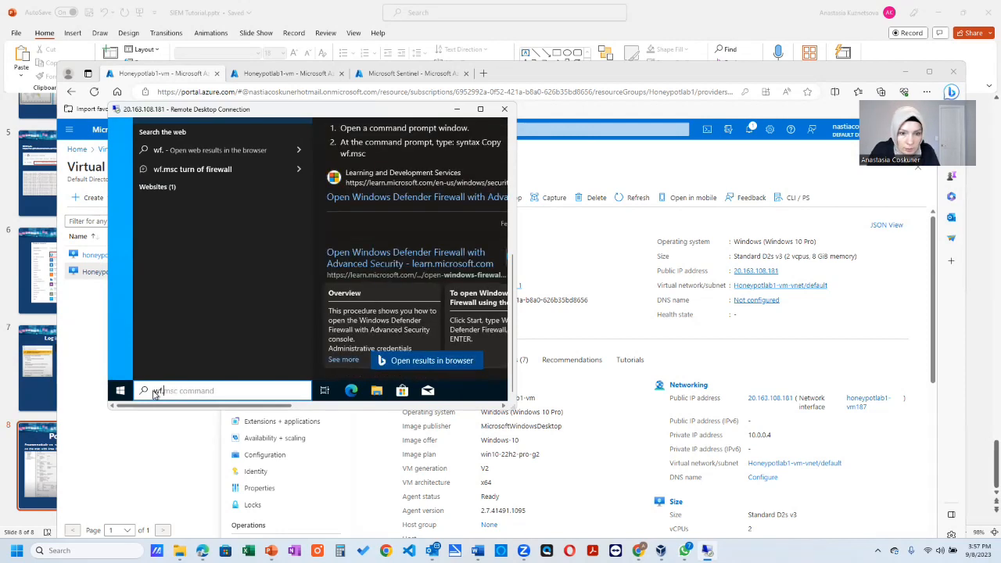
pyautogui.write('msc')
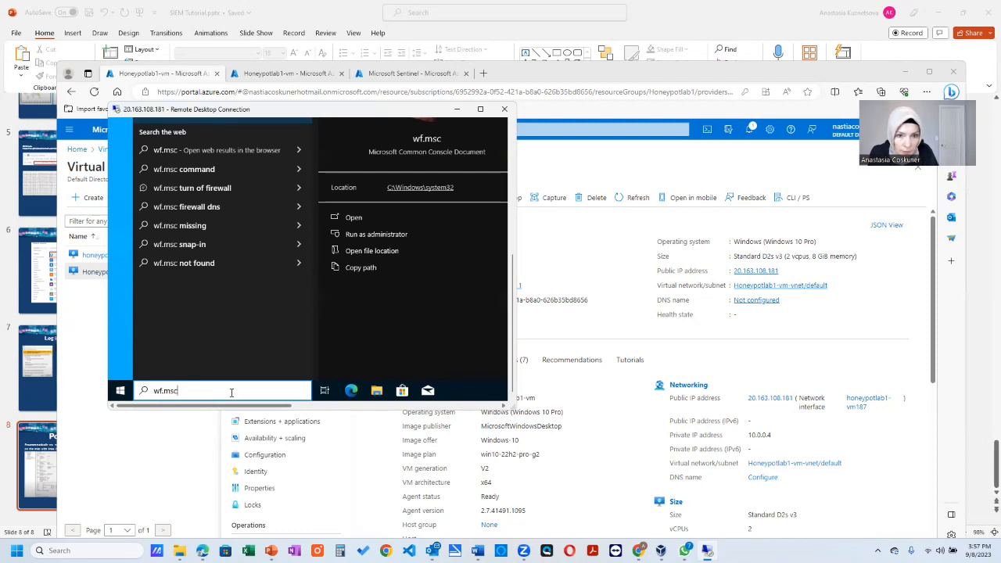
pyautogui.tripleClick(179, 389)
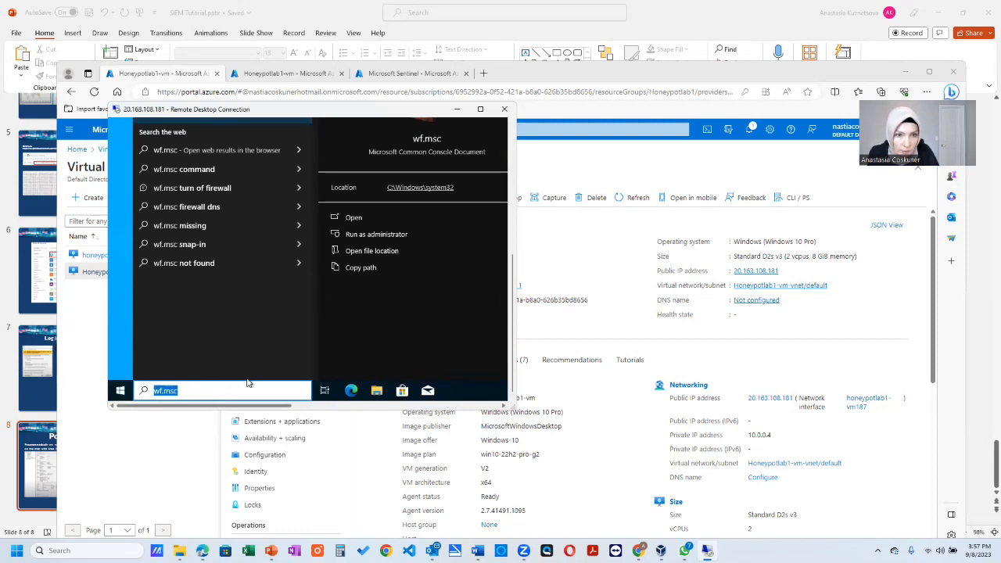
pyautogui.press('Return')
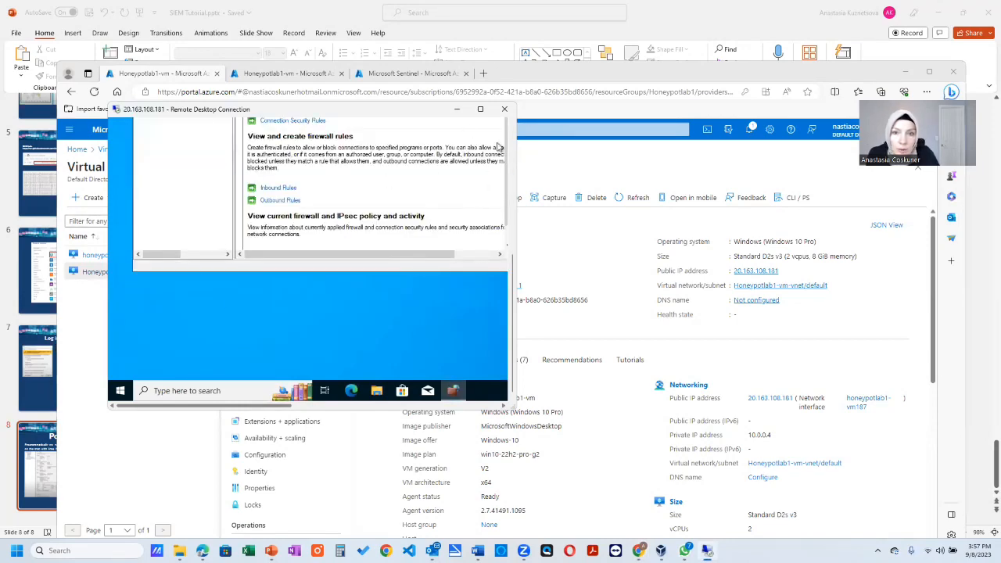
pyautogui.click(480, 108)
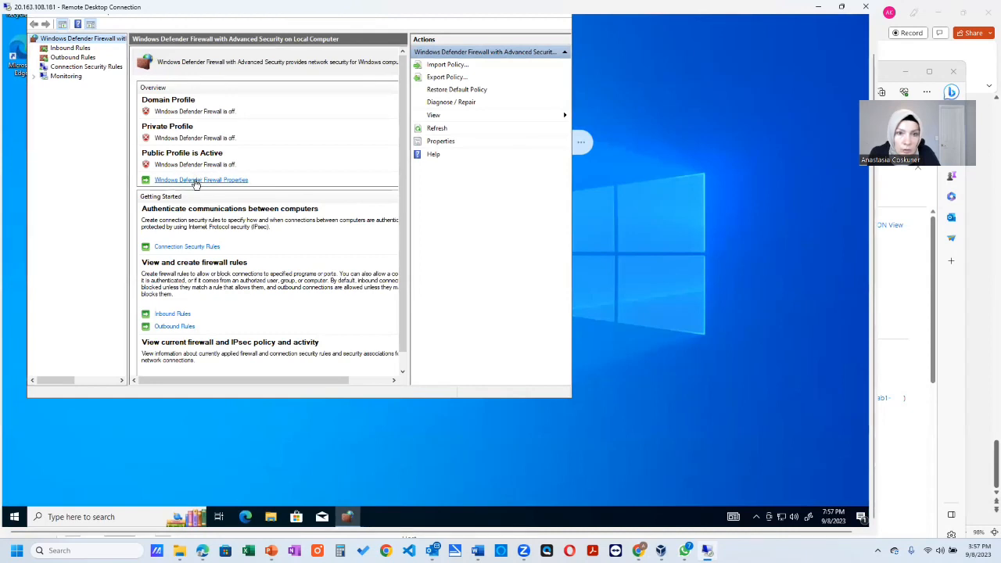
# - Check the firewall state of the Domain, Private and Public profiles in the Windows Defender Firewall properties and close them
pyautogui.click(227, 181)
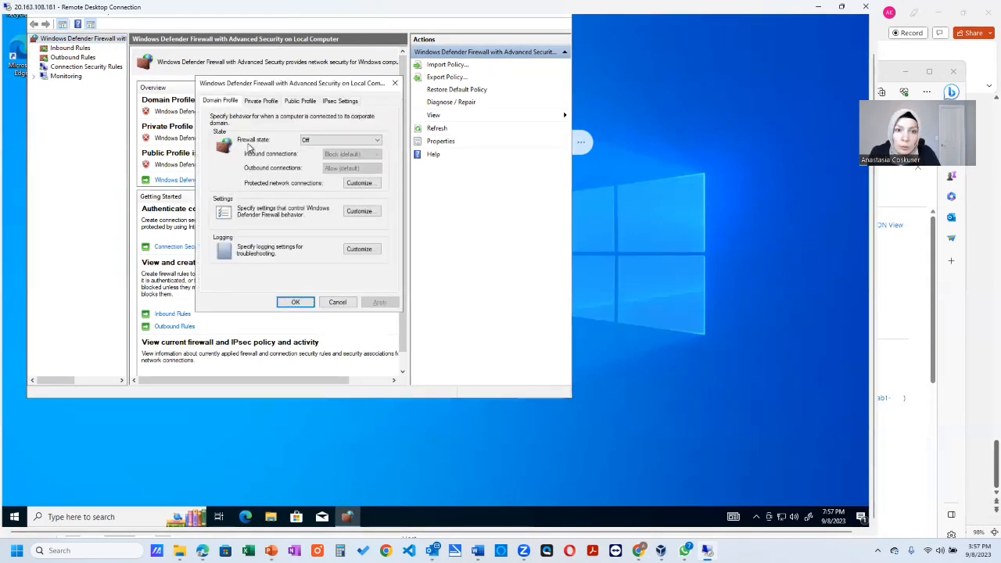
pyautogui.click(262, 102)
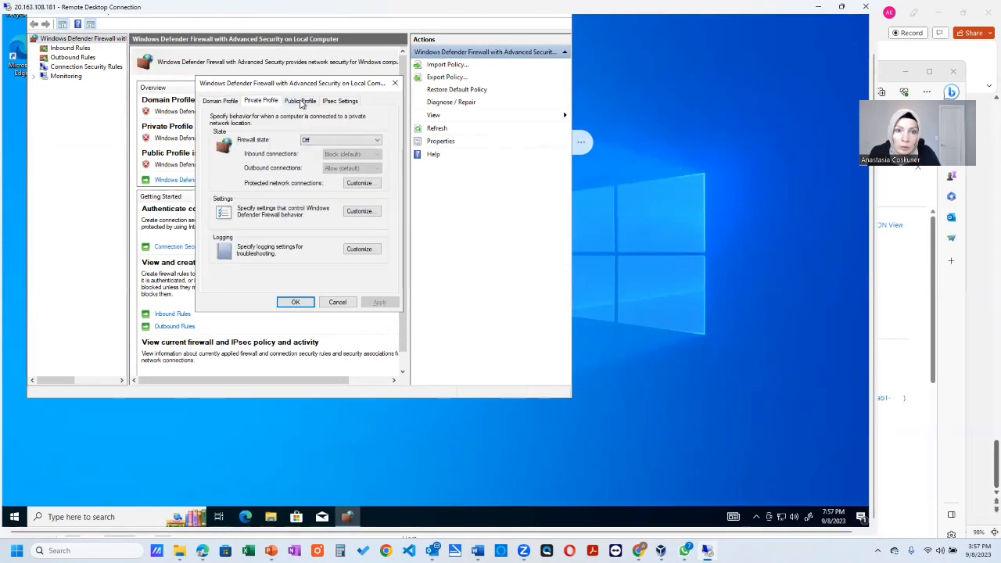
pyautogui.click(301, 102)
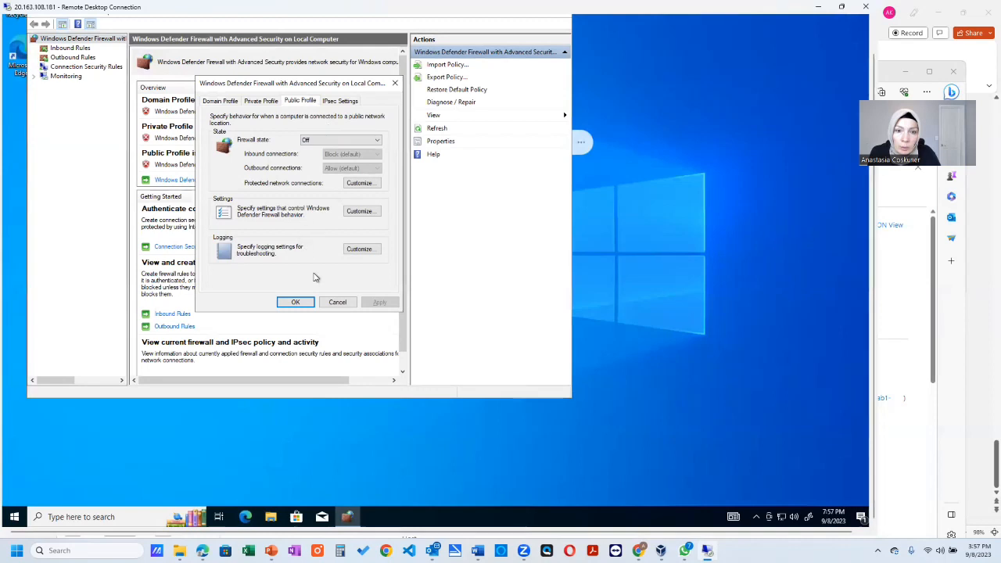
pyautogui.click(305, 303)
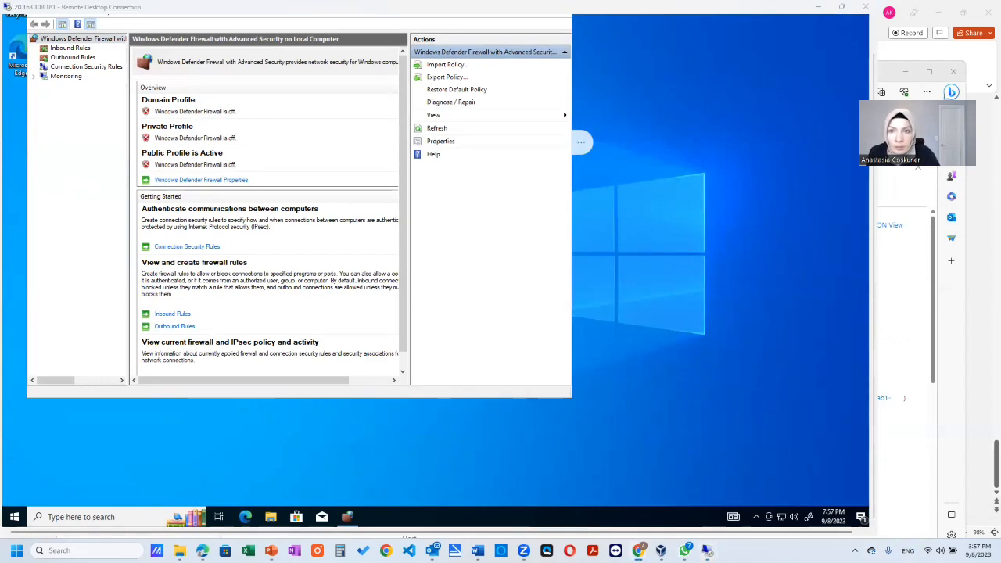
# - Switch to the GitHub page of Custom_Security_Log_Exporter.ps1, review the script from its API key and log settings to its end, and minimize the browser
pyautogui.moveTo(0, 28); pyautogui.dragTo(552, 26)
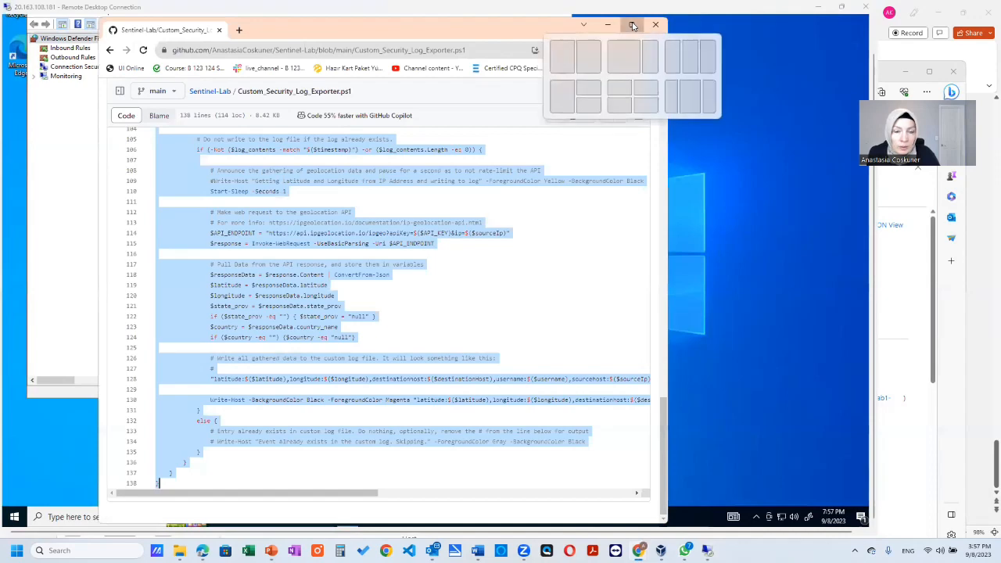
pyautogui.click(634, 26)
pyautogui.scroll(10, 440, 236)
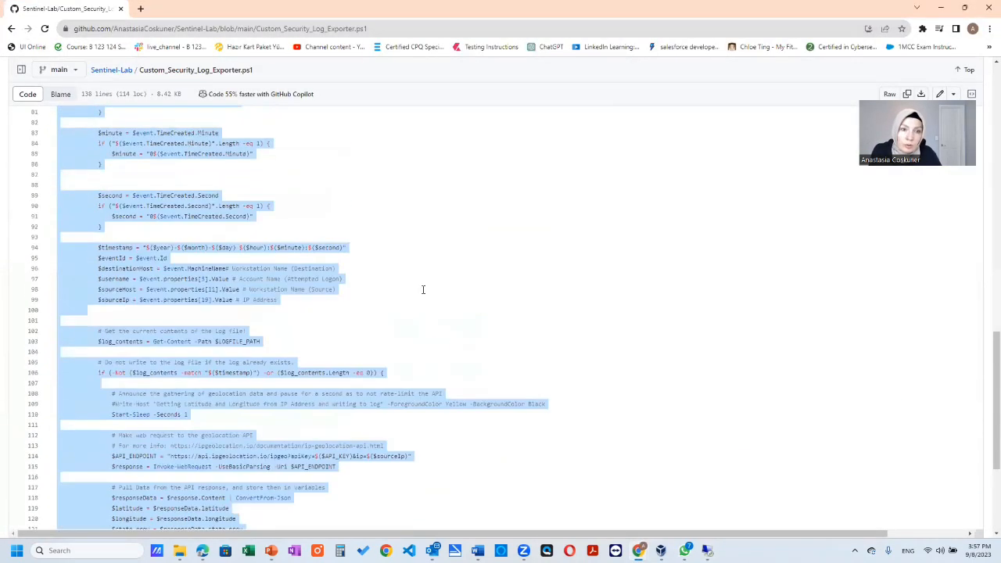
pyautogui.scroll(2, 420, 283)
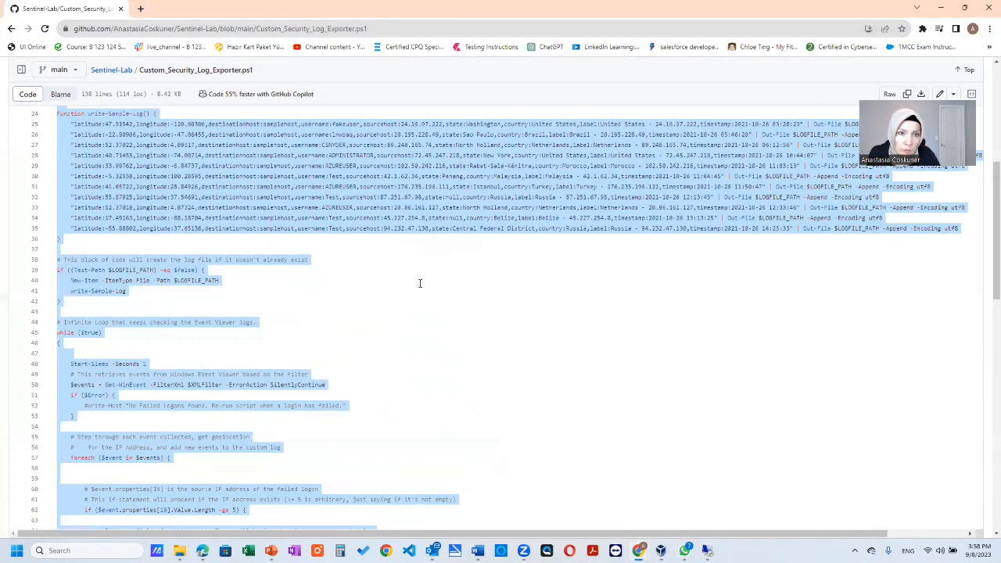
pyautogui.scroll(5, 420, 283)
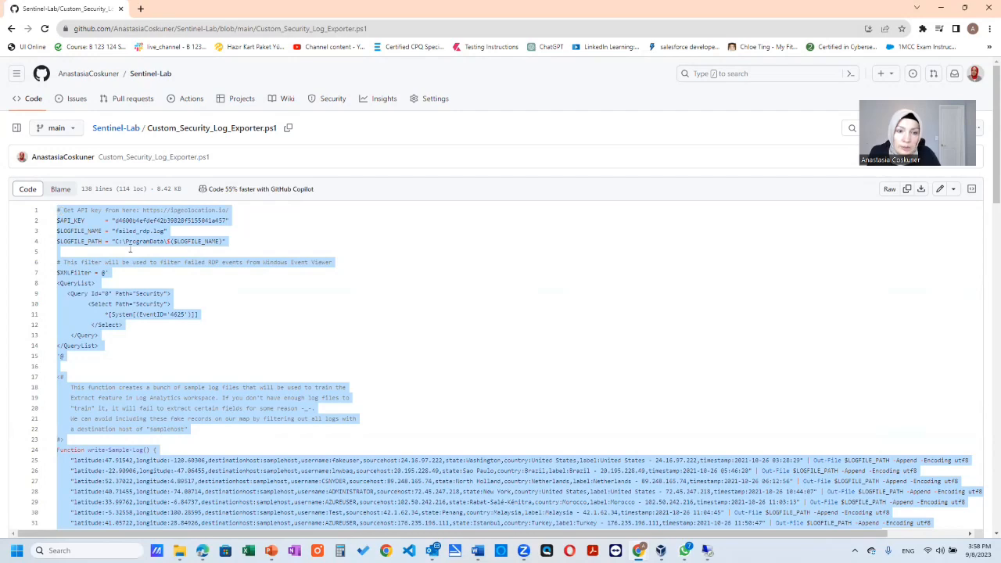
pyautogui.scroll(-12, 198, 346)
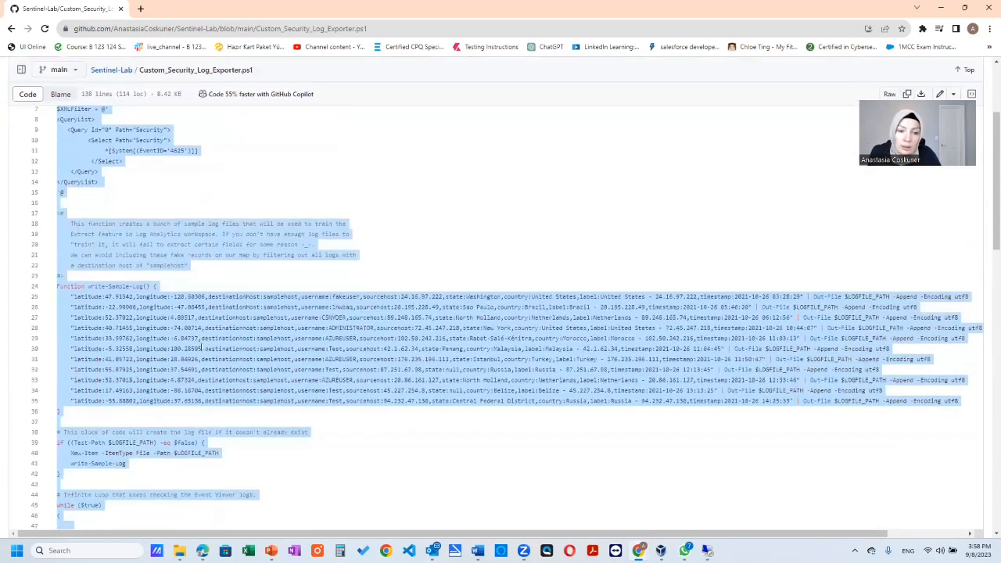
pyautogui.scroll(-3, 201, 372)
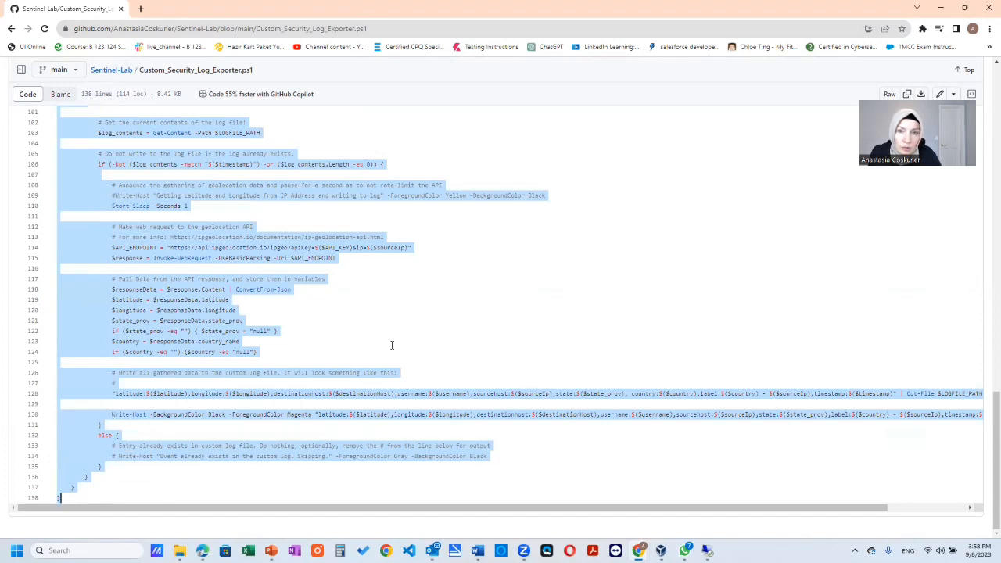
pyautogui.click(943, 12)
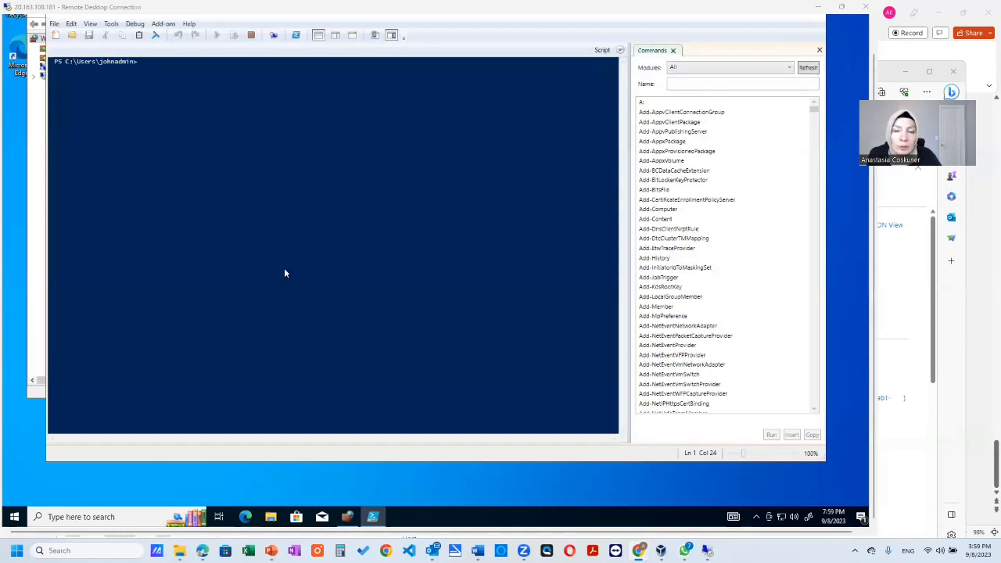
# - Hide the Commands pane in Windows PowerShell ISE, create a new script and paste the Custom_Security_Log_Exporter.ps1 code into it
pyautogui.click(818, 50)
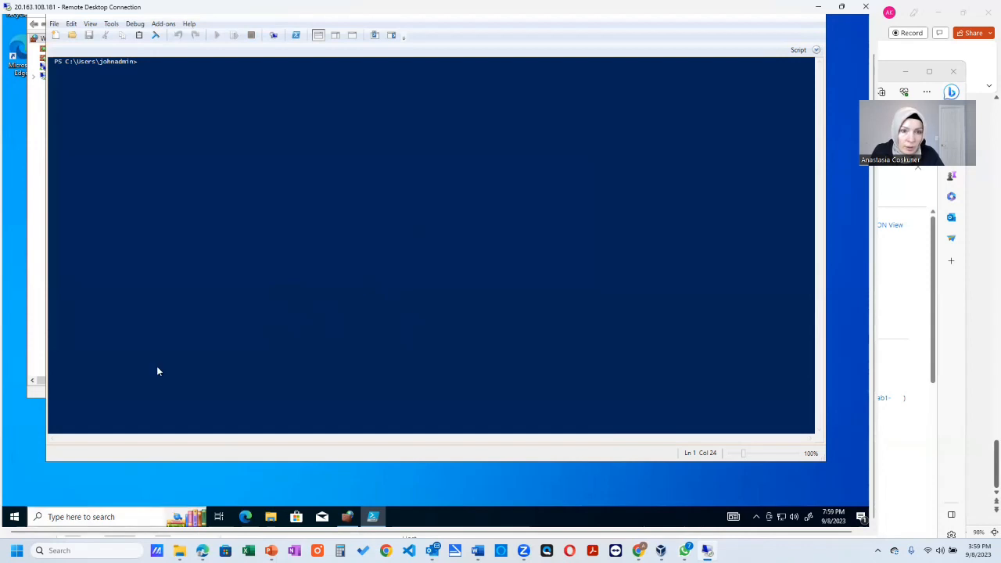
pyautogui.click(72, 518)
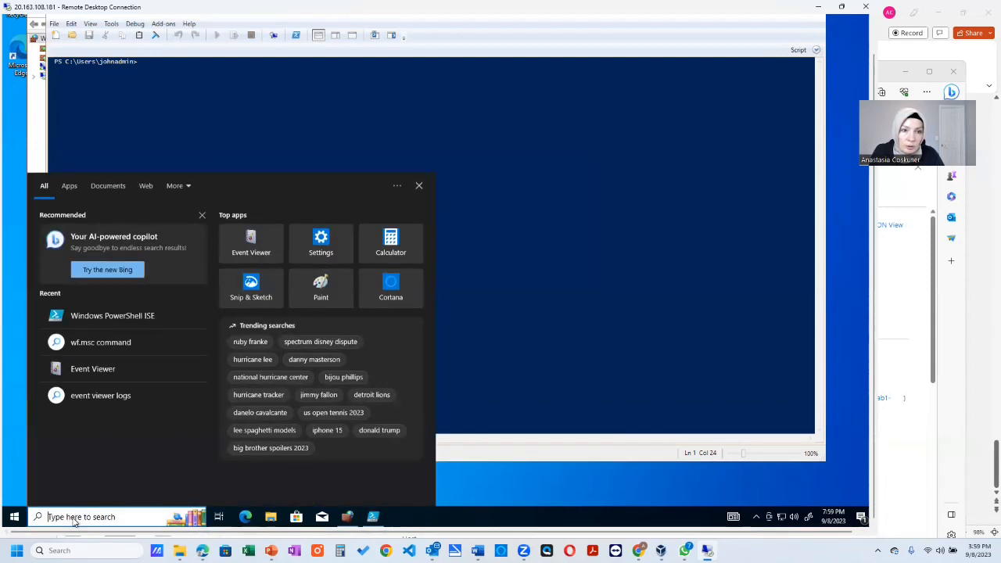
pyautogui.click(179, 315)
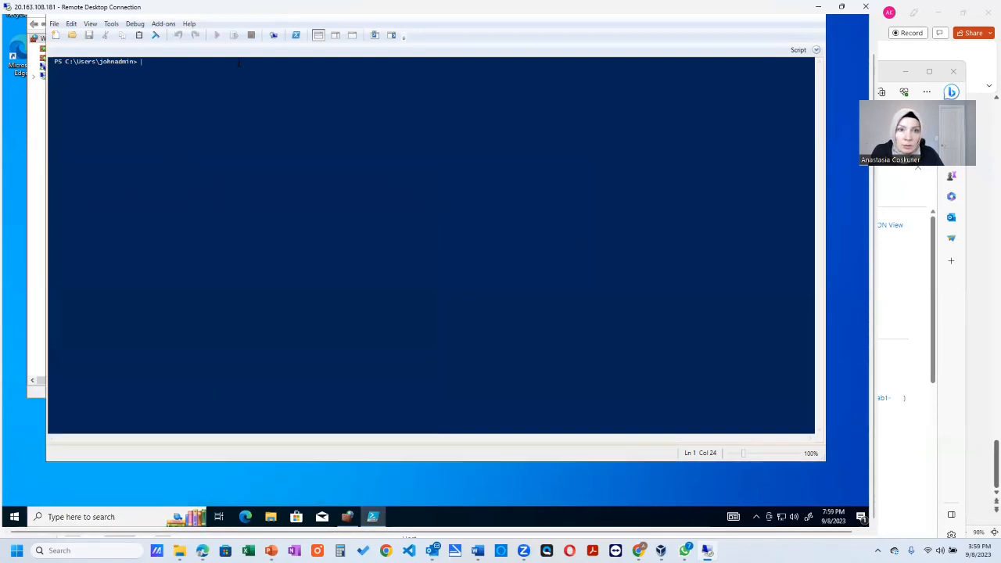
pyautogui.click(56, 36)
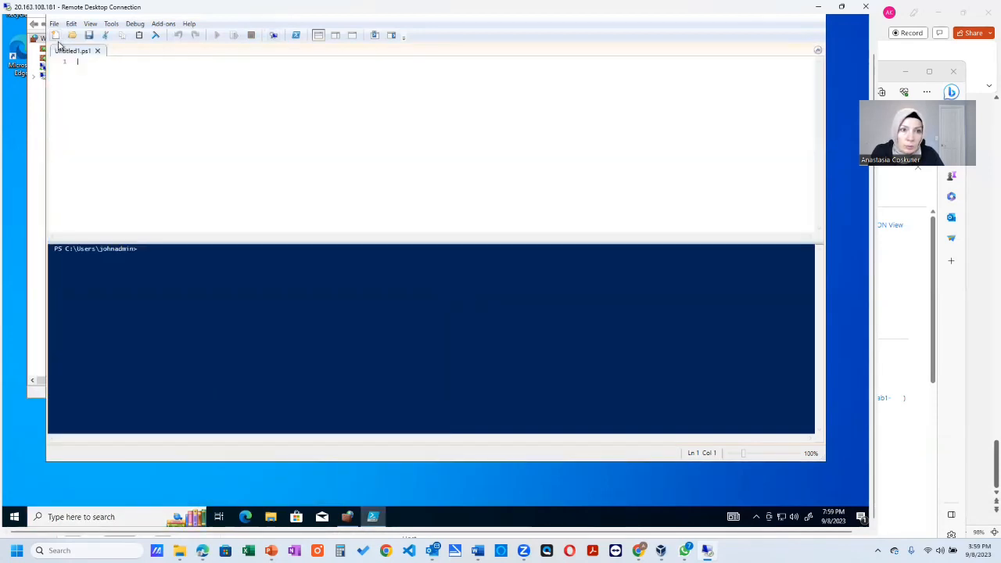
pyautogui.hotkey('ctrl', 'v')
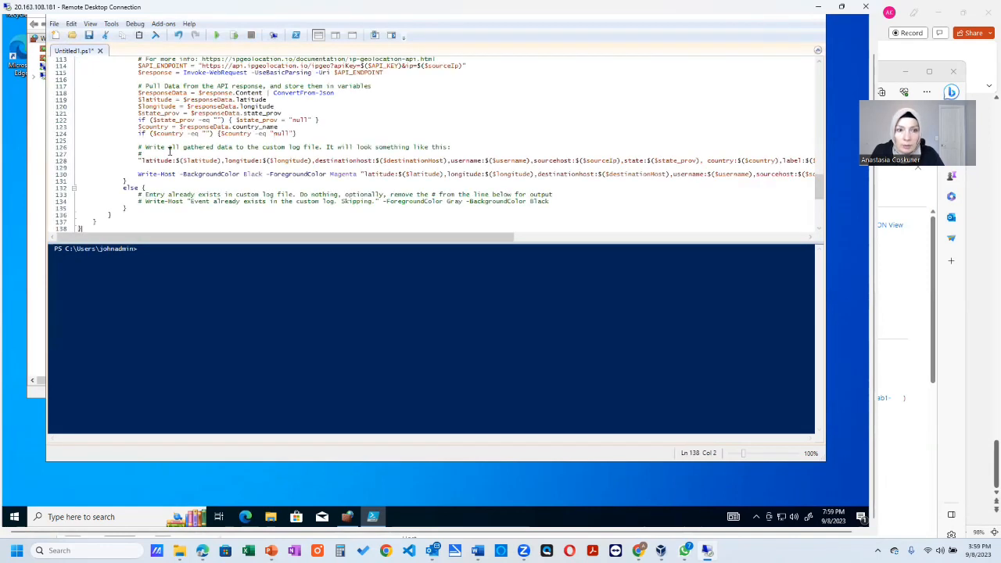
pyautogui.scroll(5, 204, 172)
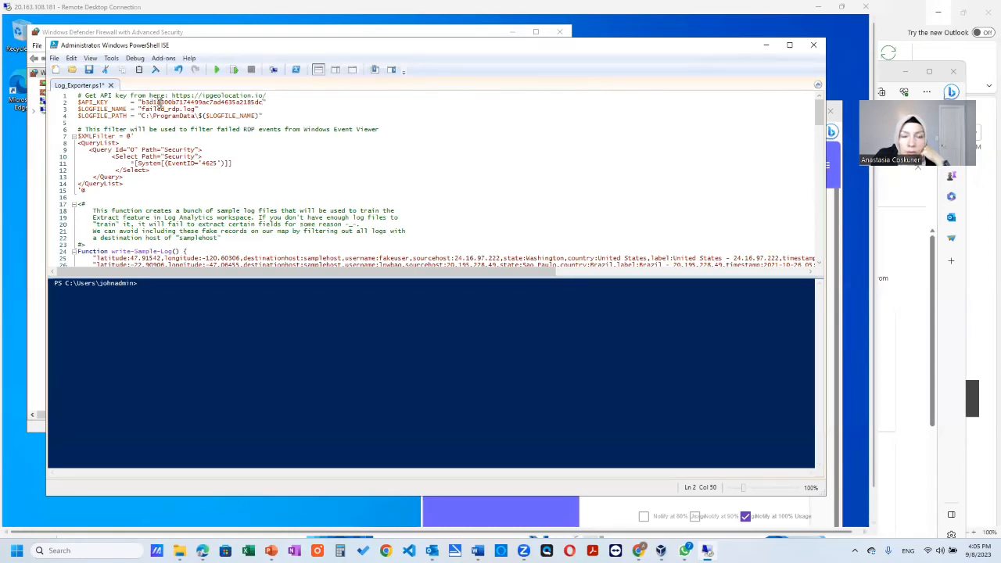
# - Review the API key line, sample-log comment and event-checking loop in Log_Exporter.ps1, and minimize PowerShell ISE to reveal the IPGeolocation dashboard
pyautogui.click(153, 102)
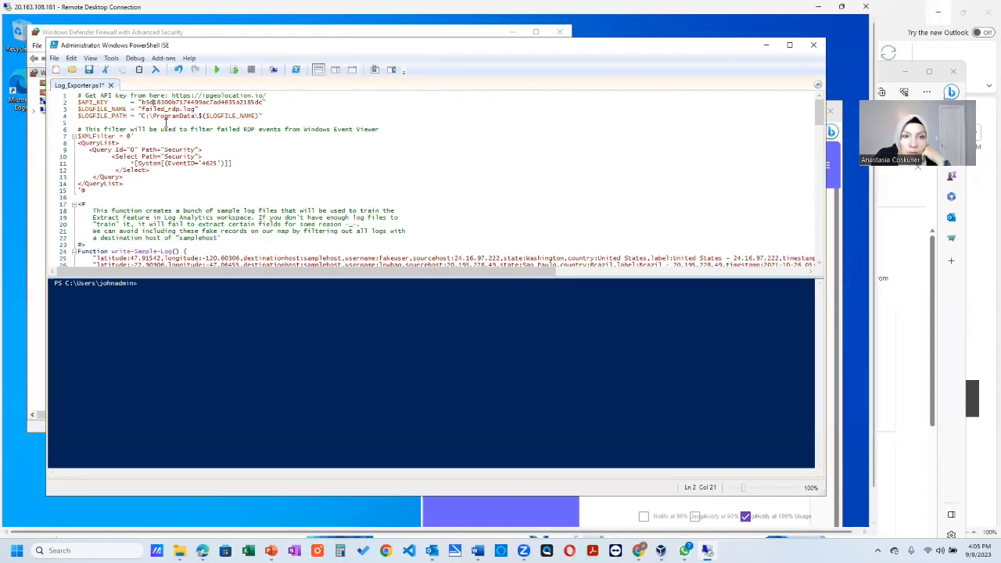
pyautogui.moveTo(78, 204); pyautogui.dragTo(289, 247)
pyautogui.scroll(-10, 146, 242)
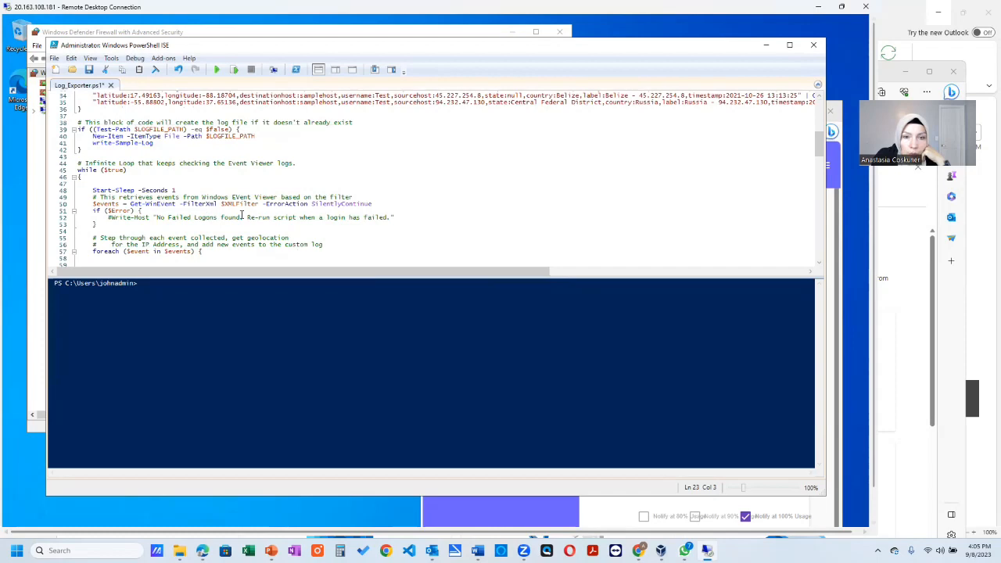
pyautogui.scroll(10, 242, 215)
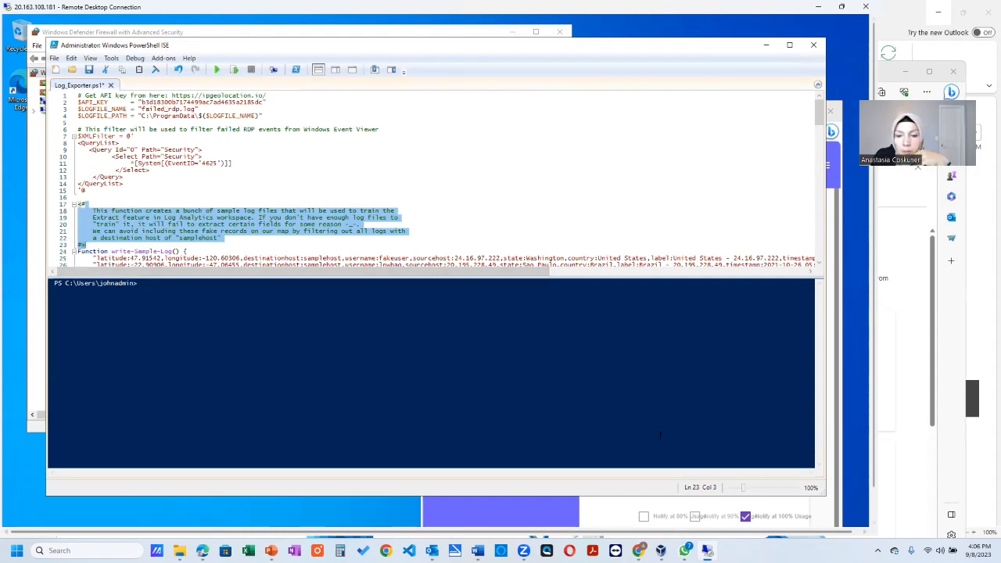
pyautogui.click(767, 49)
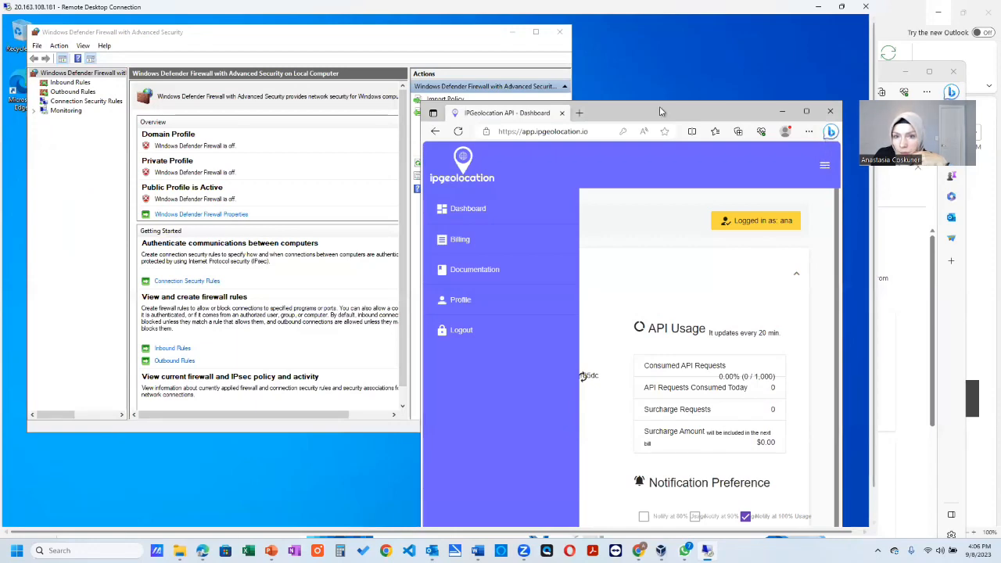
# - Maximize the IPGeolocation dashboard, check the API key shown there, and minimize the browser
pyautogui.moveTo(659, 108); pyautogui.dragTo(564, 93)
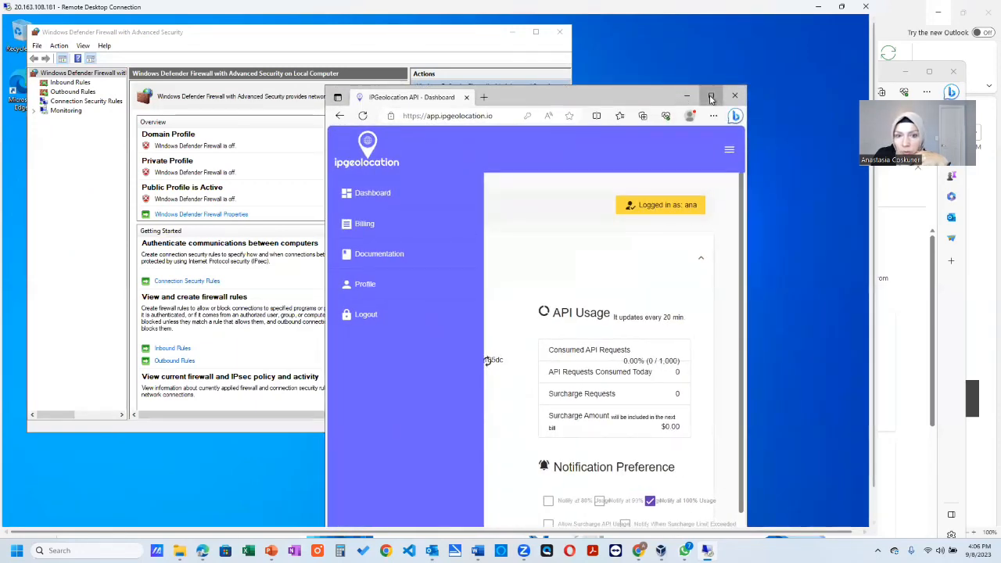
pyautogui.click(710, 95)
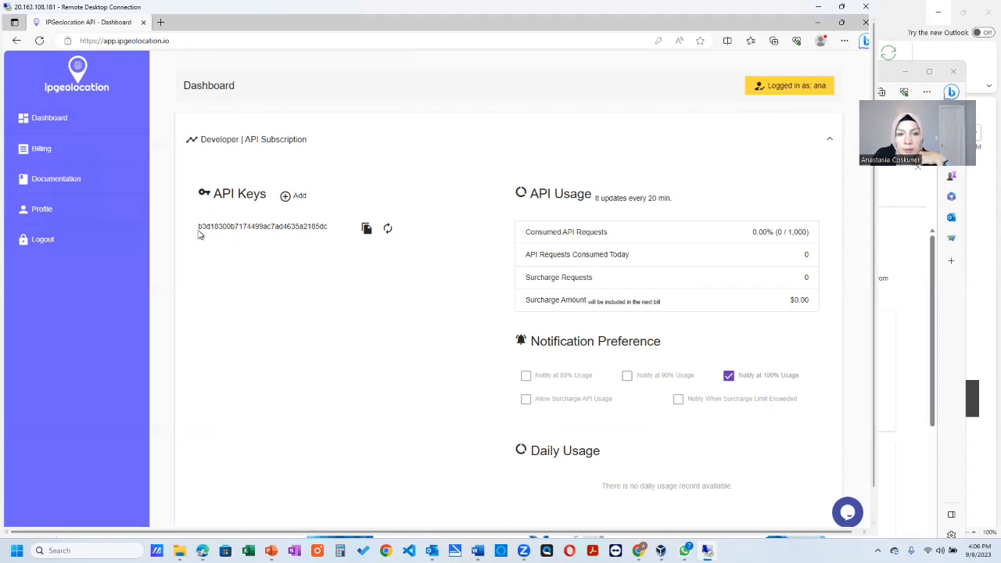
pyautogui.click(818, 22)
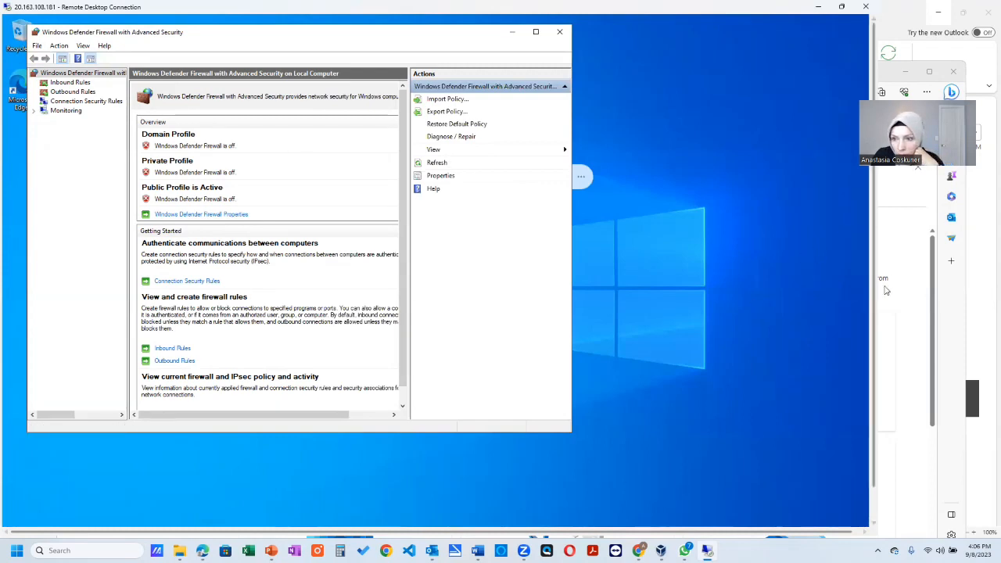
# - Bring Log_Exporter.ps1 forward in Windows PowerShell ISE and save the script
pyautogui.scroll(-1, 874, 297)
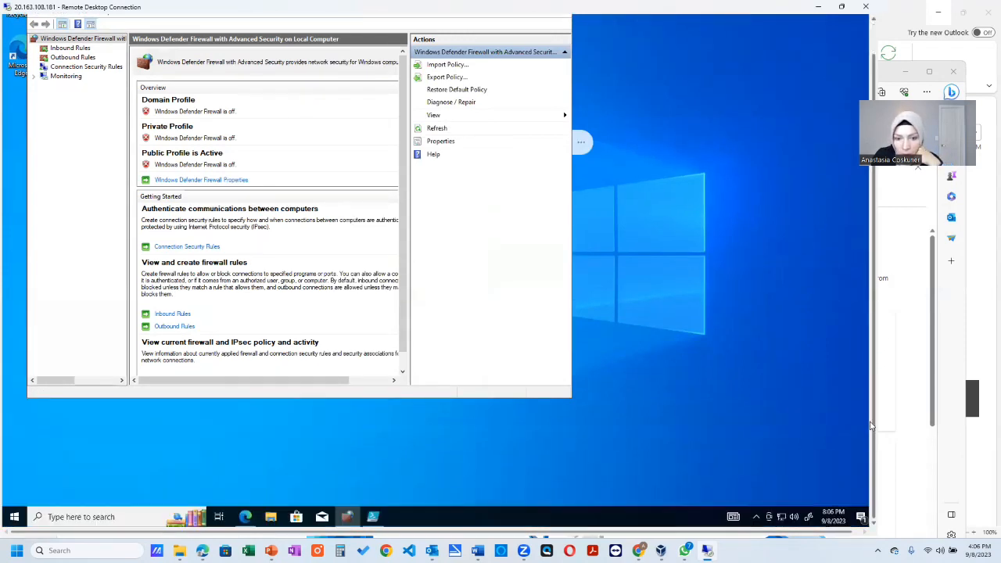
pyautogui.click(375, 518)
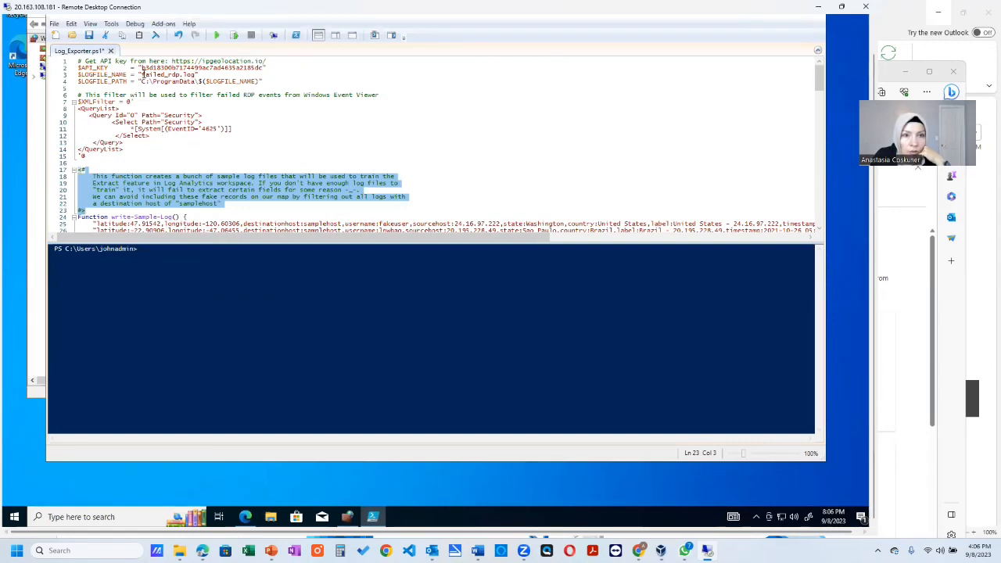
pyautogui.click(88, 36)
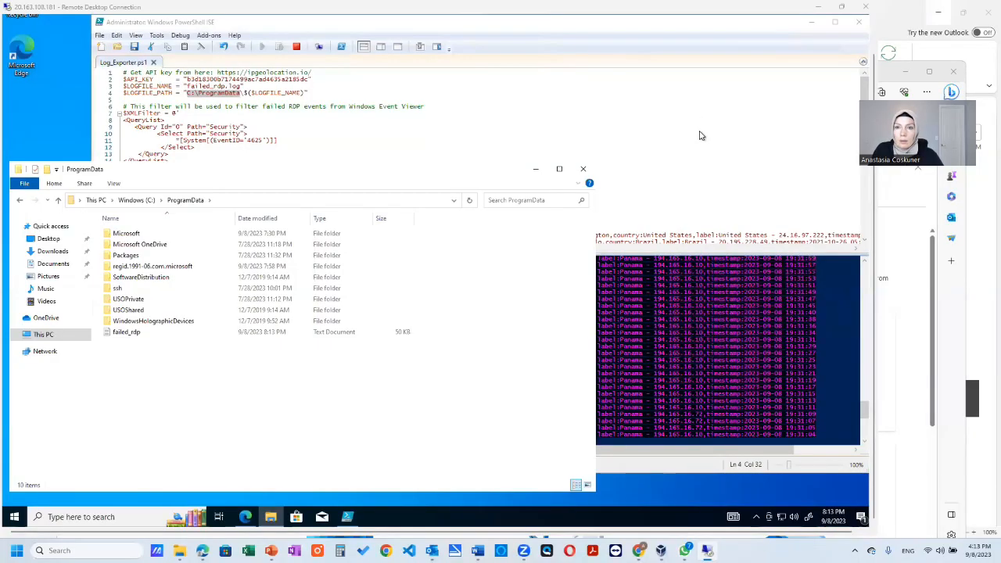
# - Highlight the log file path in Log_Exporter.ps1 and return to the ProgramData folder to locate the failed_rdp file
pyautogui.click(699, 135)
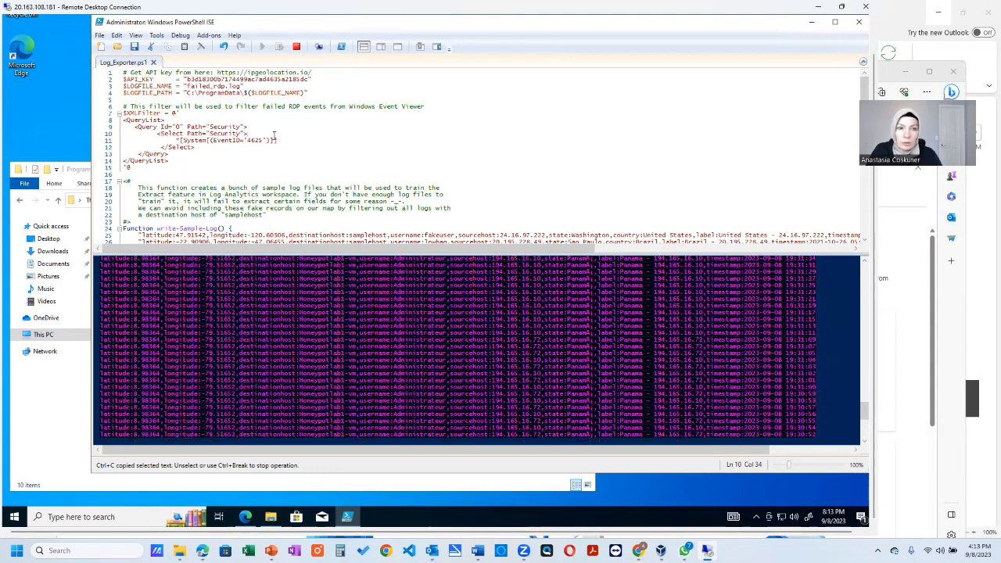
pyautogui.moveTo(186, 93); pyautogui.dragTo(285, 93)
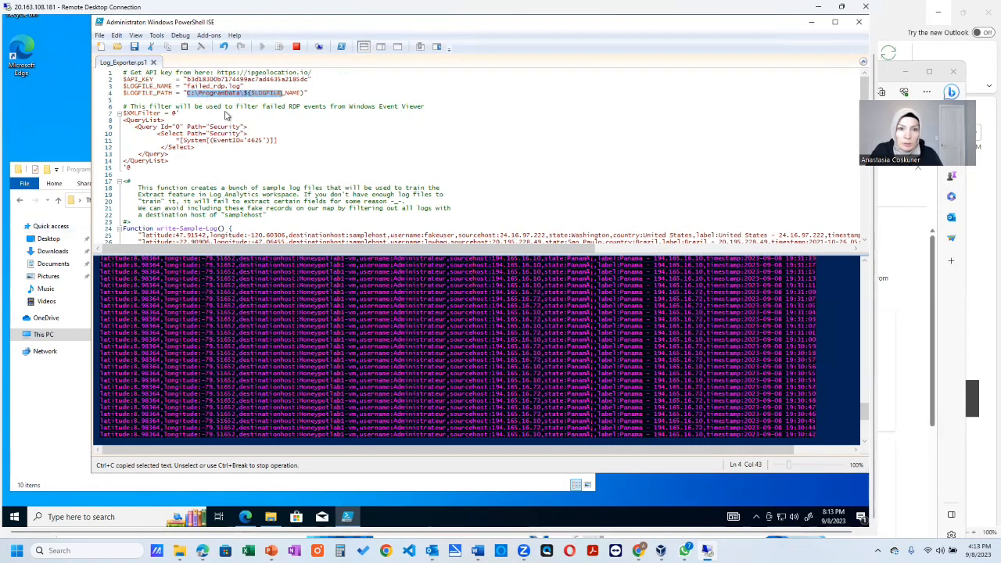
pyautogui.click(73, 400)
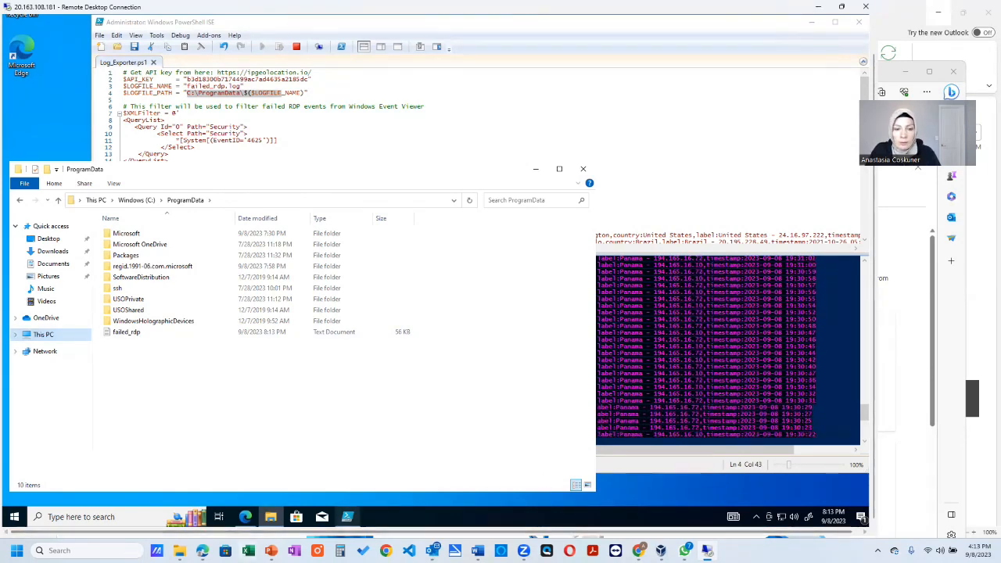
pyautogui.moveTo(347, 517)
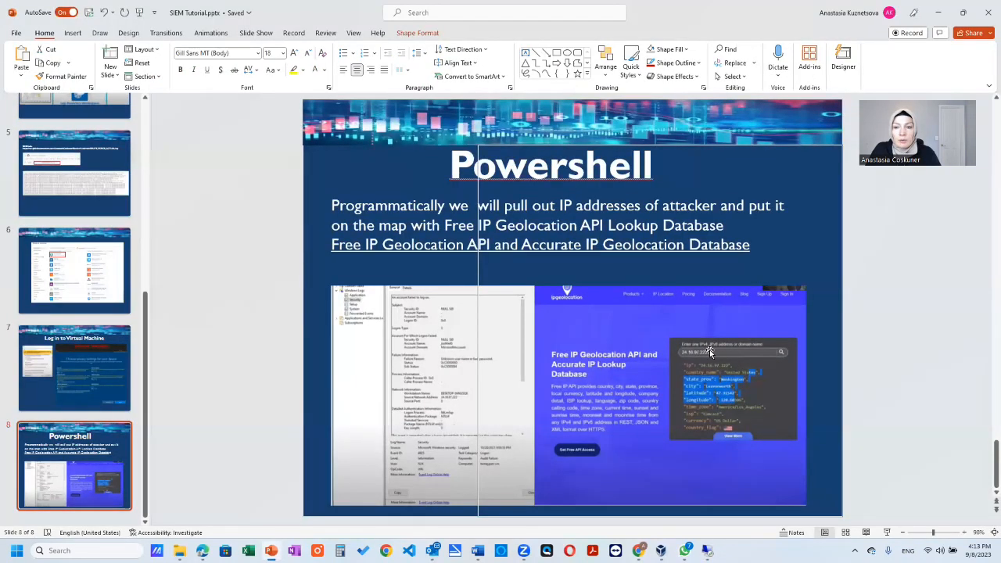
# - Present the Powershell slide of SIEM Tutorial.pptx as a slide show and switch back to the remote desktop
pyautogui.click(710, 351)
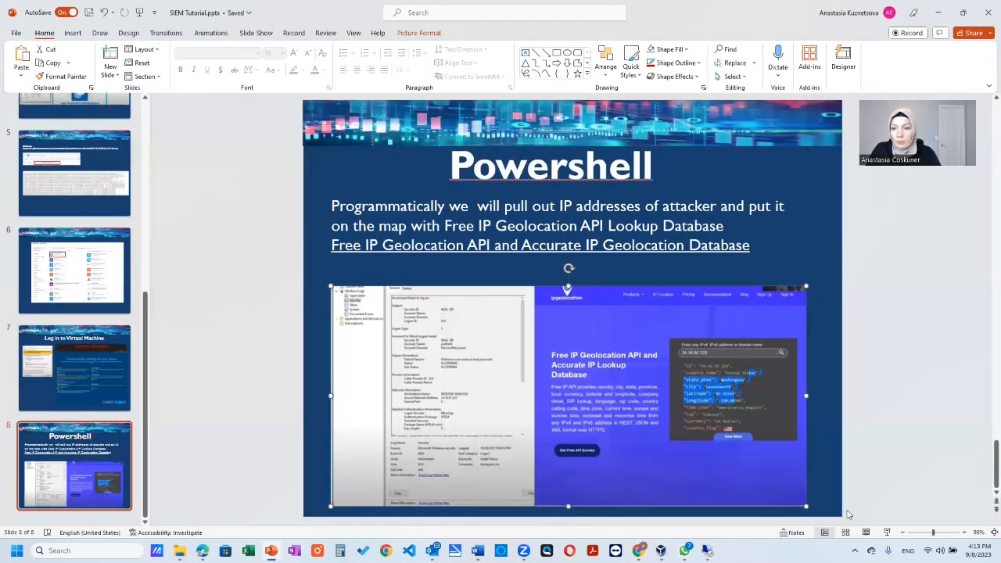
pyautogui.click(887, 532)
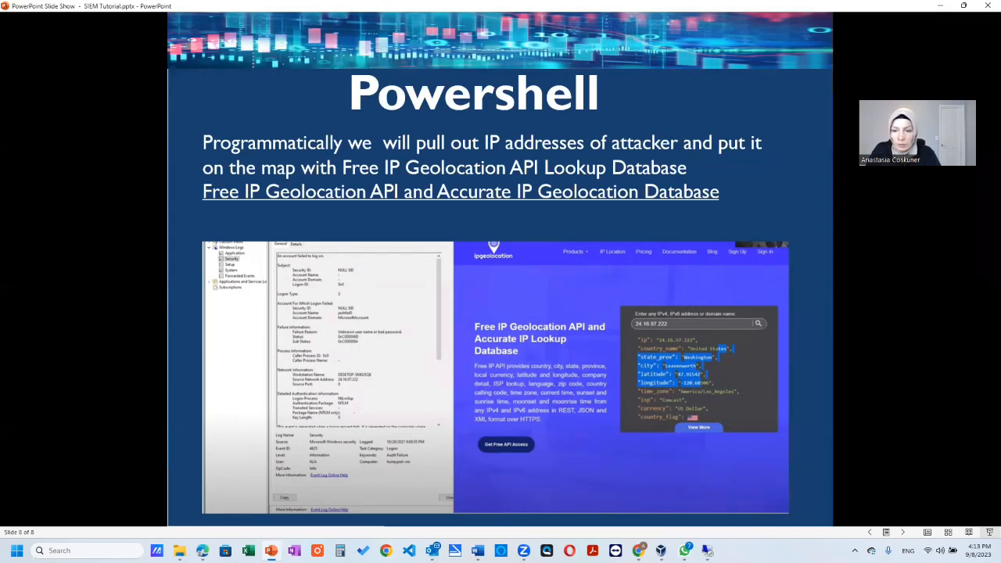
pyautogui.click(708, 551)
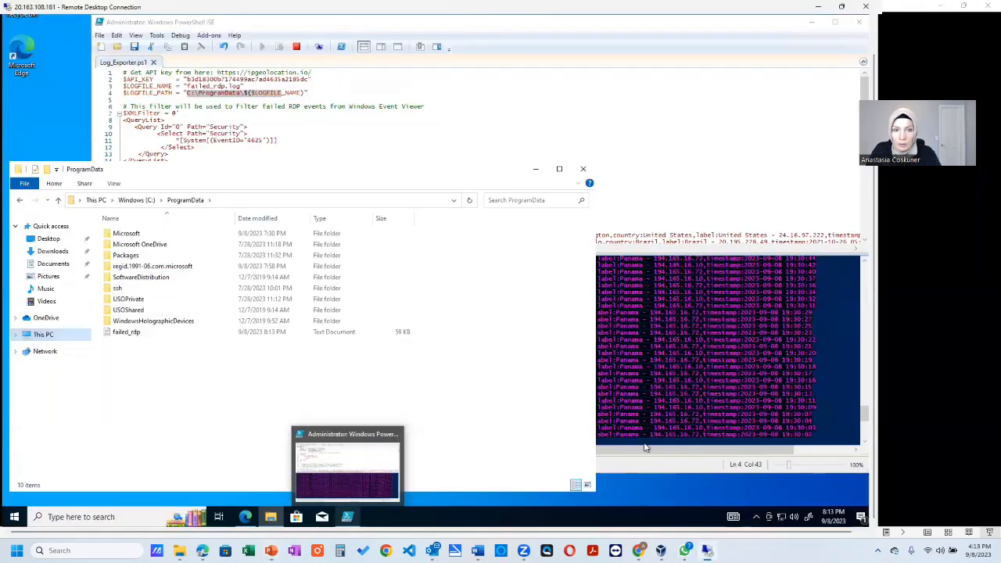
# - Open failed_rdp from the ProgramData folder in Notepad and review its sample and honeypot logon records
pyautogui.click(139, 335)
pyautogui.doubleClick(139, 334)
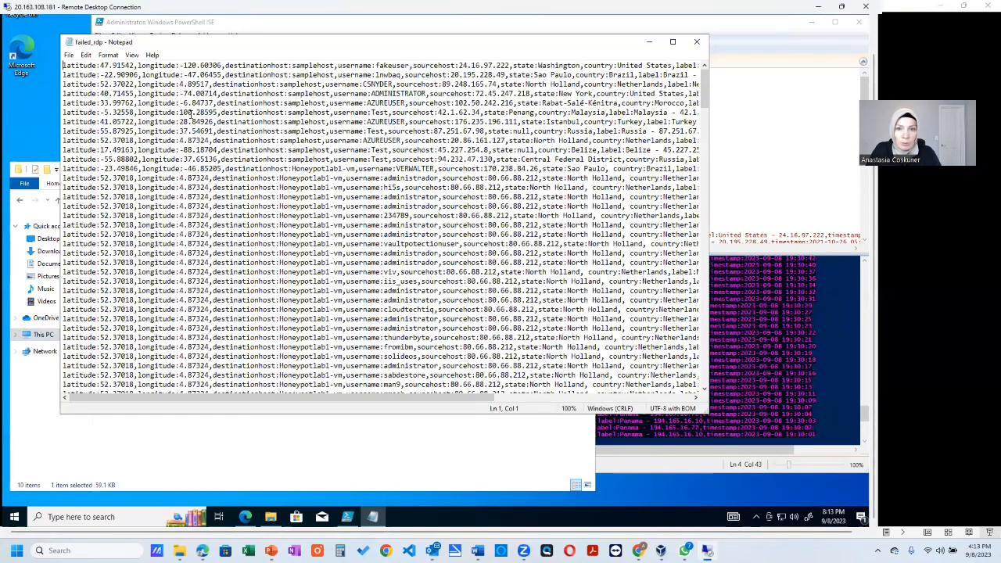
pyautogui.scroll(-12, 417, 272)
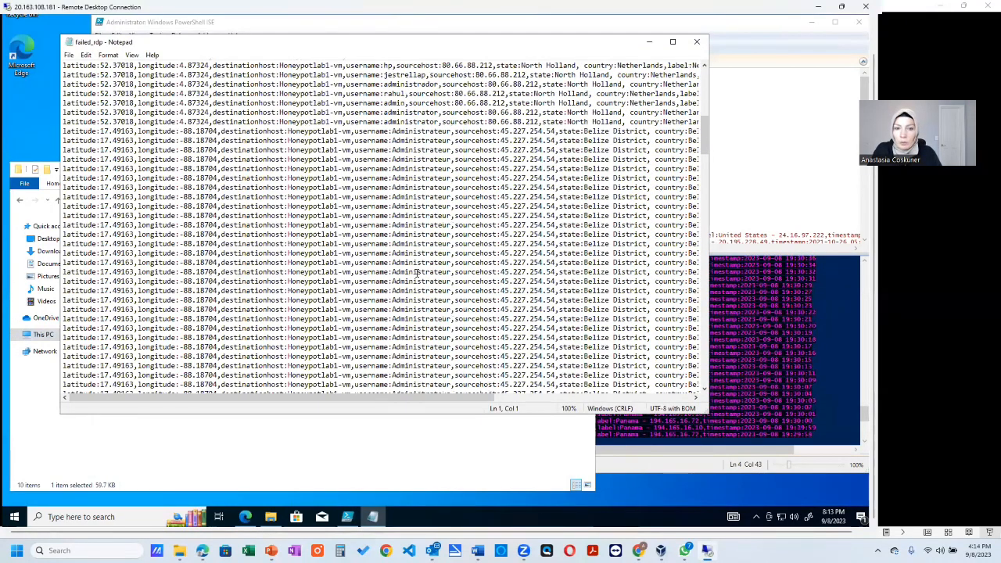
pyautogui.scroll(-15, 417, 272)
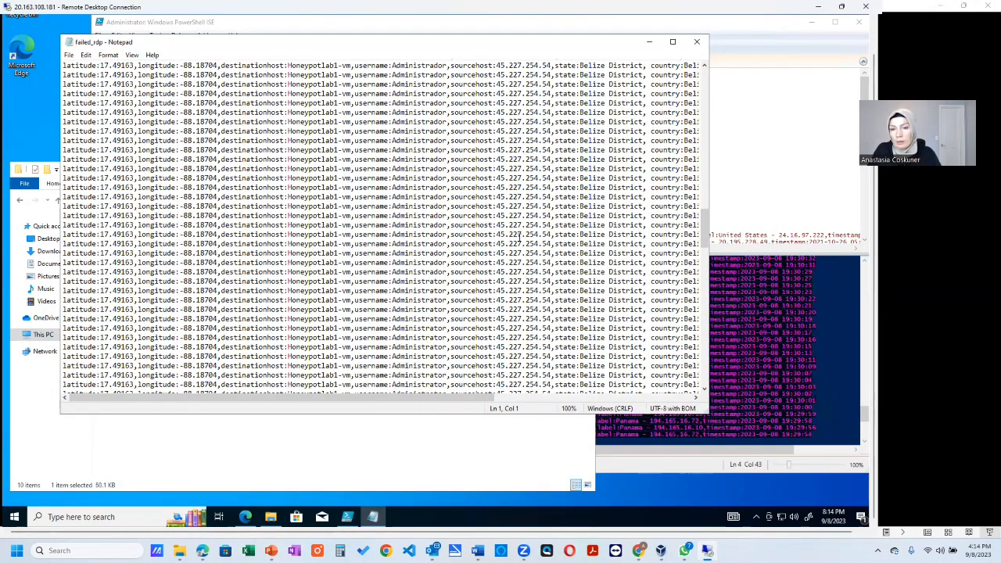
pyautogui.scroll(5, 520, 239)
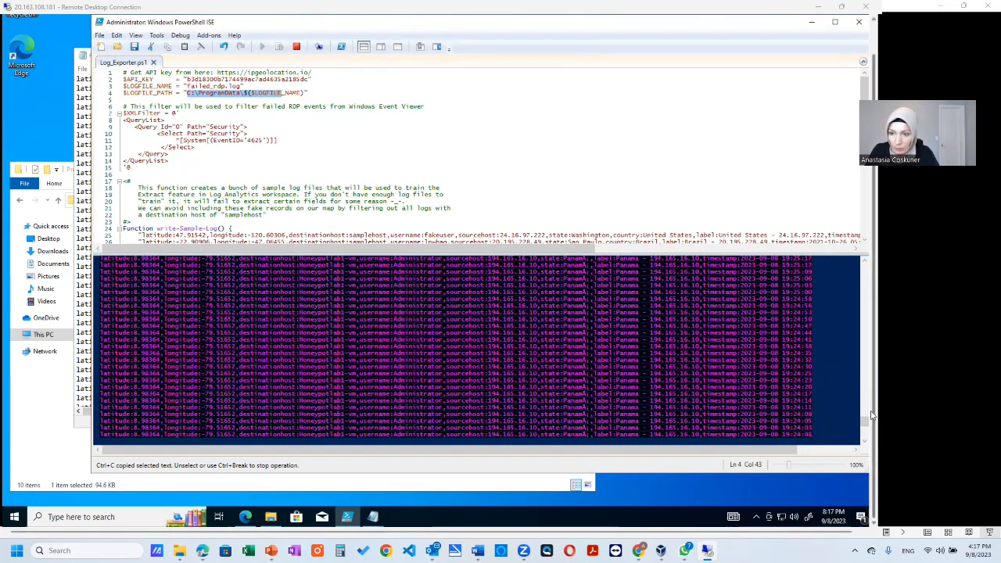
# - Review the failed-logon output in the PowerShell ISE console back to the start of the script run
pyautogui.moveTo(868, 430); pyautogui.dragTo(857, 313)
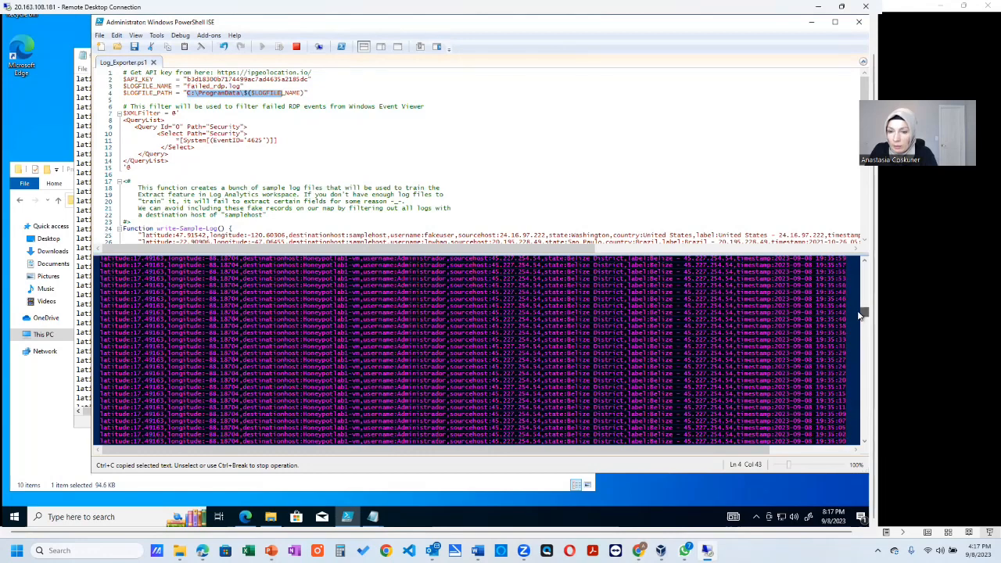
pyautogui.moveTo(859, 314); pyautogui.dragTo(861, 301)
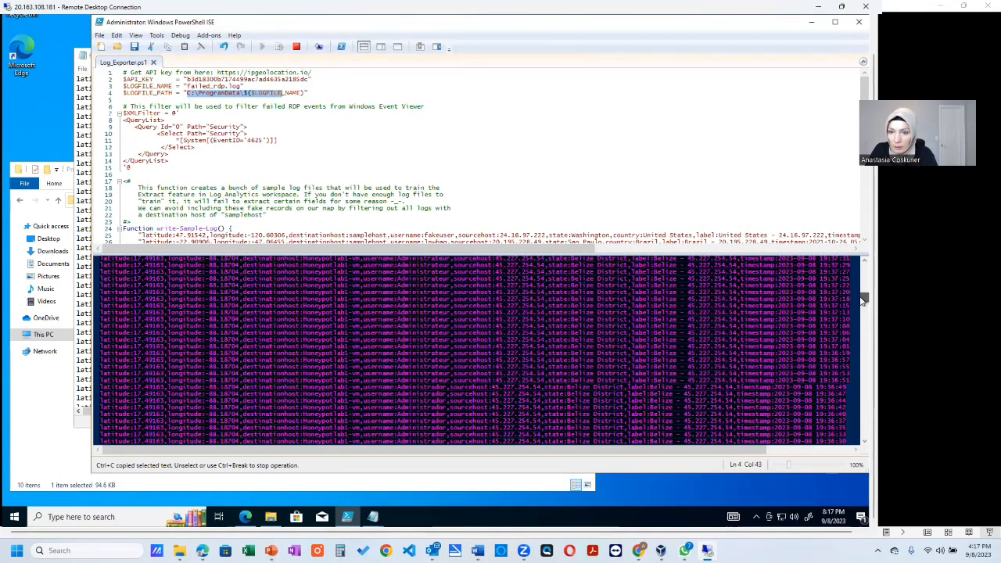
pyautogui.moveTo(861, 301); pyautogui.dragTo(862, 274)
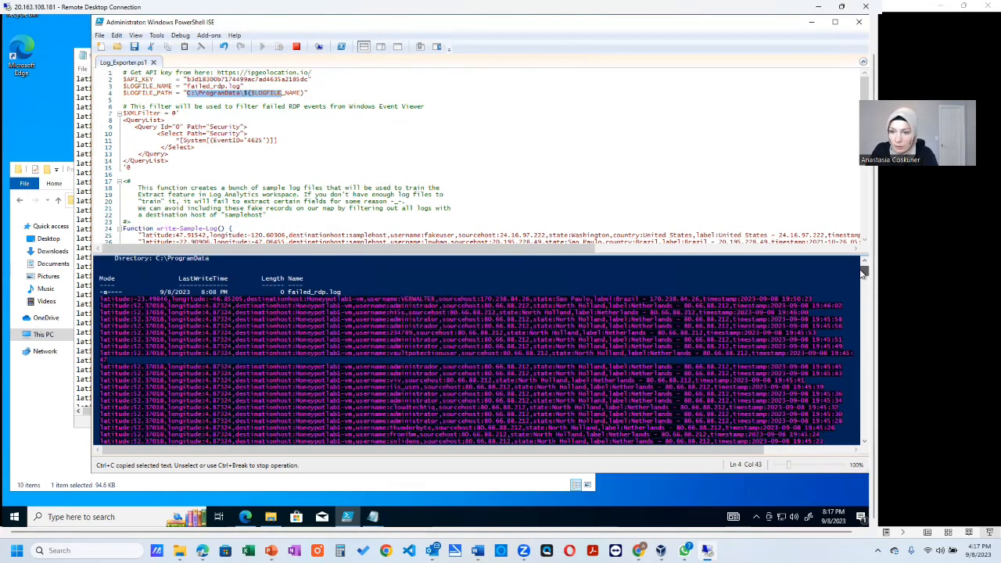
pyautogui.moveTo(863, 273); pyautogui.dragTo(862, 313)
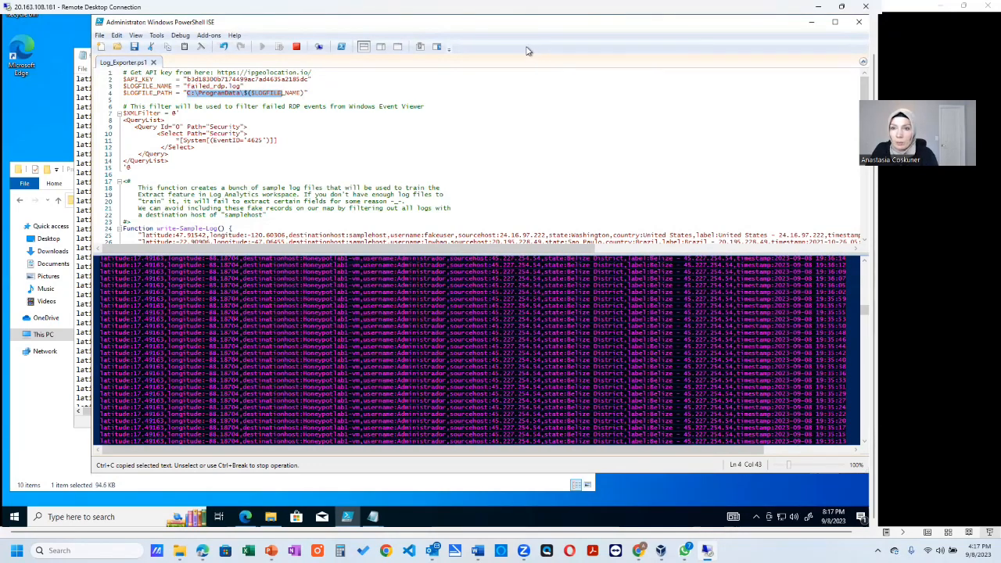
# - Switch to the Azure portal and start a new MMA-based custom log from the tables of the law-honeypot1 workspace
pyautogui.hotkey('alt', 'Tab')
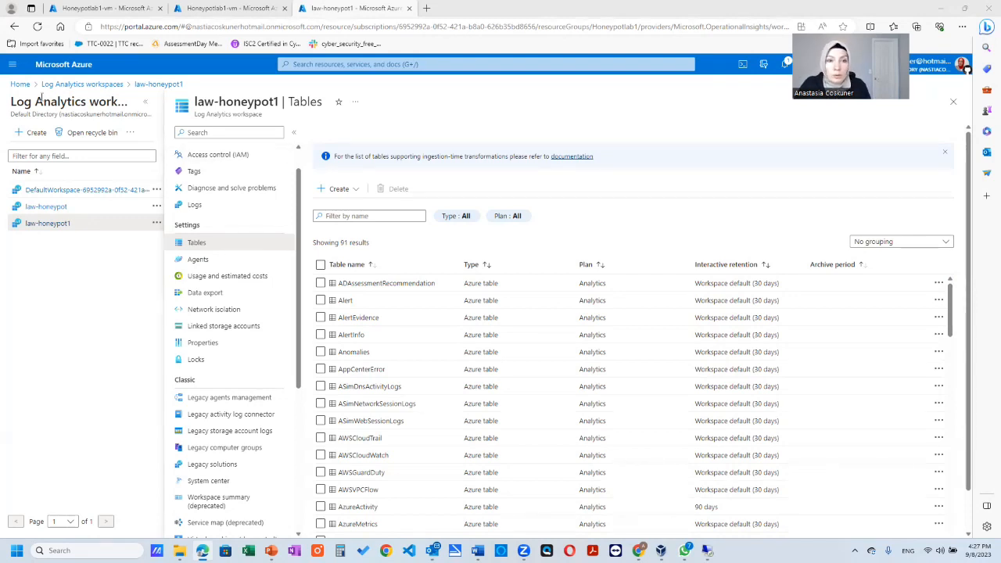
pyautogui.click(351, 64)
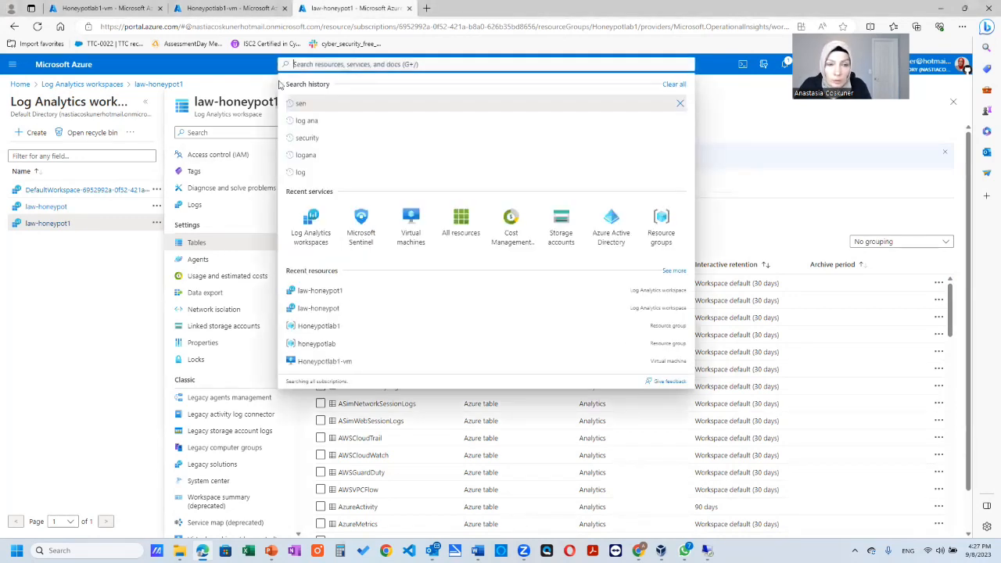
pyautogui.click(57, 296)
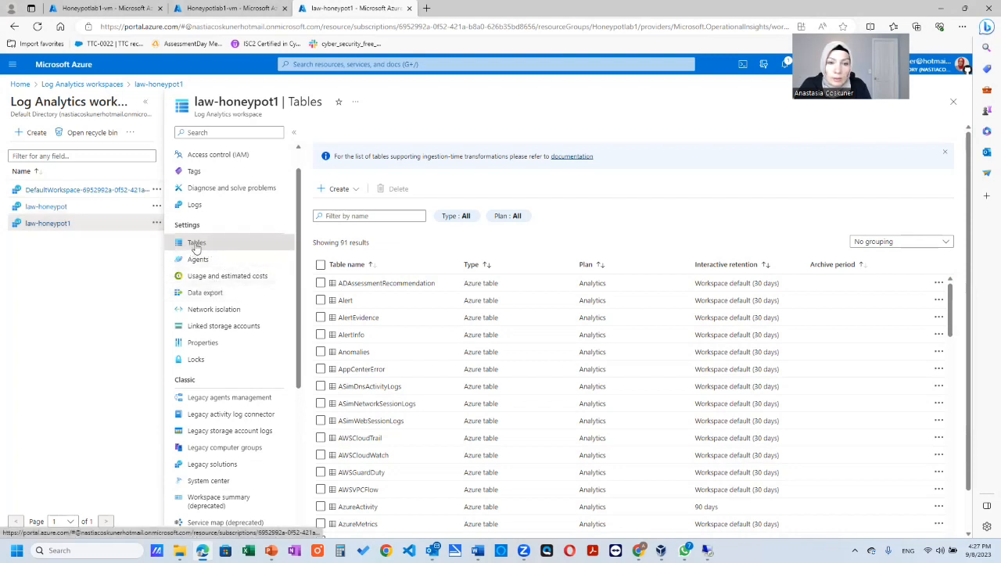
pyautogui.click(357, 190)
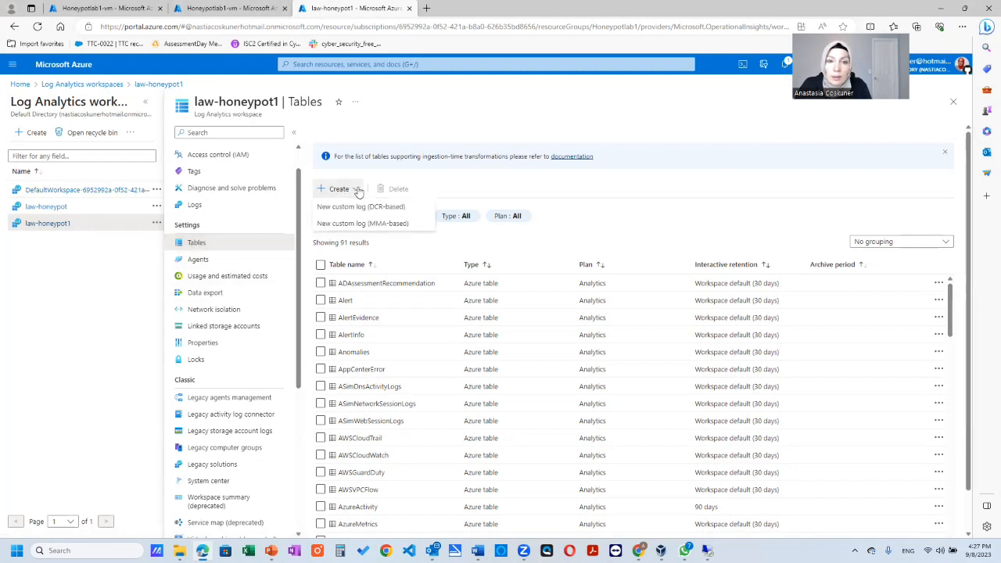
pyautogui.click(385, 226)
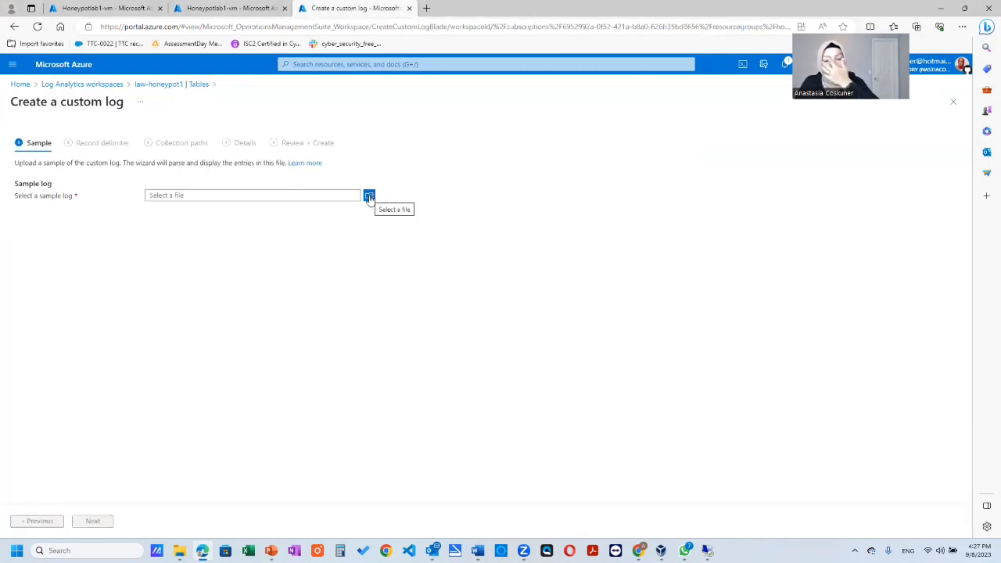
# - Provide the failed RDP records from the remote machine as the sample log and accept New line as the record delimiter
pyautogui.click(369, 196)
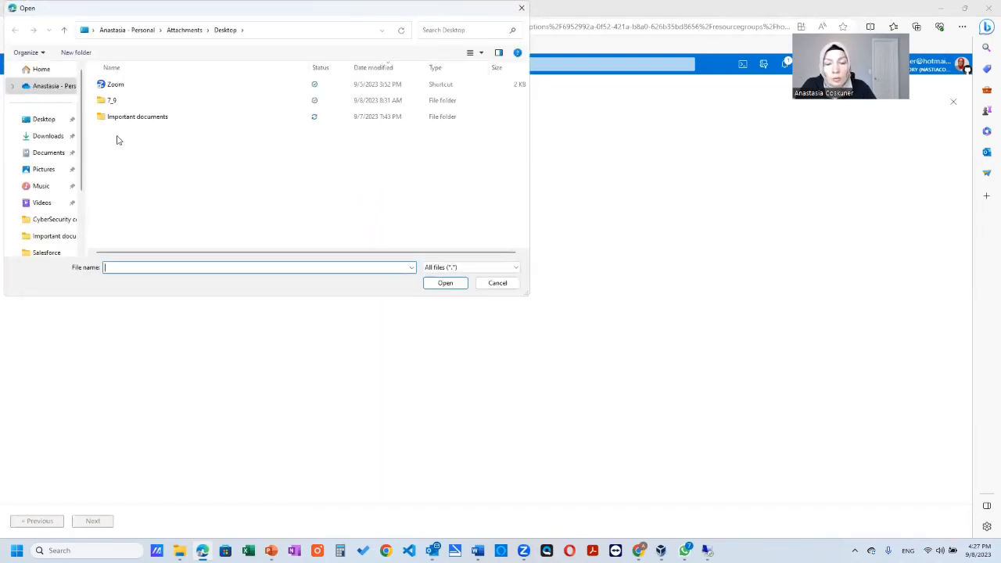
pyautogui.moveTo(706, 550)
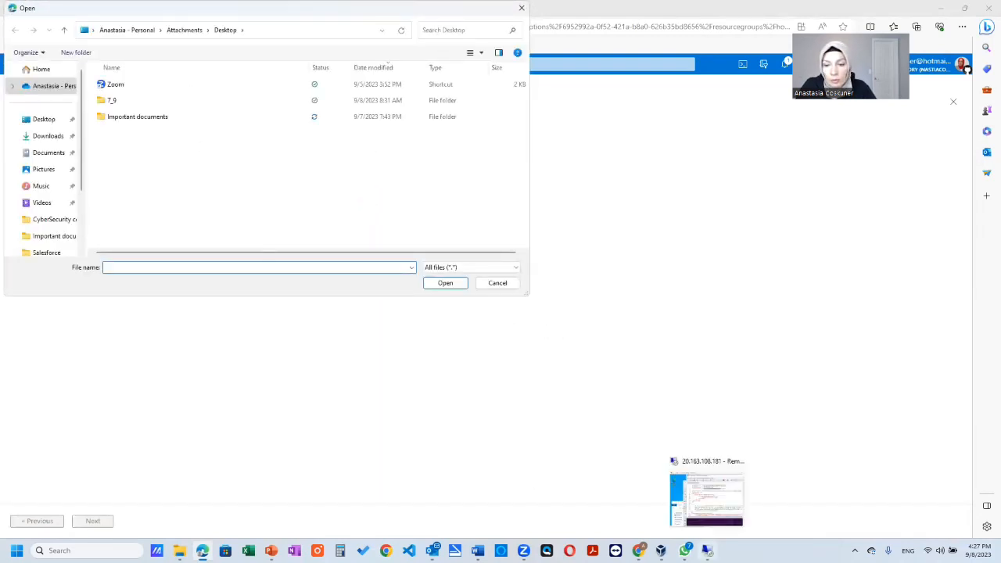
pyautogui.click(720, 522)
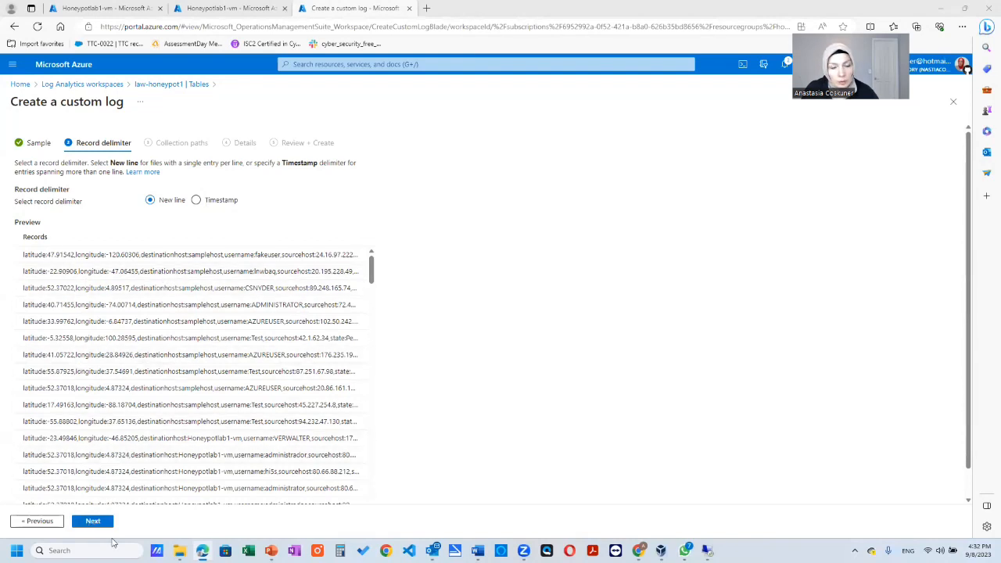
pyautogui.click(93, 522)
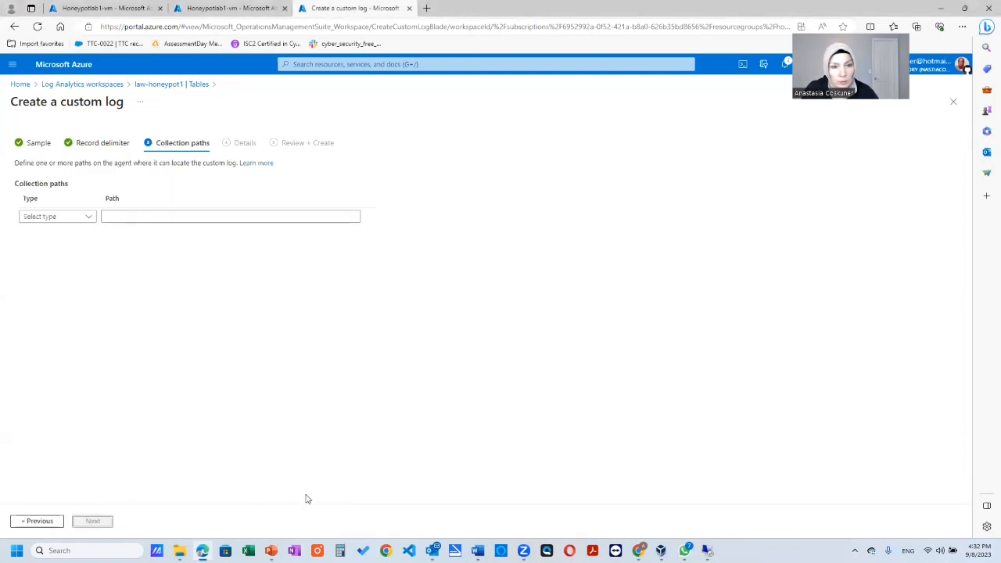
# - Look up the folder path of failed_rdp.log in its file properties on the remote desktop for the custom log's collection path
pyautogui.click(124, 216)
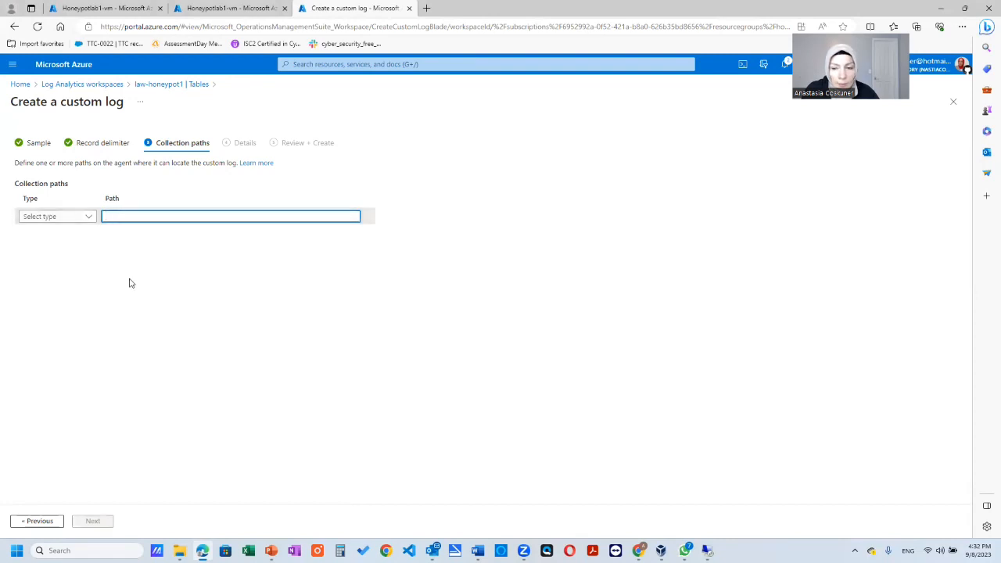
pyautogui.moveTo(706, 550)
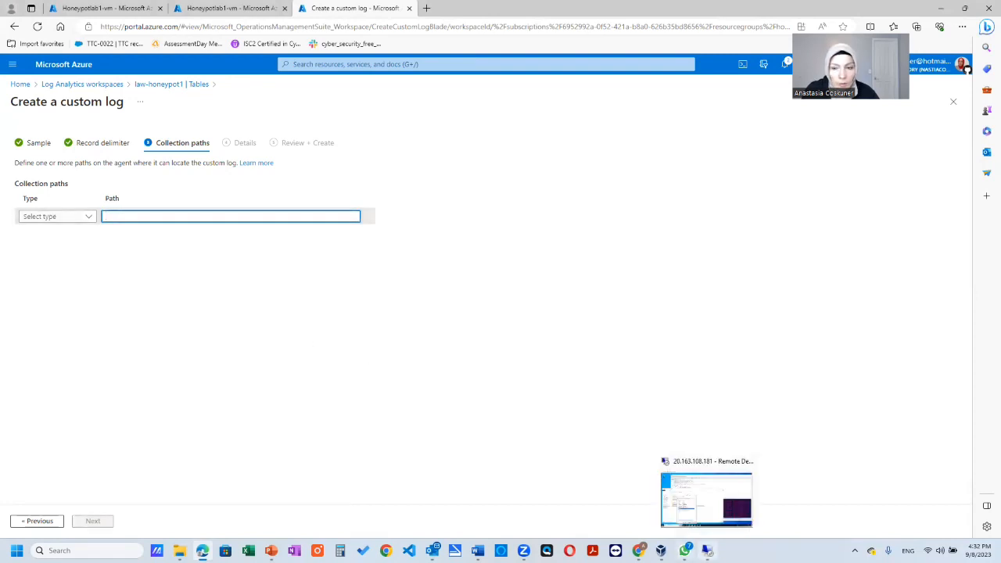
pyautogui.click(708, 505)
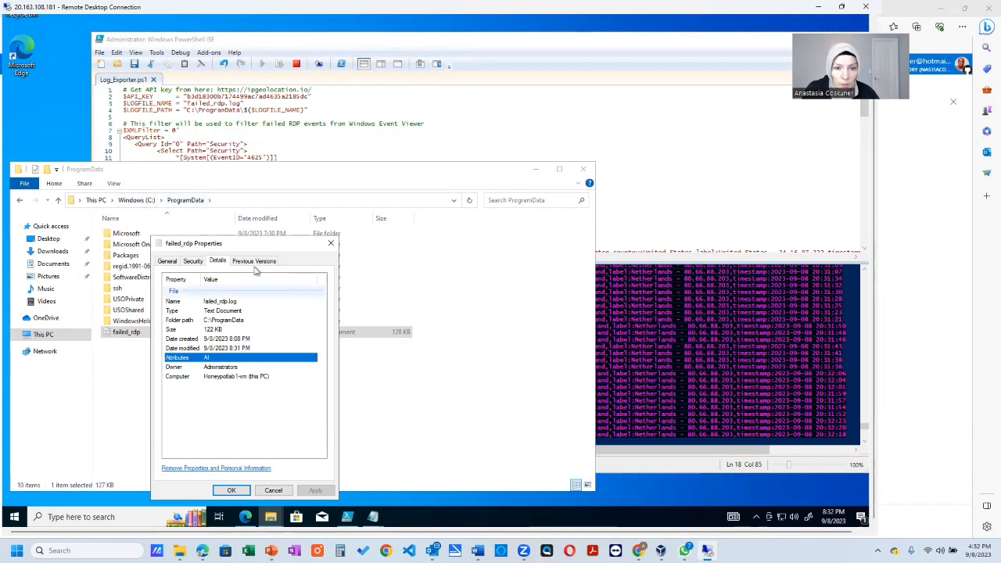
pyautogui.moveTo(258, 244); pyautogui.dragTo(437, 221)
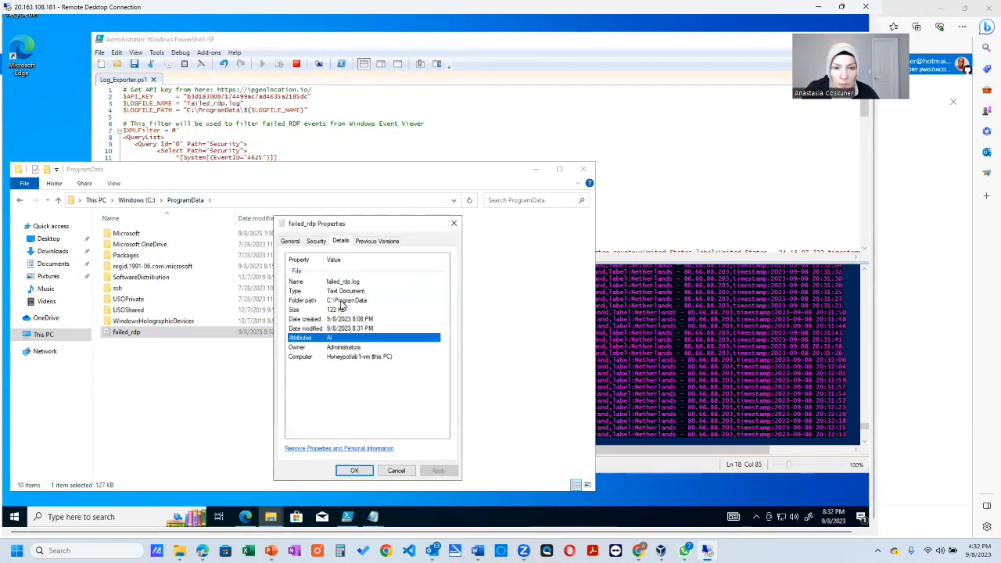
pyautogui.click(367, 301)
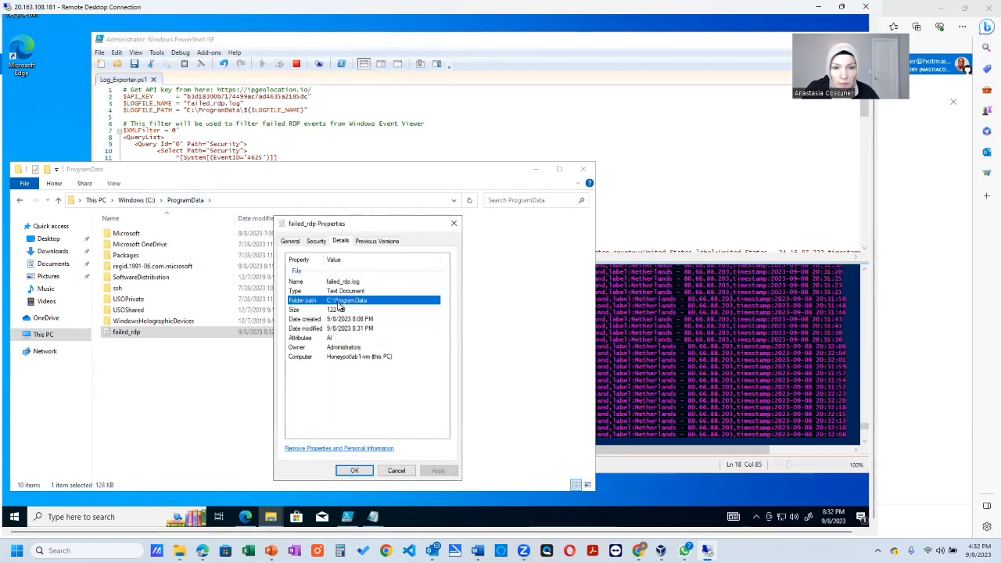
# - Set the custom log's collection path to C:\ProgramData\faild_rdp.log with type Windows, taking the folder path from File Explorer on the remote machine
pyautogui.click(454, 224)
pyautogui.click(208, 200)
pyautogui.hotkey('ctrl', 'c')
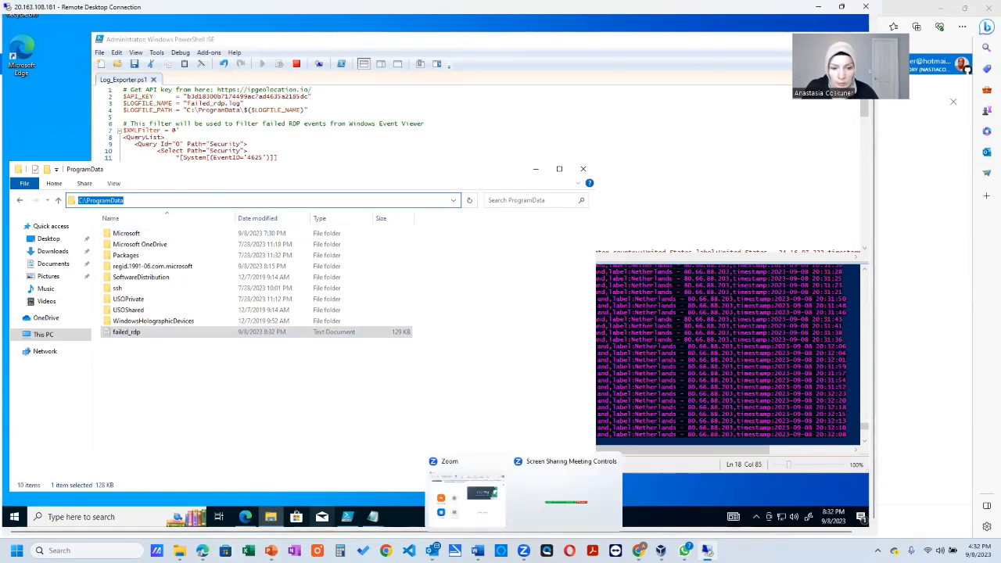
pyautogui.click(202, 549)
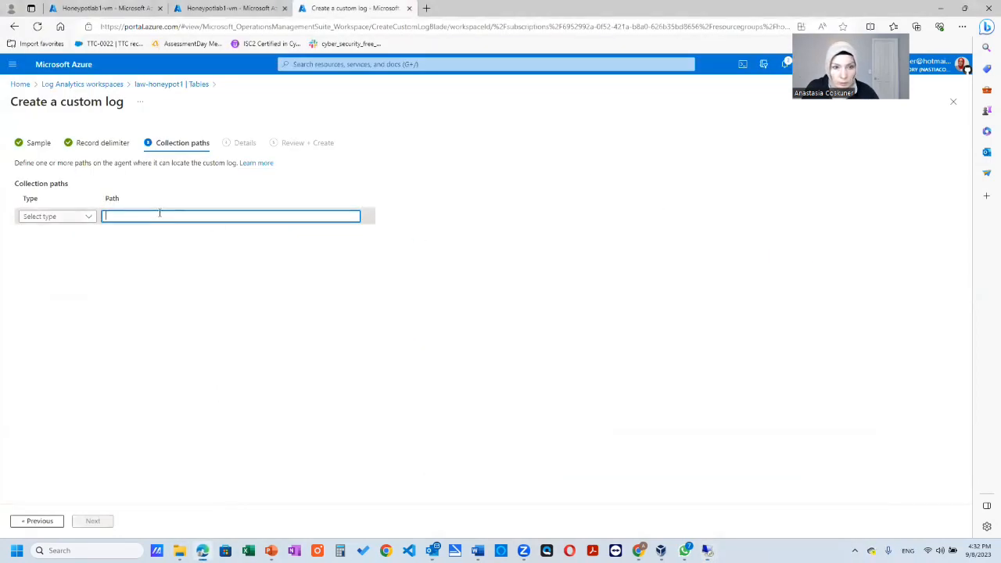
pyautogui.hotkey('ctrl', 'v')
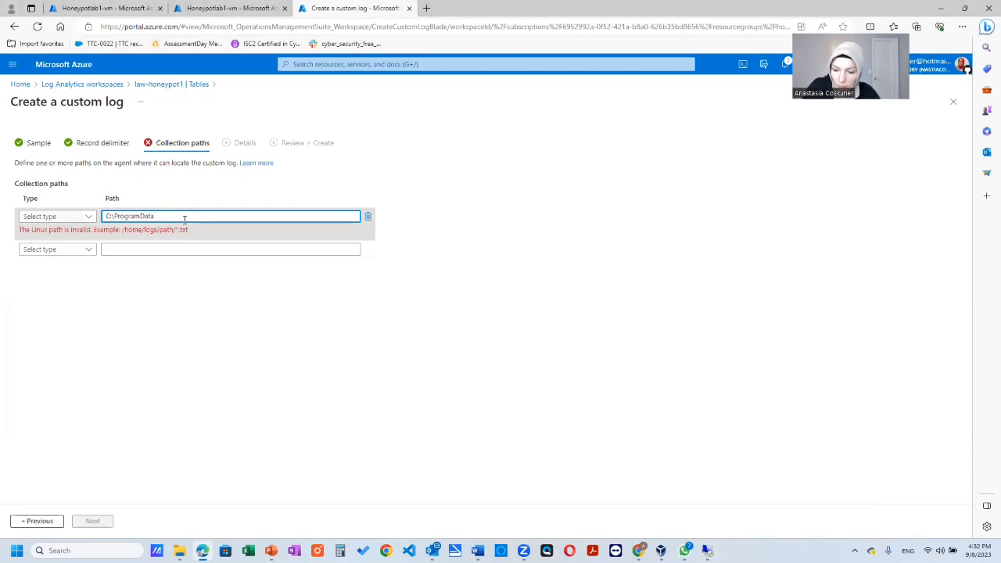
pyautogui.write('\\faild_rd')
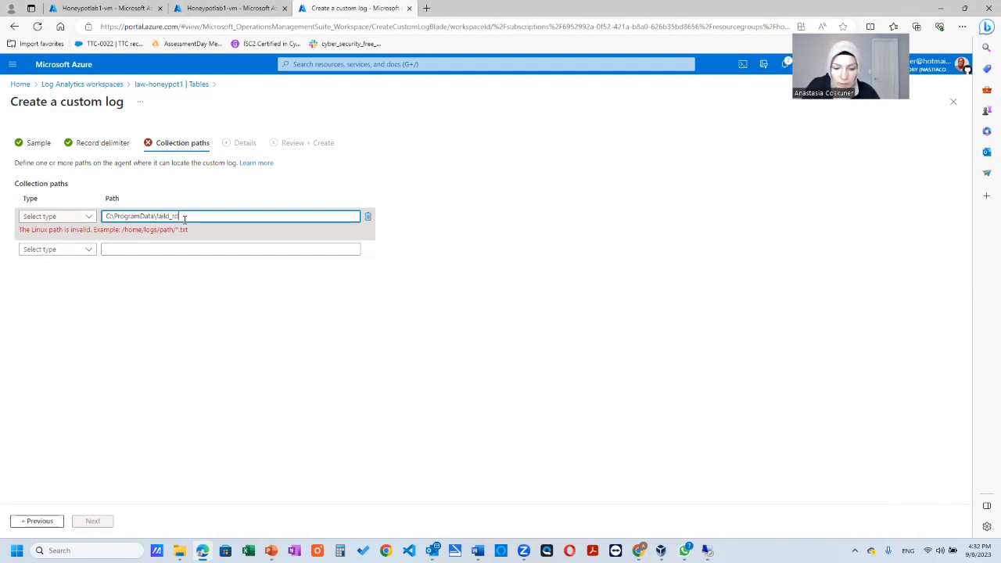
pyautogui.write('p.log')
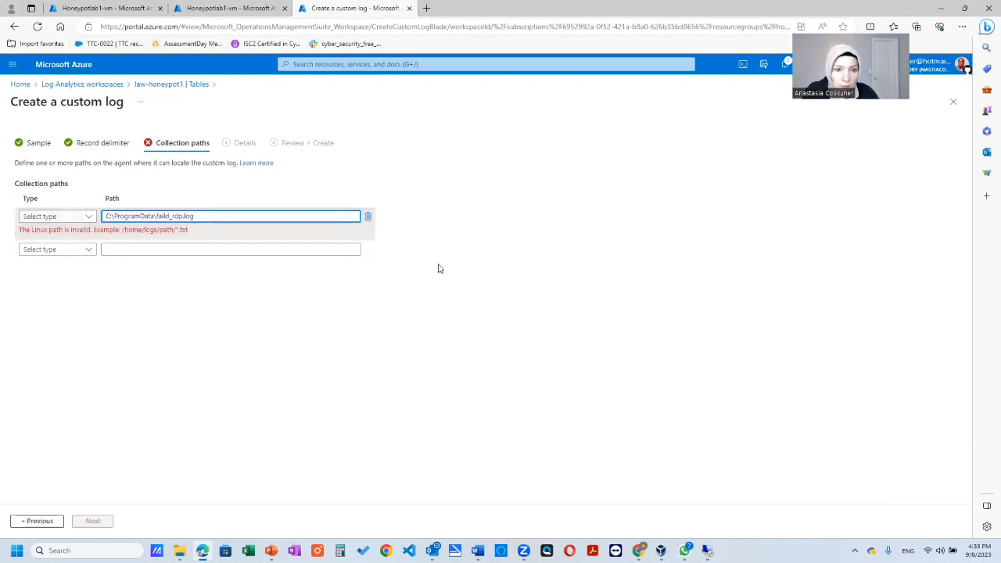
pyautogui.click(476, 273)
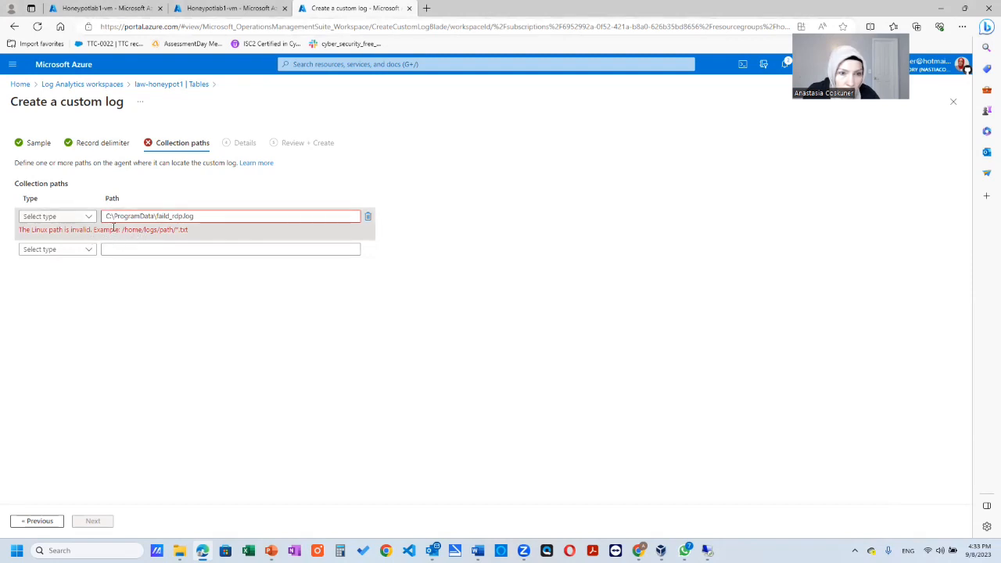
pyautogui.click(89, 216)
pyautogui.click(81, 230)
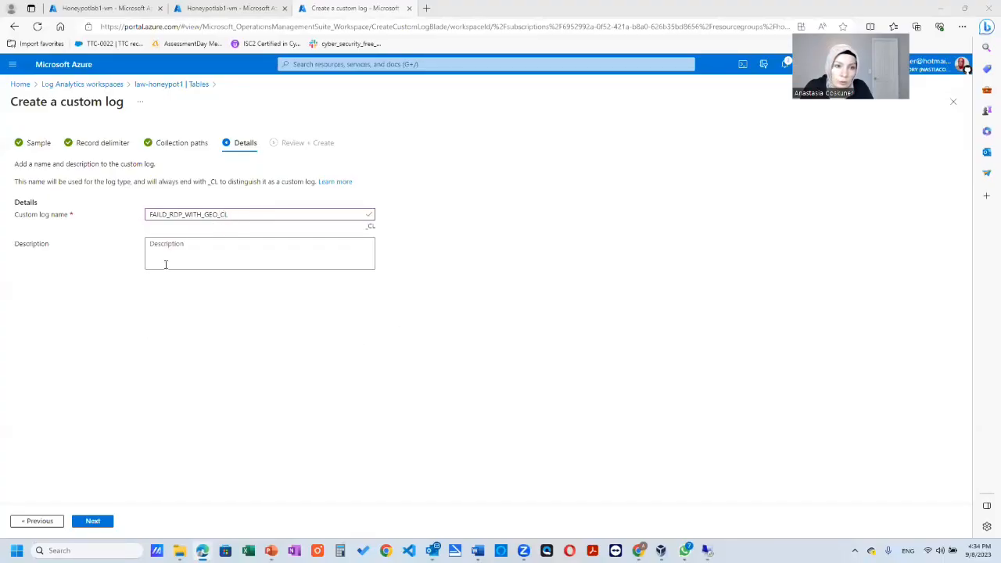
# - Name the custom log FAILD_RDP_WITH_GEO_CL, leave the description empty and create it
pyautogui.click(105, 522)
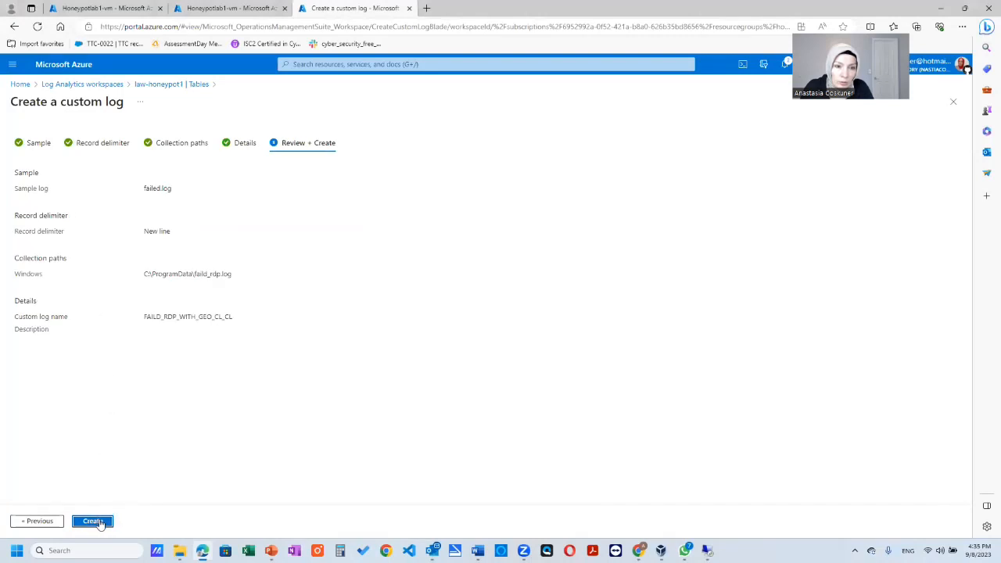
pyautogui.click(93, 521)
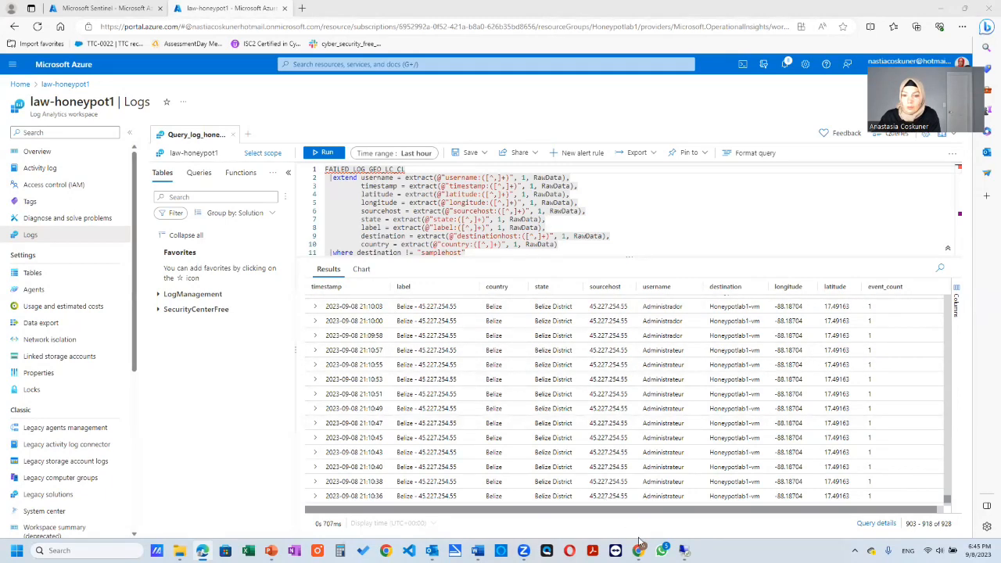
# - Open failed_rdp on the remote desktop and examine the latitude, country, state, source host and username fields of its records
pyautogui.click(684, 550)
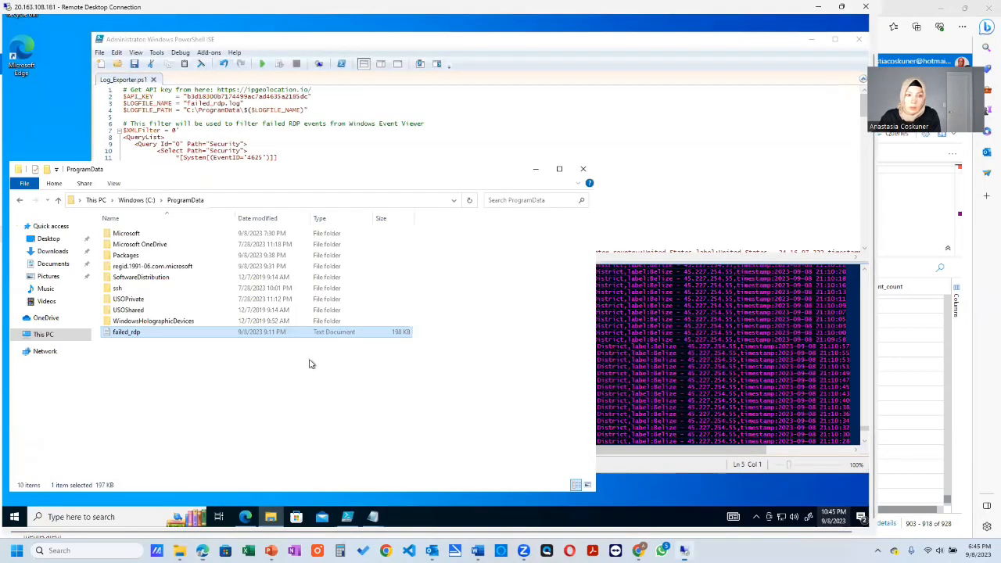
pyautogui.doubleClick(165, 335)
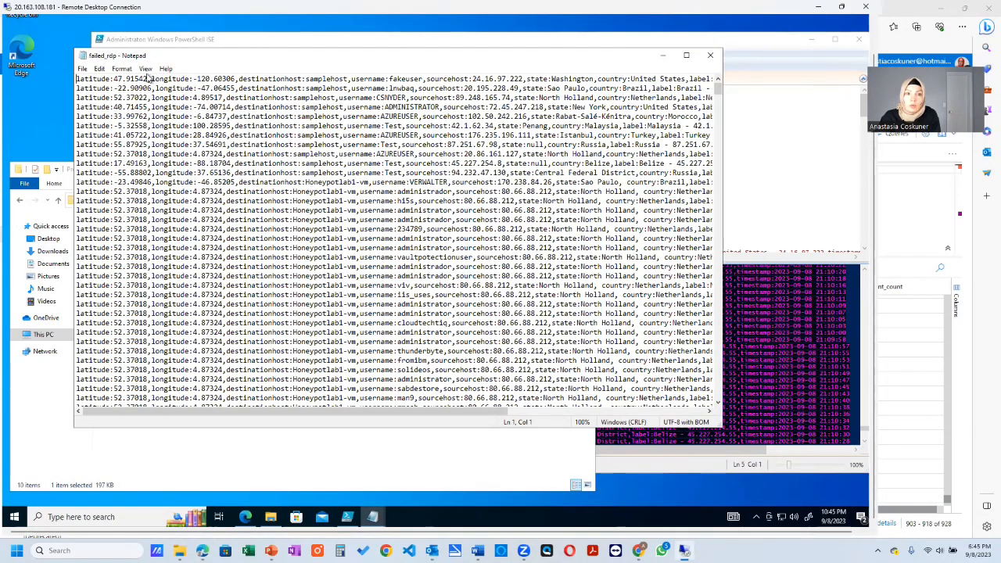
pyautogui.moveTo(115, 79); pyautogui.dragTo(134, 79)
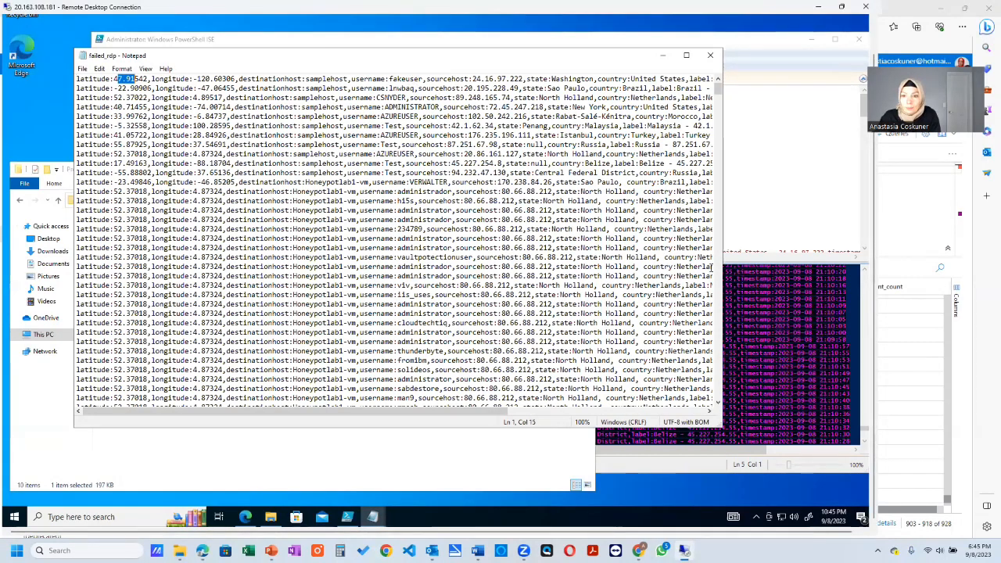
pyautogui.moveTo(724, 341); pyautogui.dragTo(830, 341)
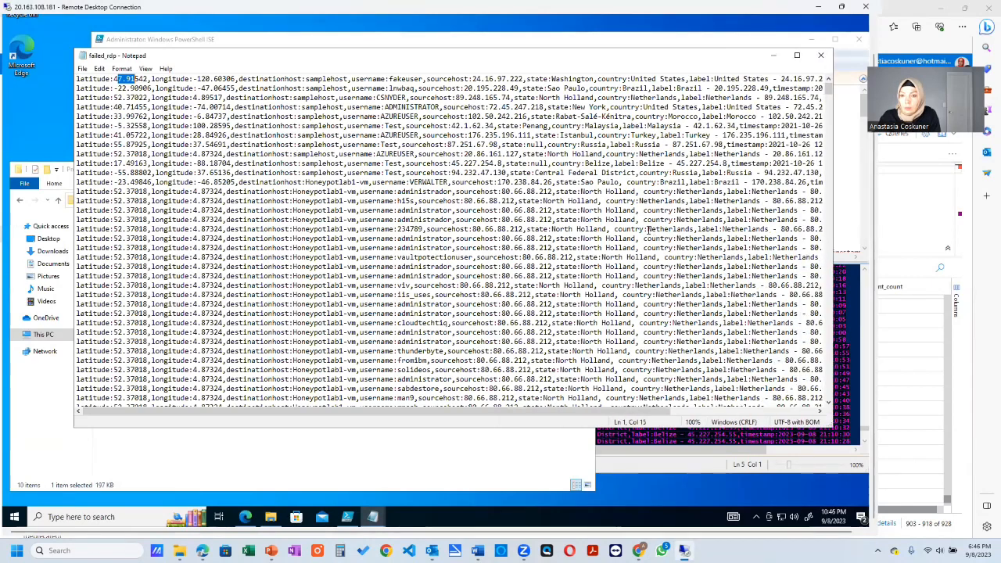
pyautogui.moveTo(650, 230); pyautogui.dragTo(677, 230)
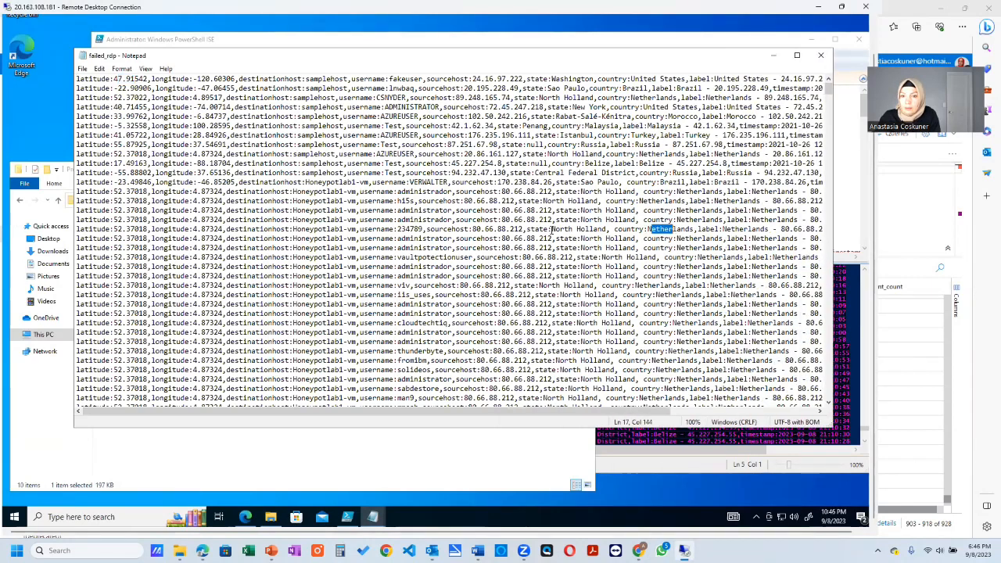
pyautogui.moveTo(551, 229); pyautogui.dragTo(603, 229)
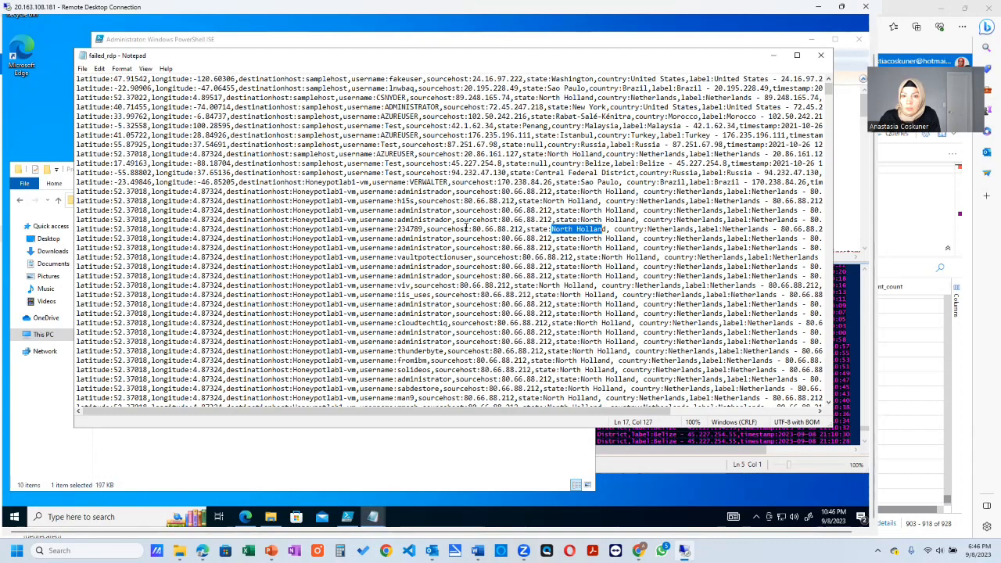
pyautogui.moveTo(469, 229); pyautogui.dragTo(510, 229)
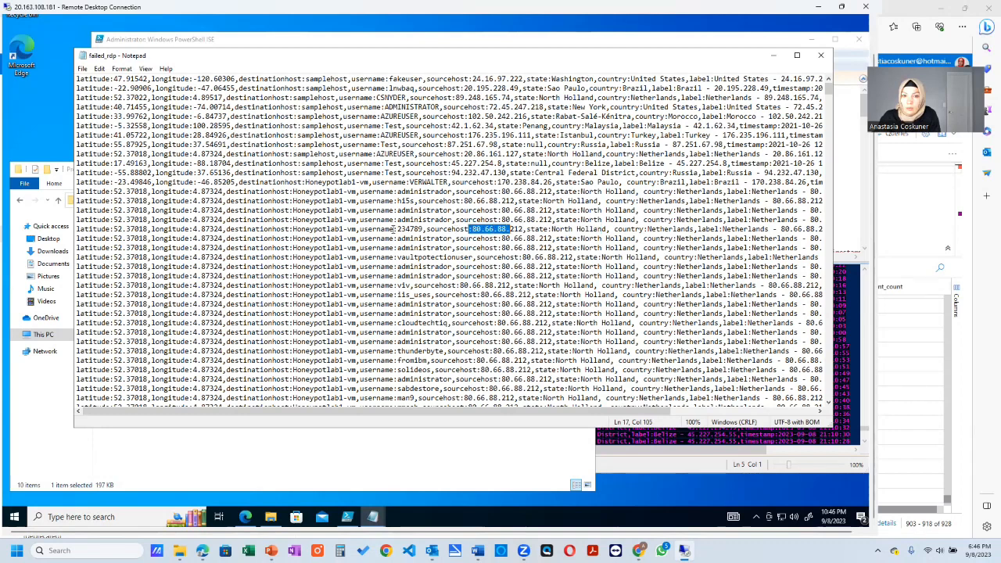
pyautogui.moveTo(402, 229); pyautogui.dragTo(432, 230)
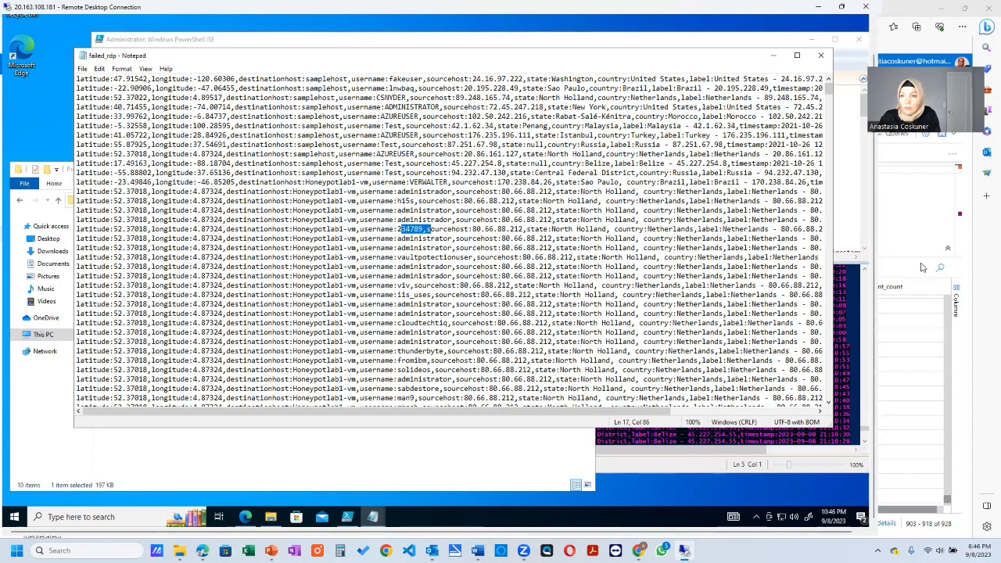
# - Switch back to the law-honeypot1 logs in the Azure portal and examine the FAILED_LOG_GEO_LC_CL query with its extracted fields and results
pyautogui.click(966, 275)
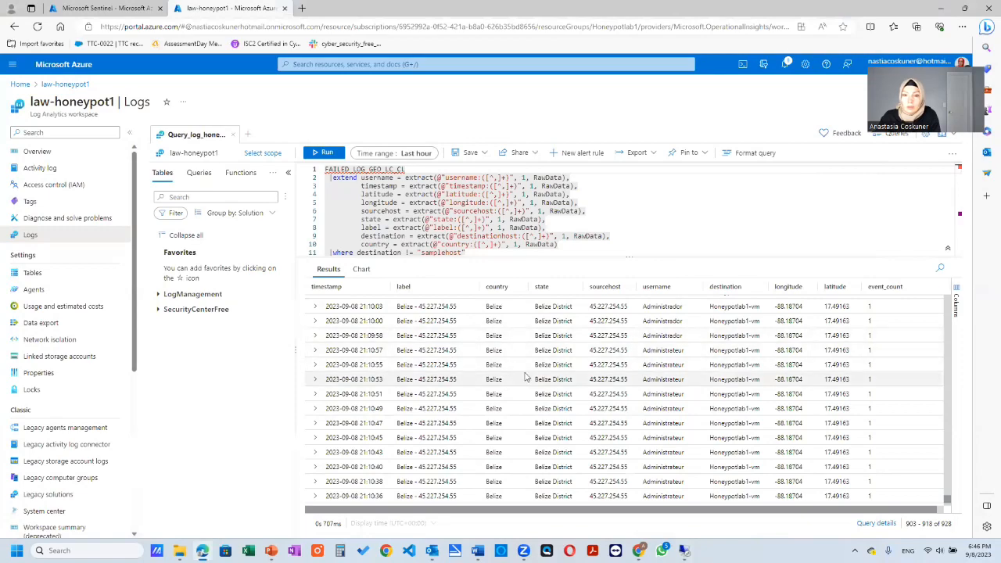
pyautogui.scroll(6, 525, 377)
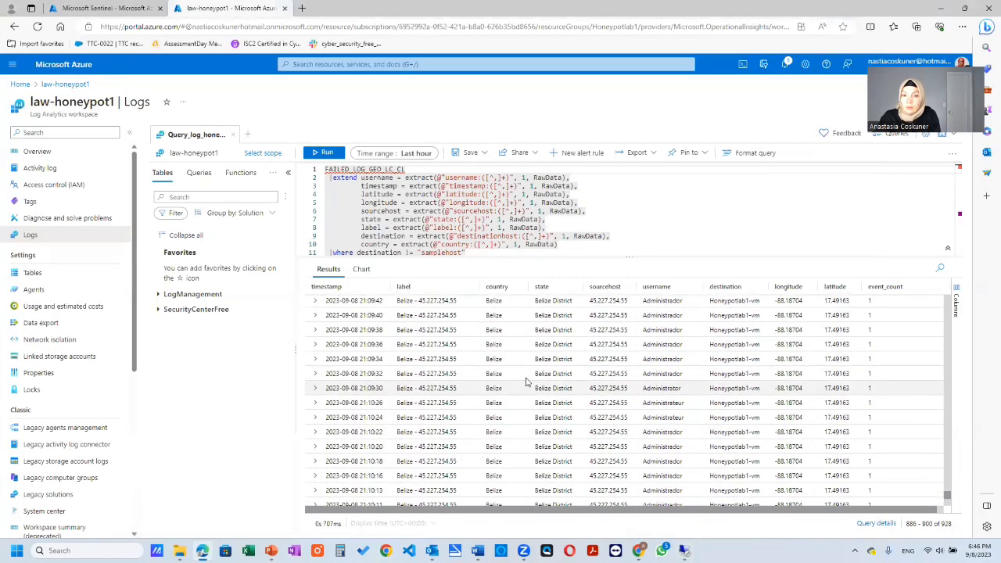
pyautogui.scroll(12, 525, 382)
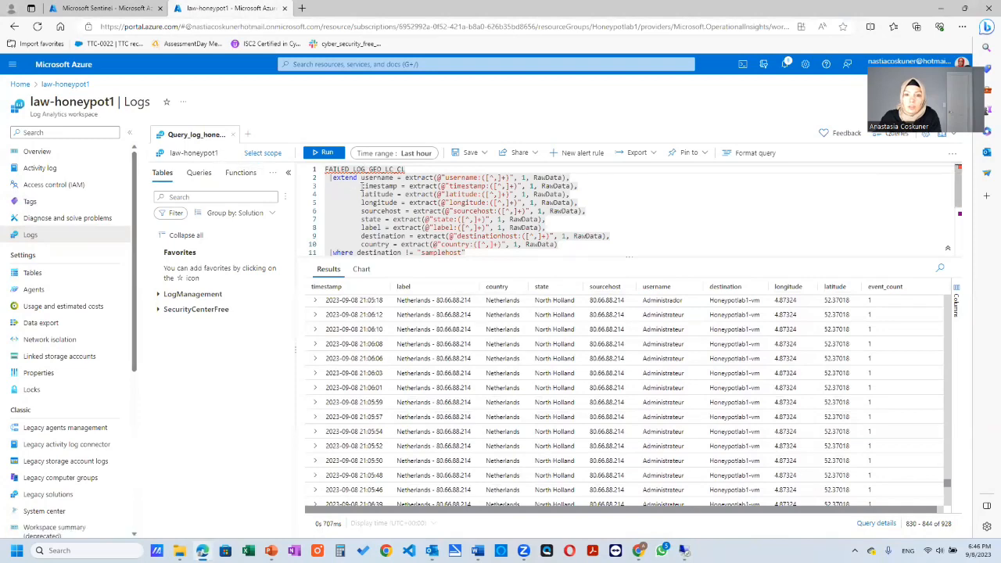
pyautogui.moveTo(327, 170); pyautogui.dragTo(407, 172)
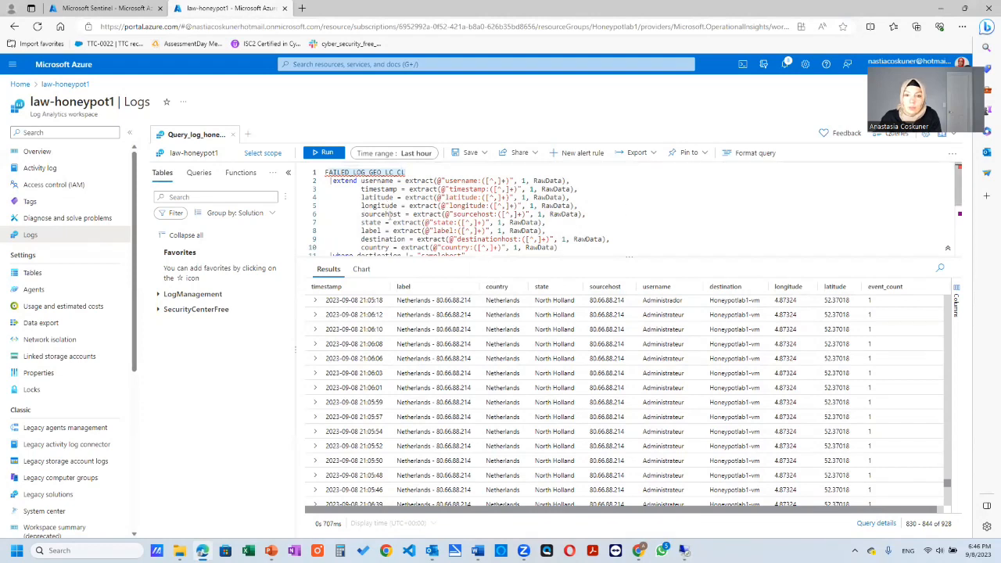
pyautogui.moveTo(360, 182); pyautogui.dragTo(370, 187)
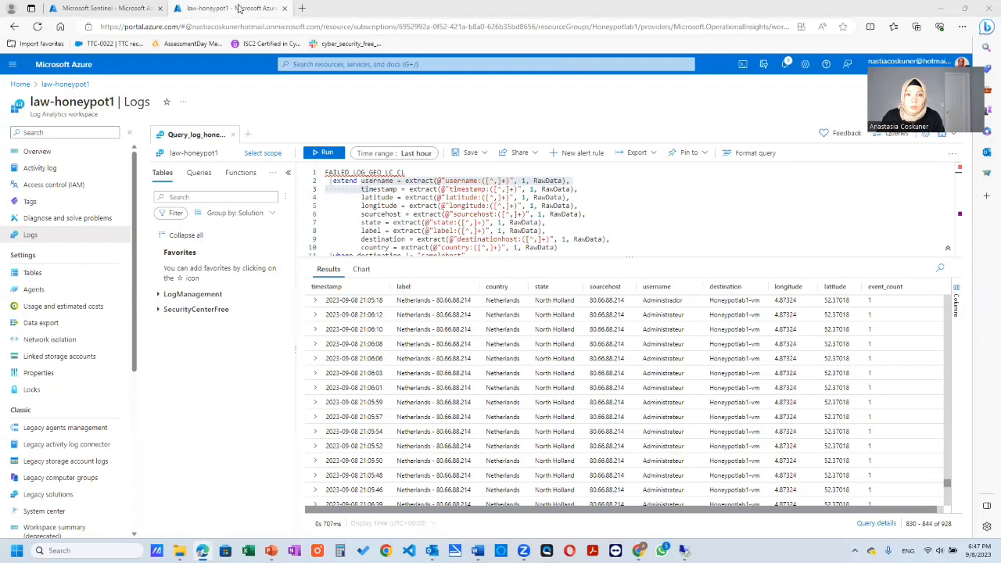
# - Go to the Microsoft Sentinel overview of law-honeypot1 and turn off the new overview to review events and alerts over time
pyautogui.click(129, 9)
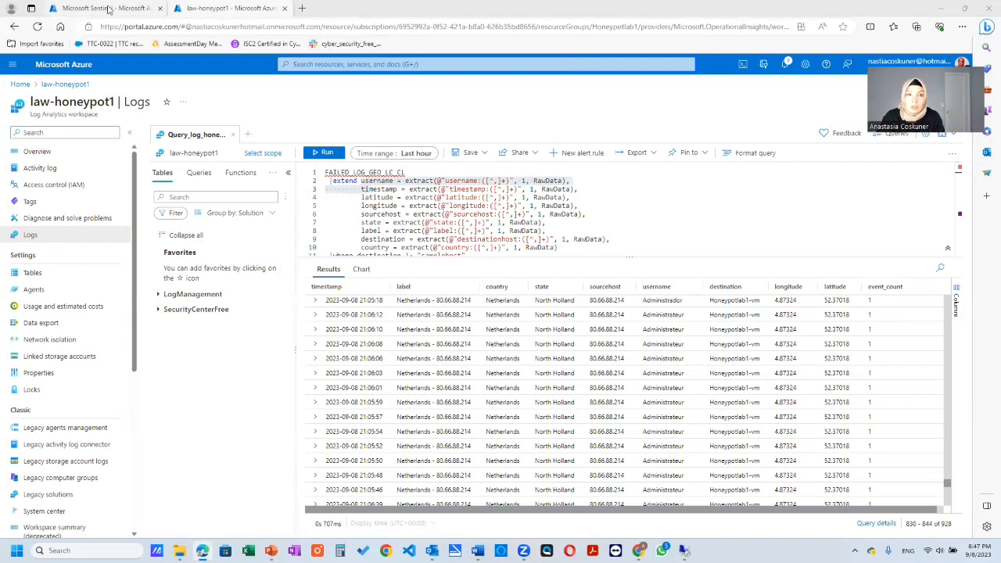
pyautogui.click(359, 65)
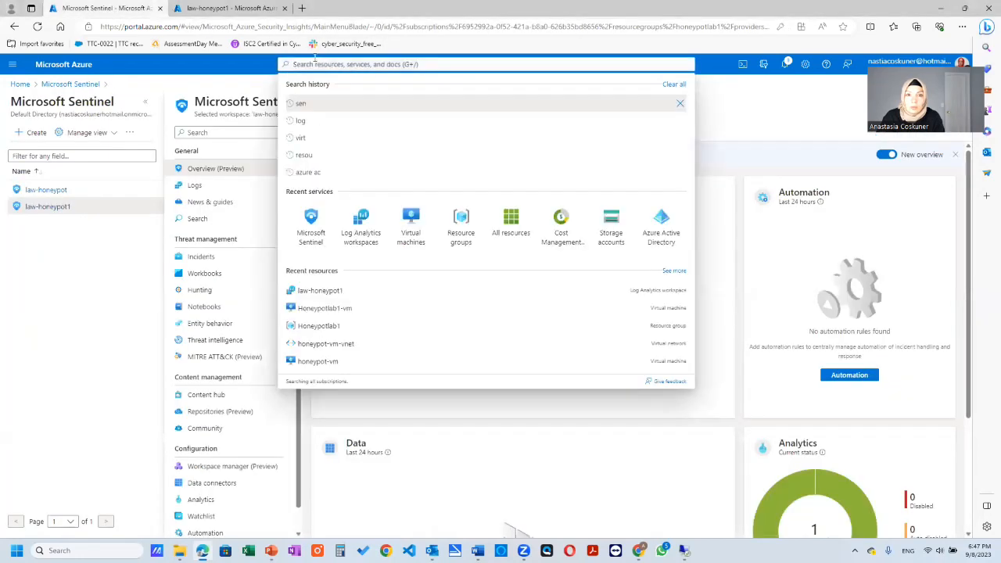
pyautogui.click(89, 290)
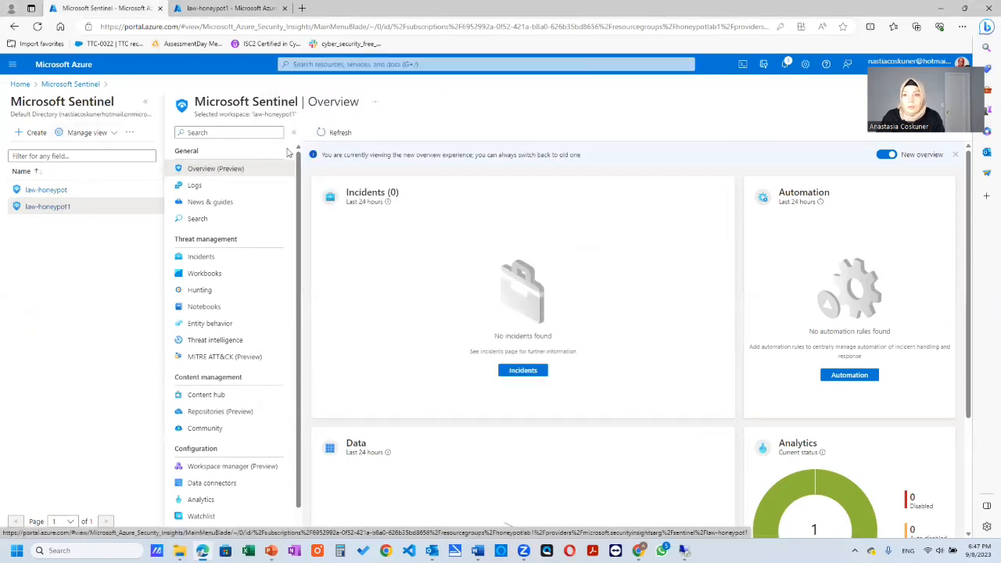
pyautogui.scroll(-3, 628, 313)
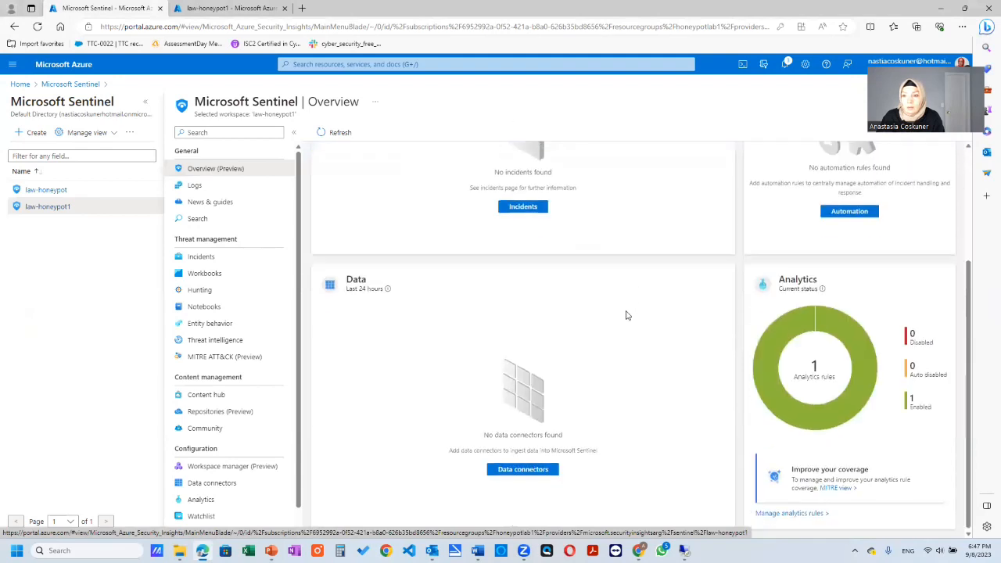
pyautogui.scroll(3, 628, 312)
pyautogui.scroll(-3, 628, 312)
pyautogui.scroll(2, 724, 290)
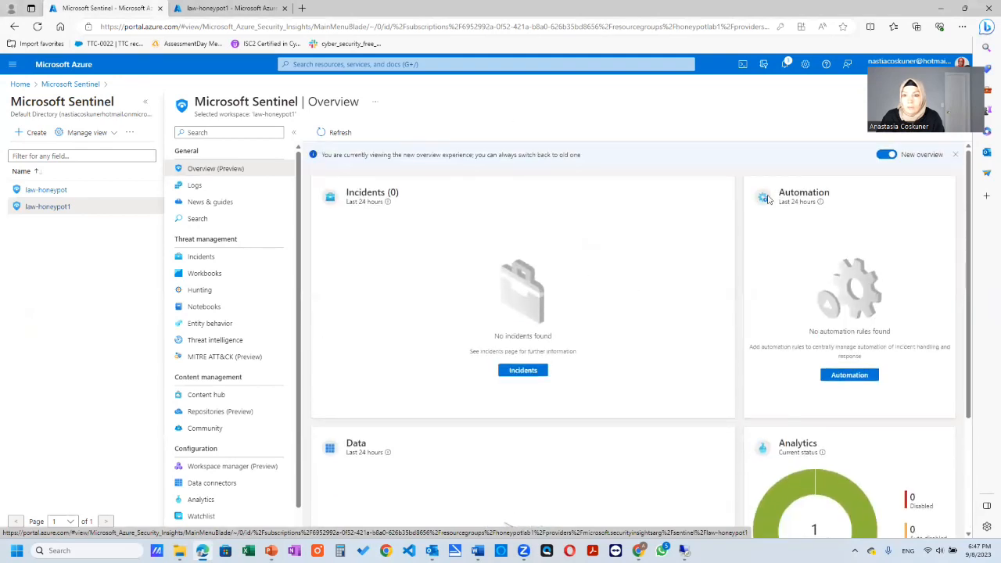
pyautogui.click(888, 156)
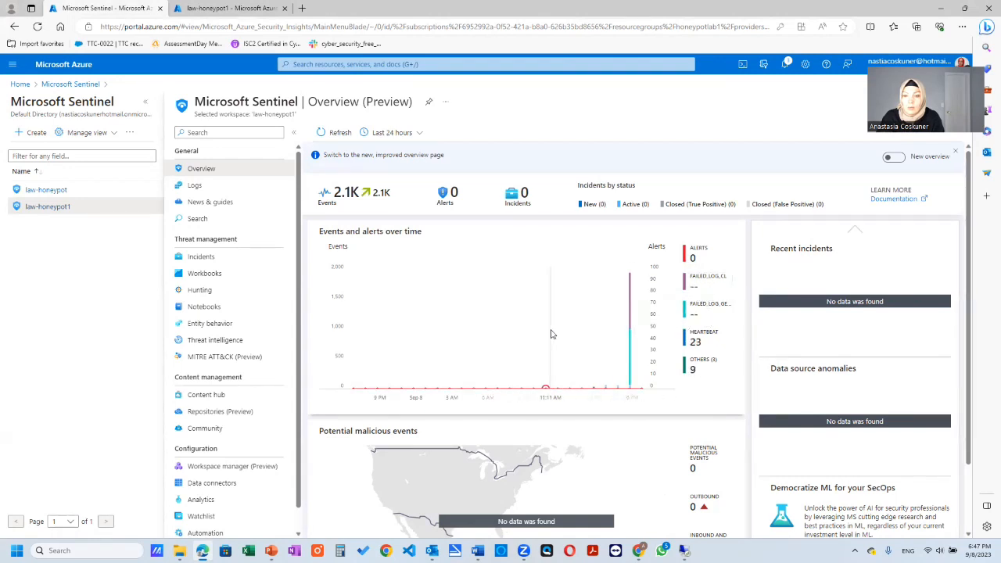
pyautogui.scroll(-2, 587, 333)
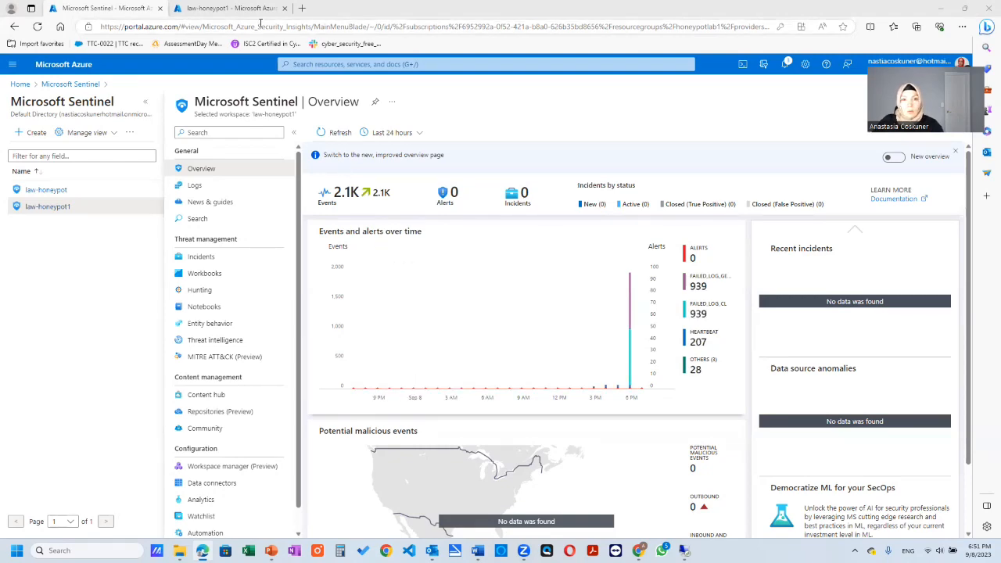
# - Return to the law-honeypot1 logs and select the whole FAILED_LOG_GEO_LC_CL query for reuse
pyautogui.click(228, 8)
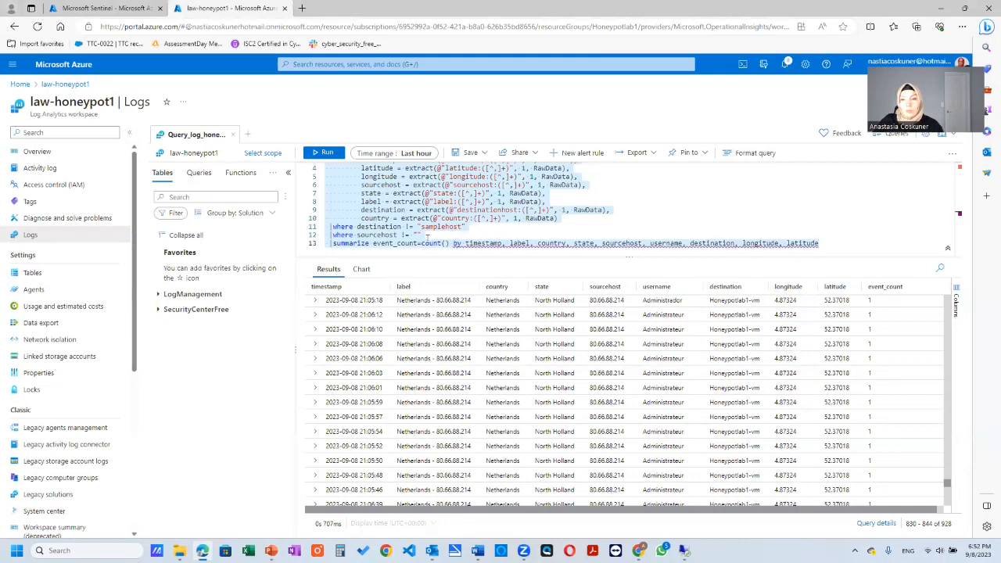
pyautogui.scroll(1, 555, 231)
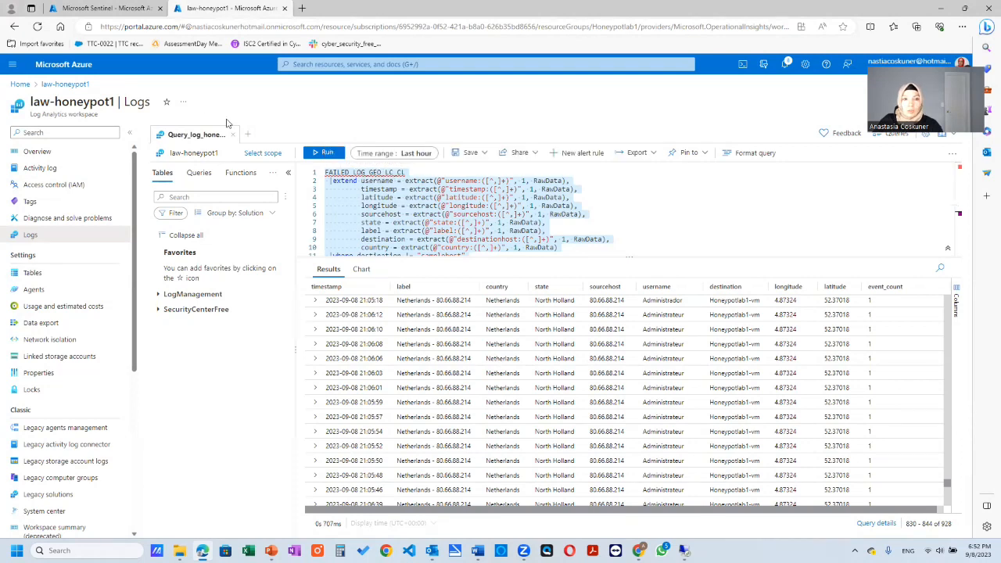
# - Add a new workbook to the law-honeypot1 workspace in Microsoft Sentinel
pyautogui.click(96, 9)
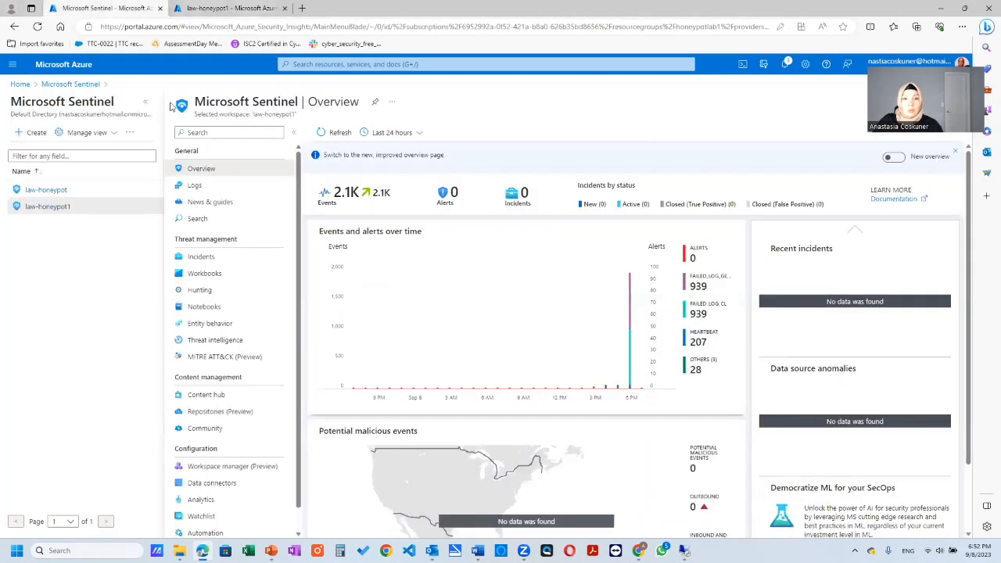
pyautogui.click(263, 272)
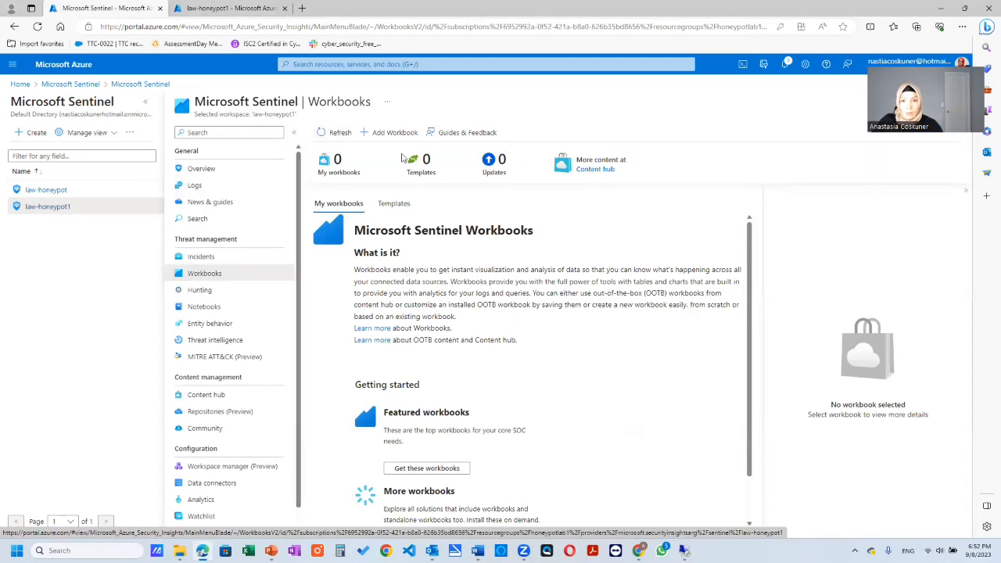
pyautogui.click(395, 133)
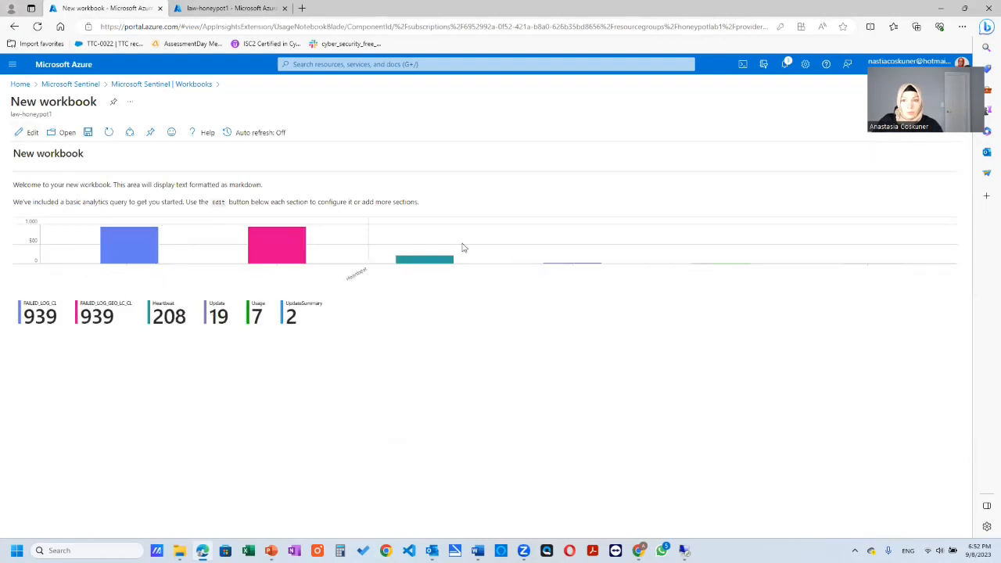
# - Start editing the new workbook and remove its default welcome text and basic analytics query
pyautogui.click(32, 132)
pyautogui.click(955, 216)
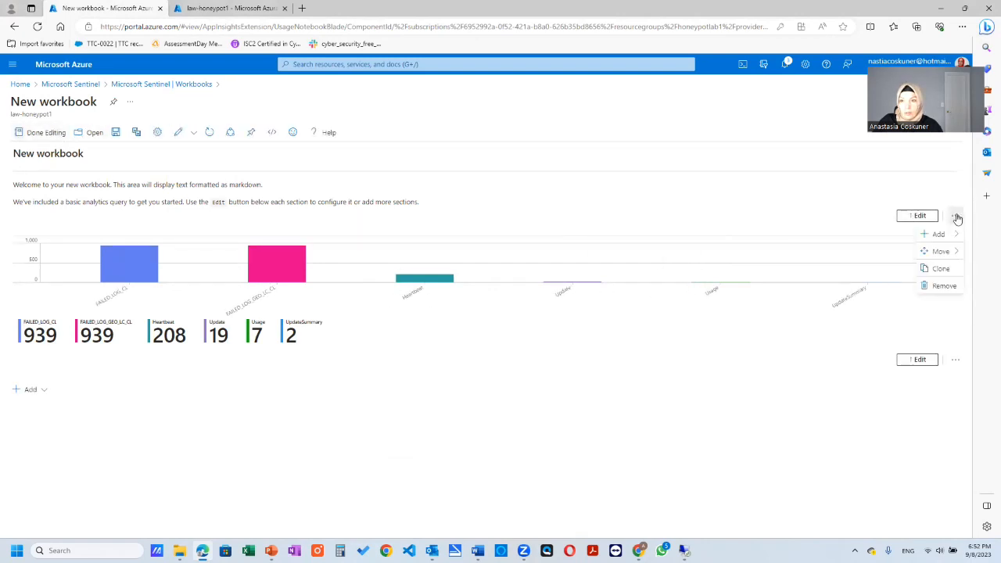
pyautogui.click(944, 286)
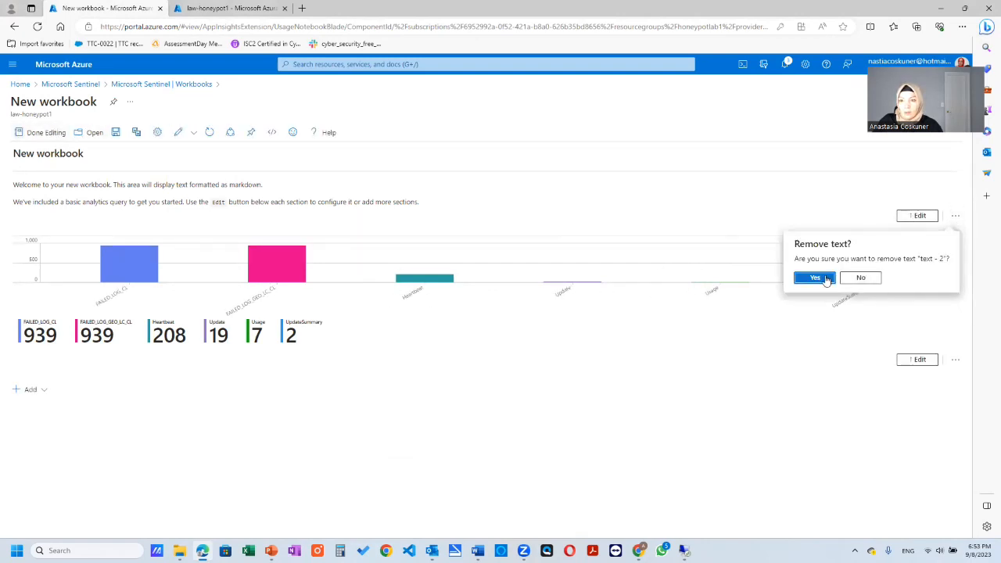
pyautogui.click(814, 276)
pyautogui.click(954, 271)
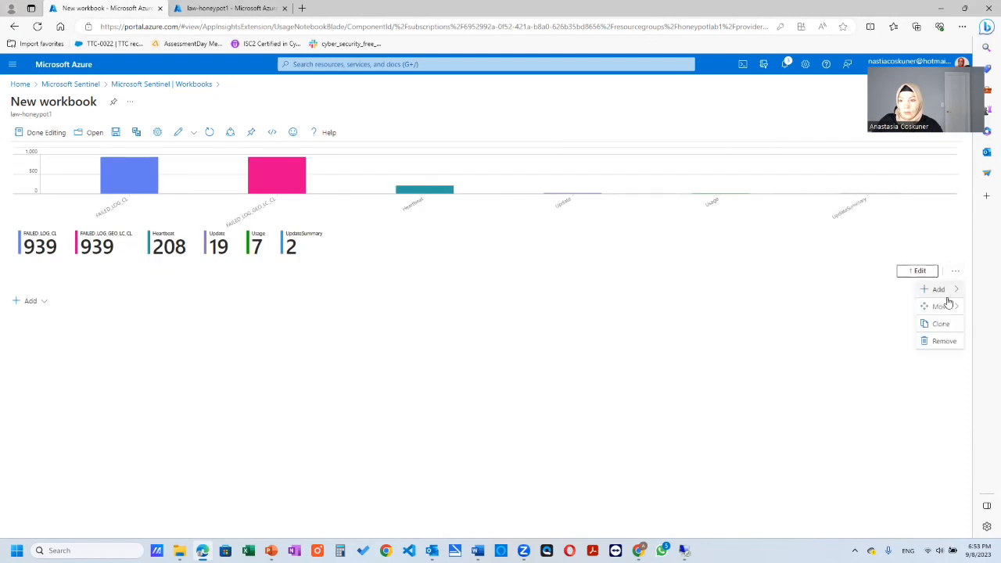
pyautogui.click(947, 341)
pyautogui.click(802, 333)
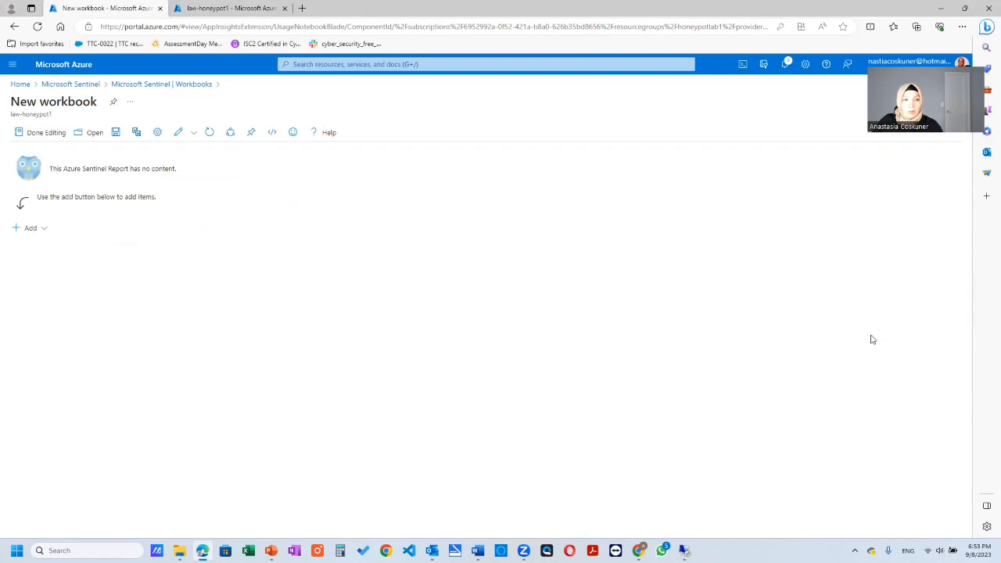
# - Add a query item to the empty workbook and paste the copied FAILED_LOG_GEO_LC_CL query into it
pyautogui.click(32, 236)
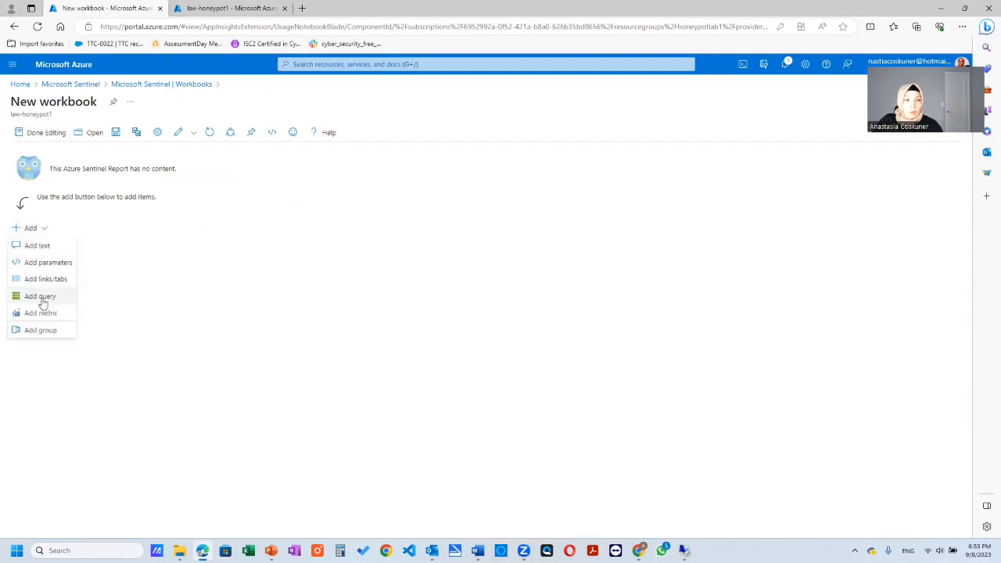
pyautogui.click(76, 311)
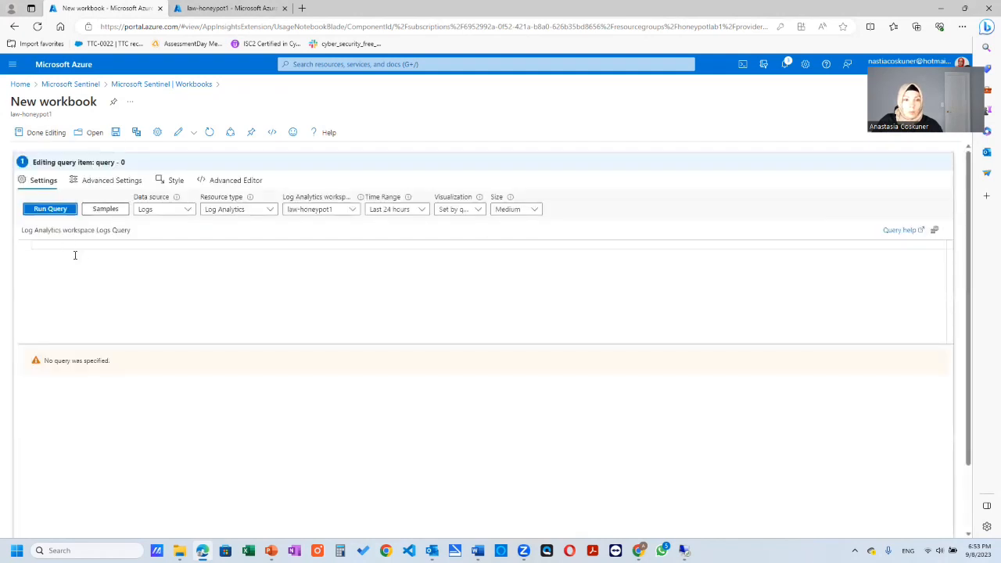
pyautogui.click(75, 254)
pyautogui.hotkey('ctrl', 'v')
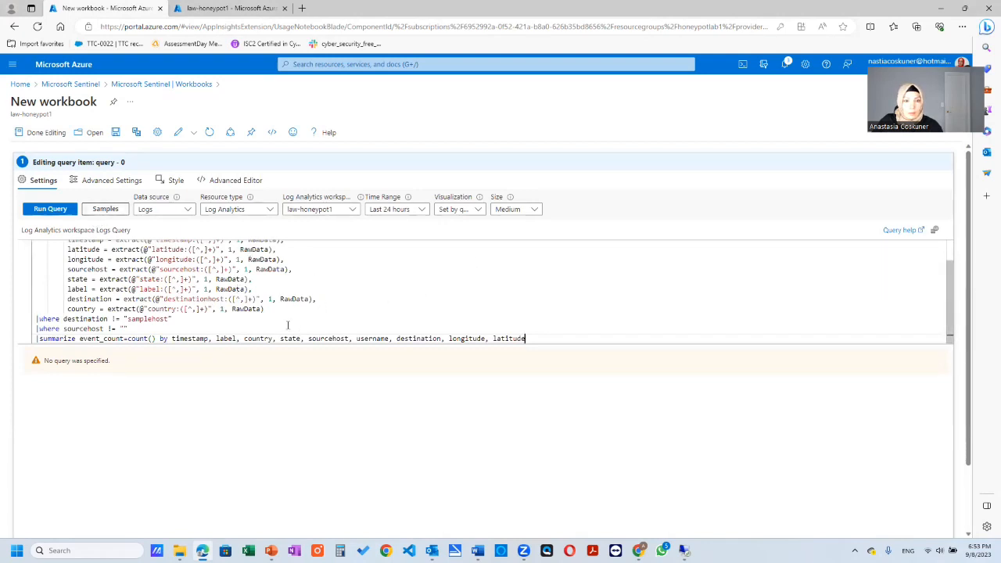
# - Run the workbook query on law-honeypot1 and set its visualization to Map
pyautogui.click(61, 209)
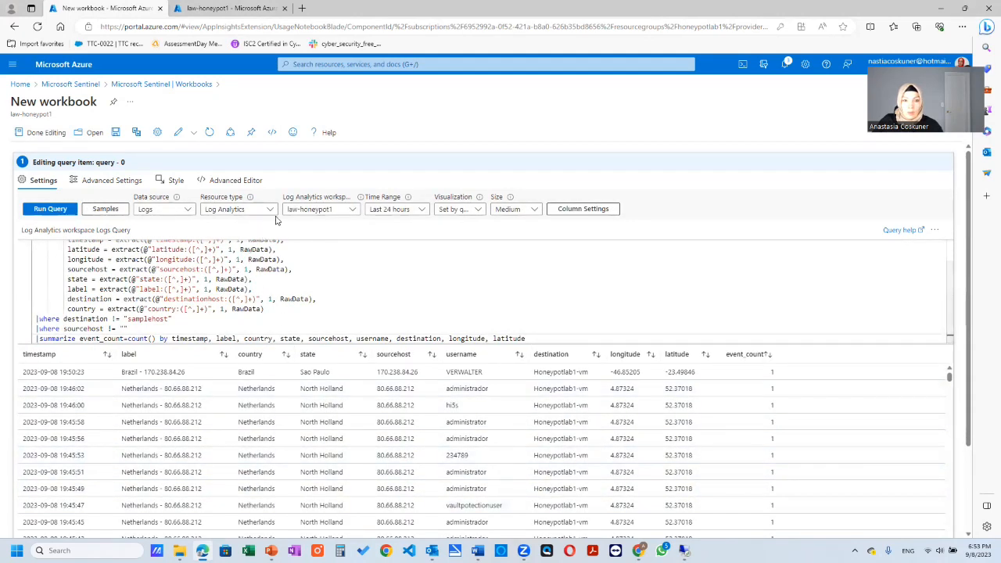
pyautogui.click(480, 209)
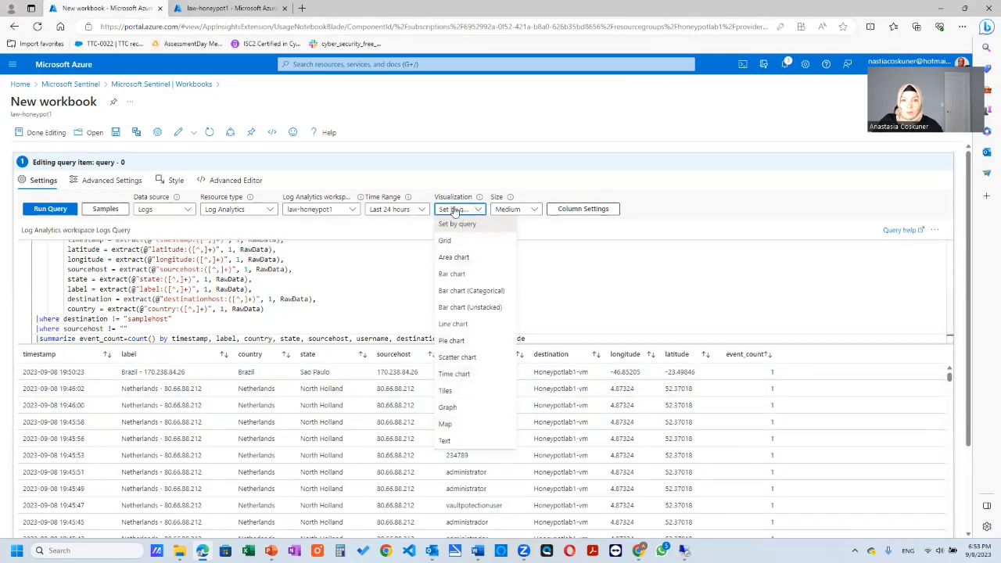
pyautogui.click(461, 424)
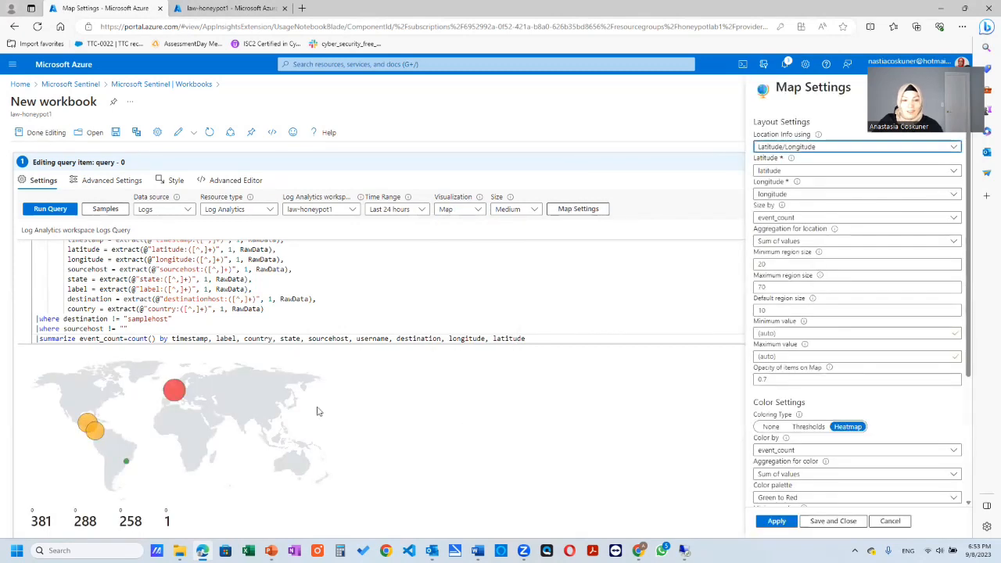
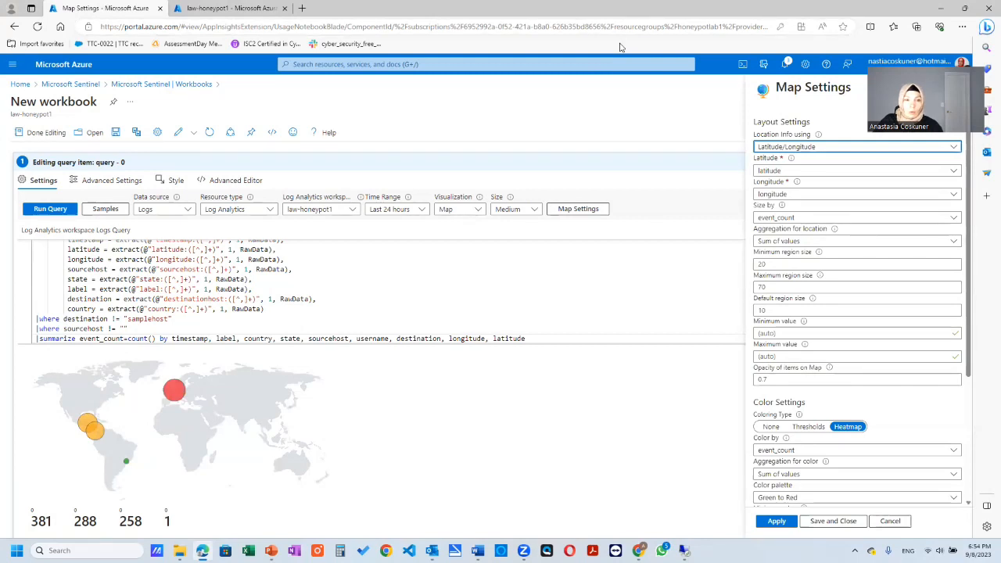
# - Compare the workbook map's country figures with the failed-logon output of the Log_Exporter.ps1 script running on the honeypot VM
pyautogui.click(621, 47)
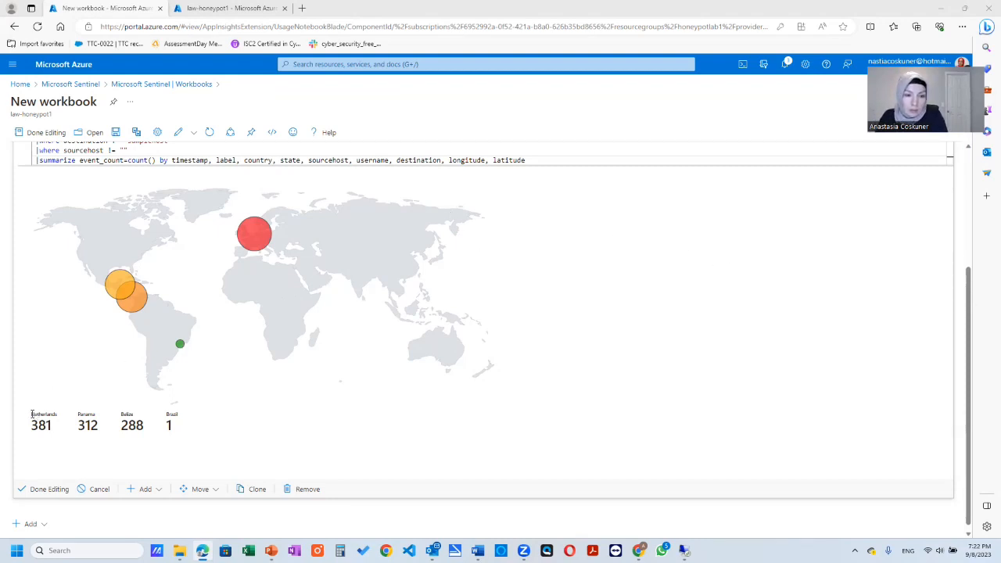
pyautogui.moveTo(31, 413); pyautogui.dragTo(56, 413)
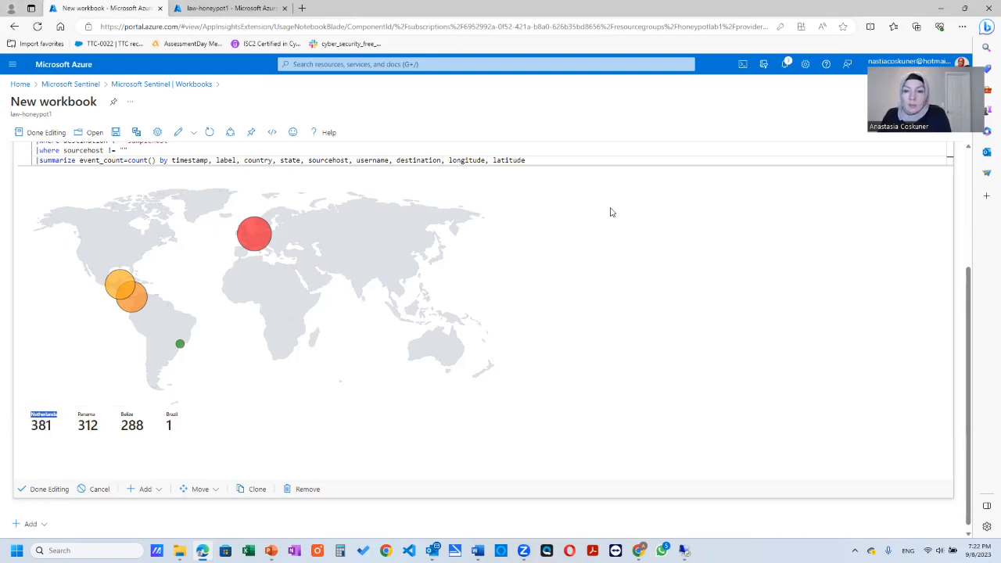
pyautogui.click(683, 550)
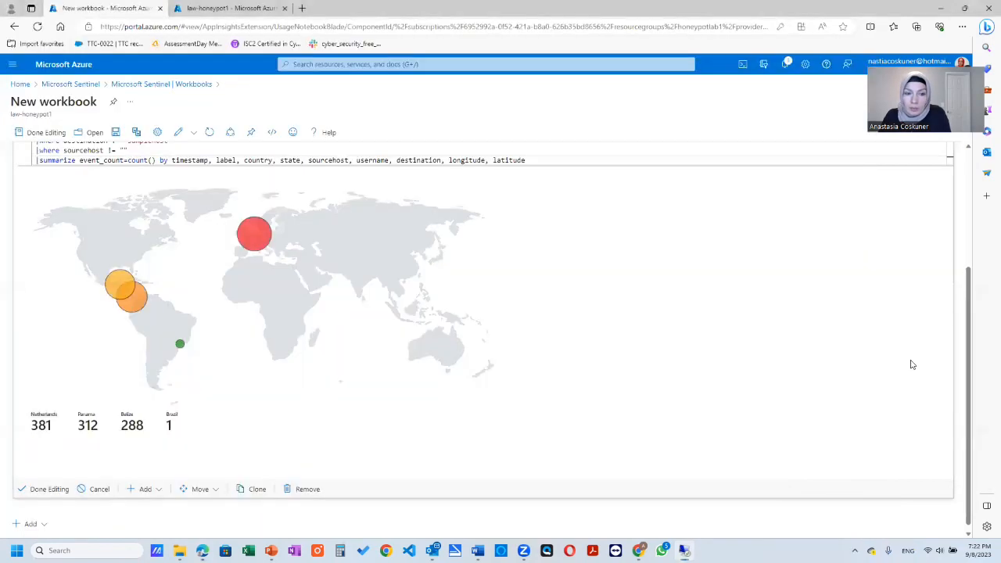
pyautogui.click(909, 366)
pyautogui.scroll(2, 324, 324)
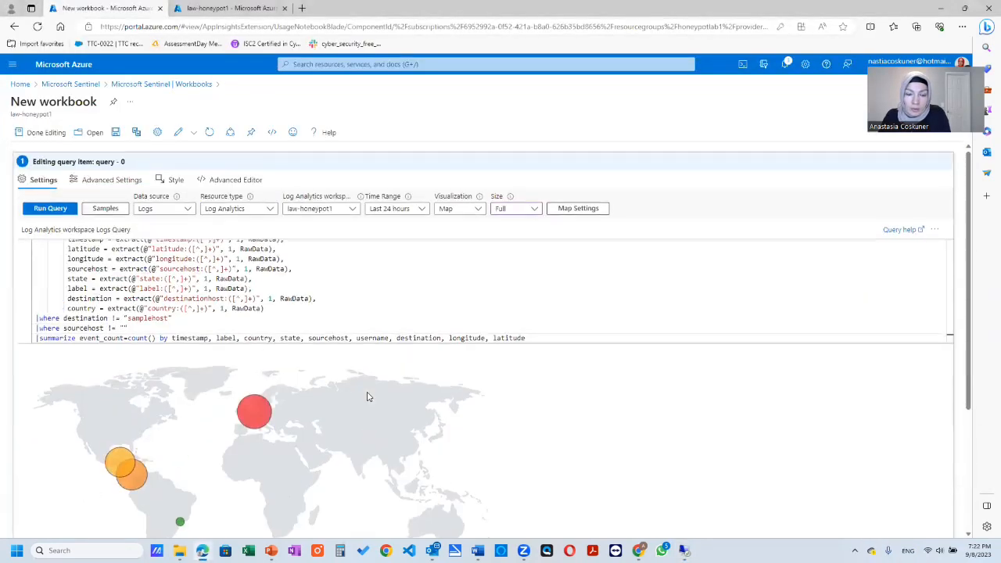
pyautogui.scroll(1, 521, 337)
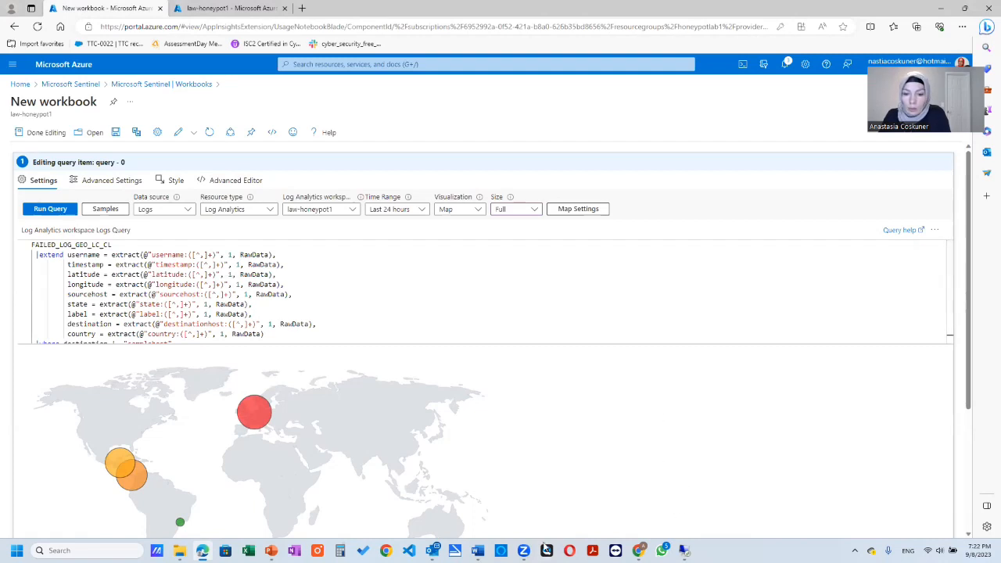
# - Switch to the Sentinel-Lab GitHub repository in Chrome and read its README through to the world map of incoming attacks
pyautogui.moveTo(202, 549)
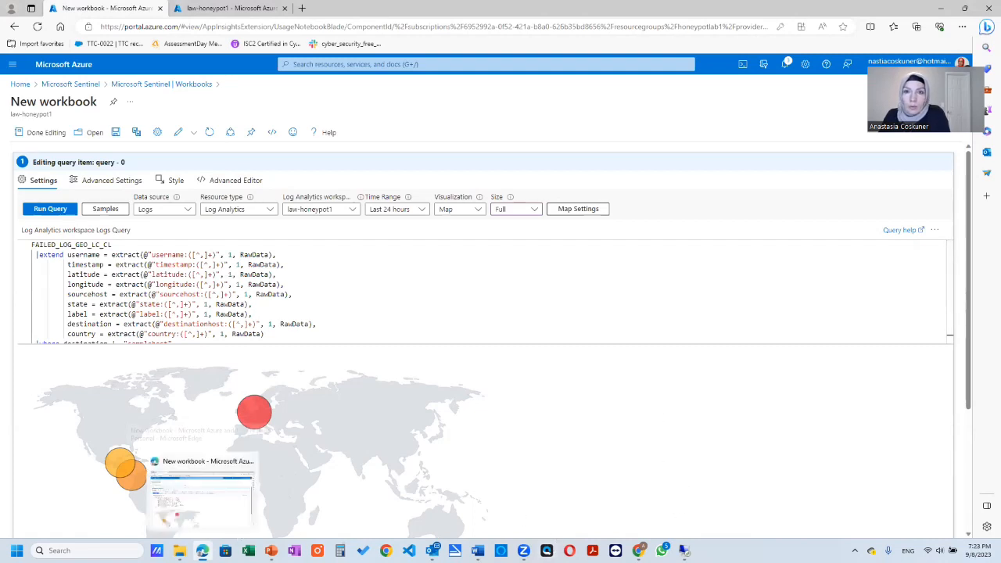
pyautogui.moveTo(639, 549)
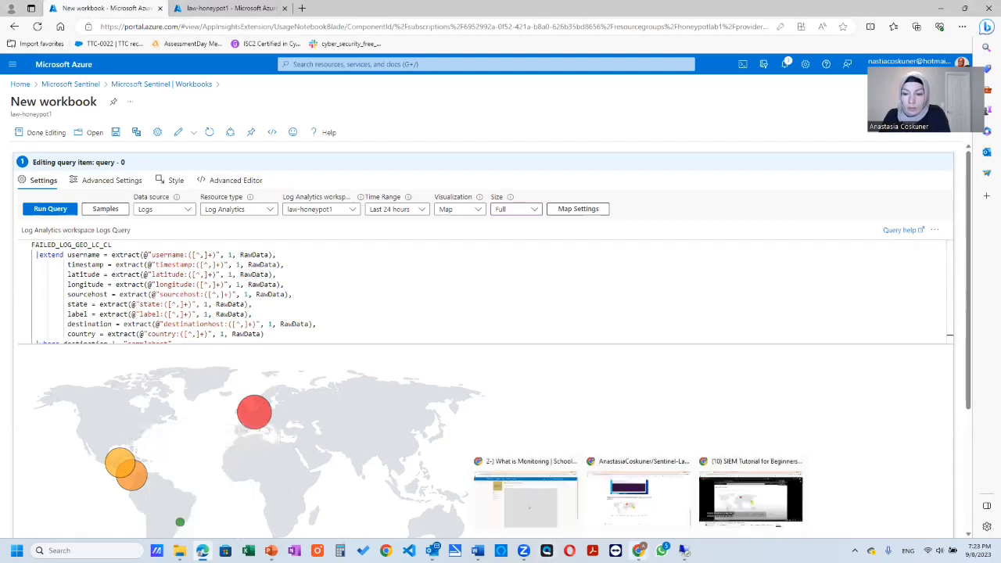
pyautogui.click(658, 524)
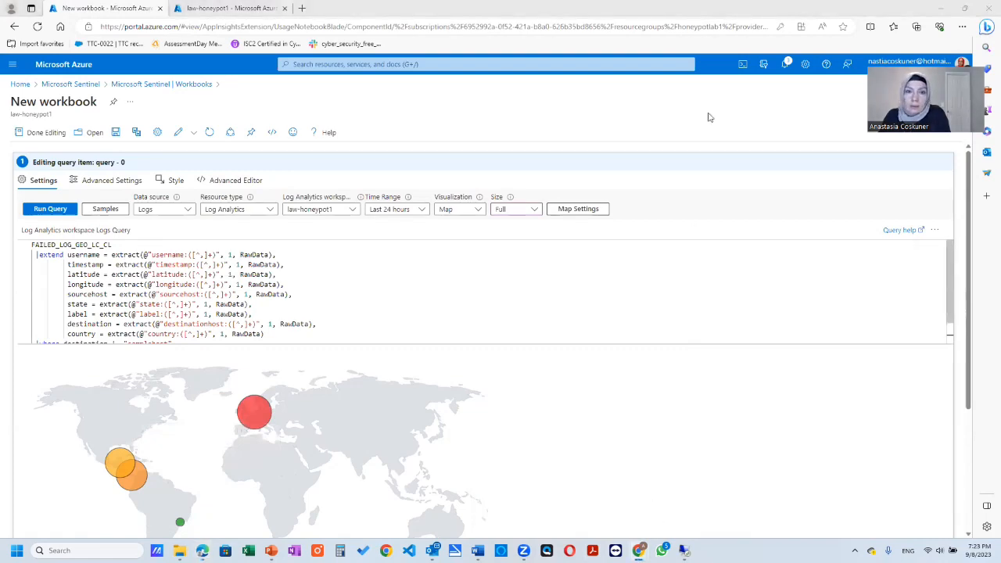
pyautogui.scroll(13, 284, 251)
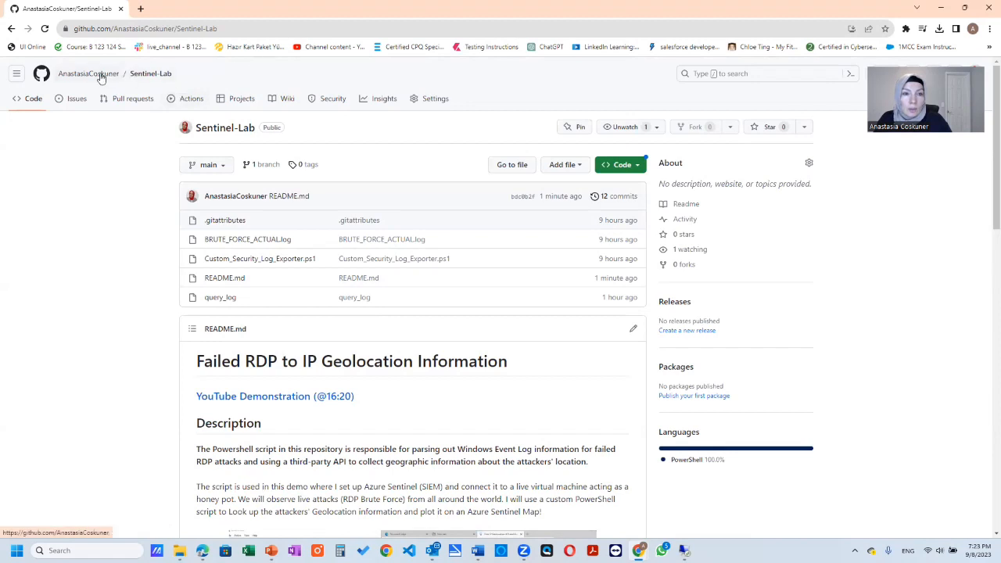
pyautogui.moveTo(100, 77)
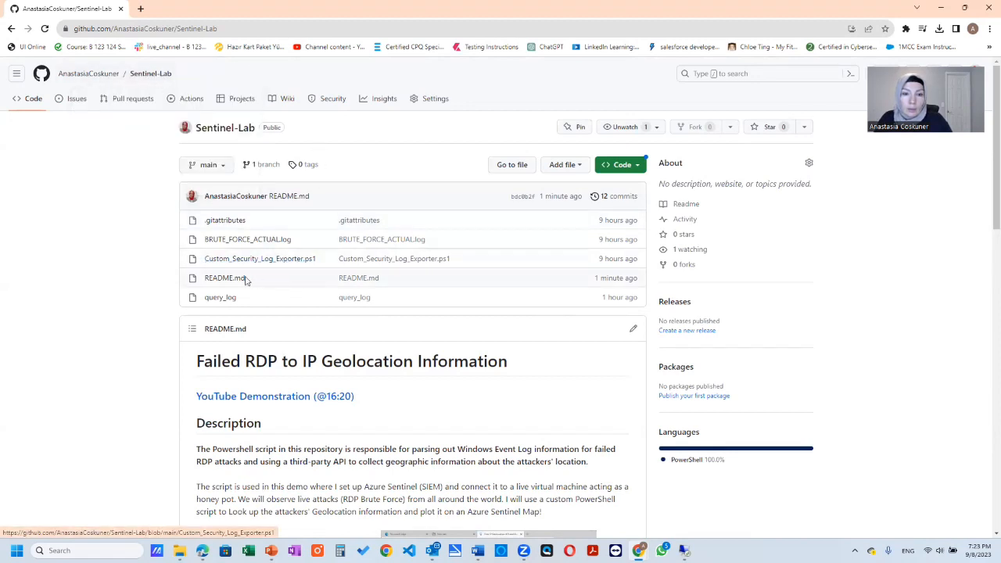
pyautogui.scroll(-3, 332, 282)
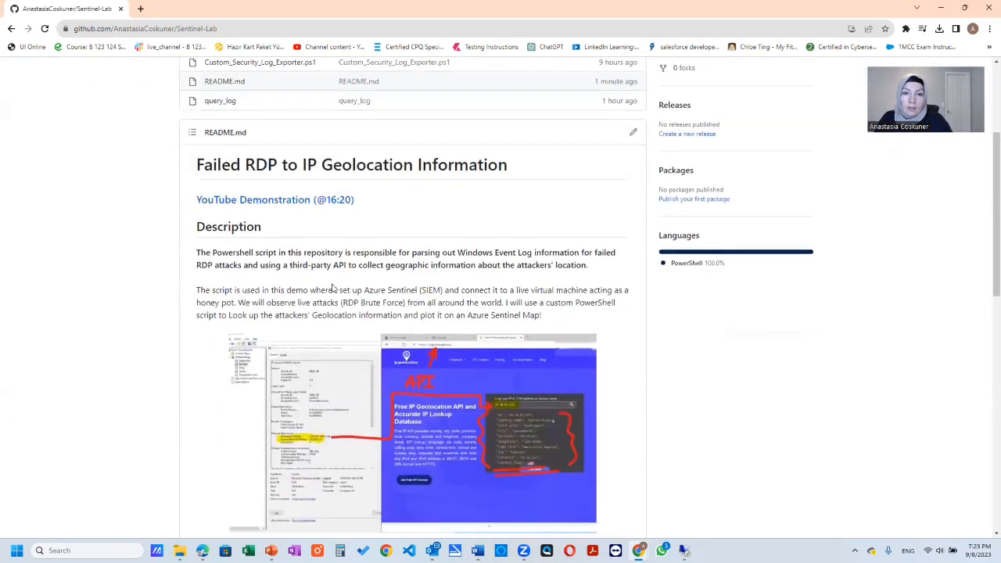
pyautogui.scroll(-2, 328, 273)
pyautogui.scroll(-1, 447, 288)
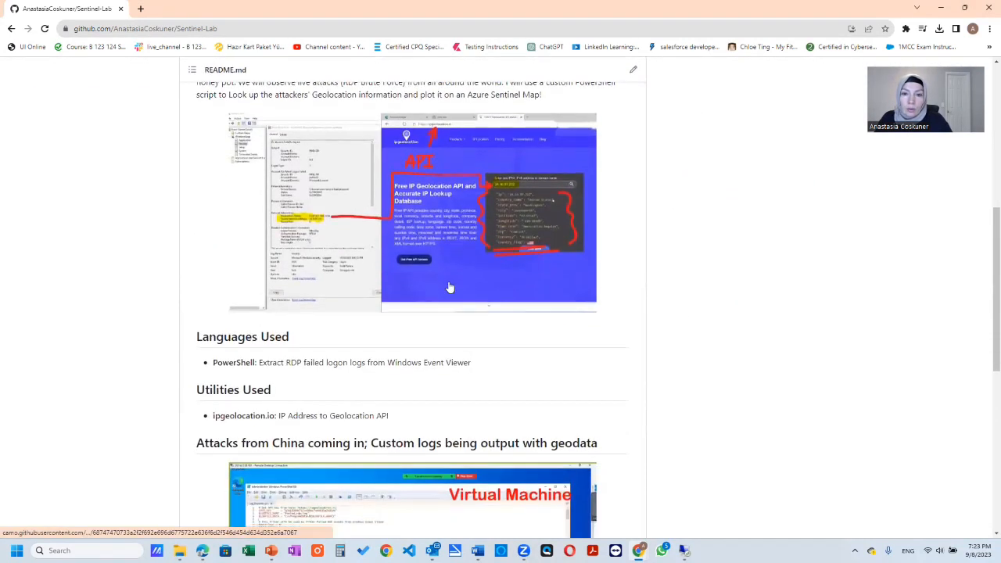
pyautogui.scroll(-5, 466, 358)
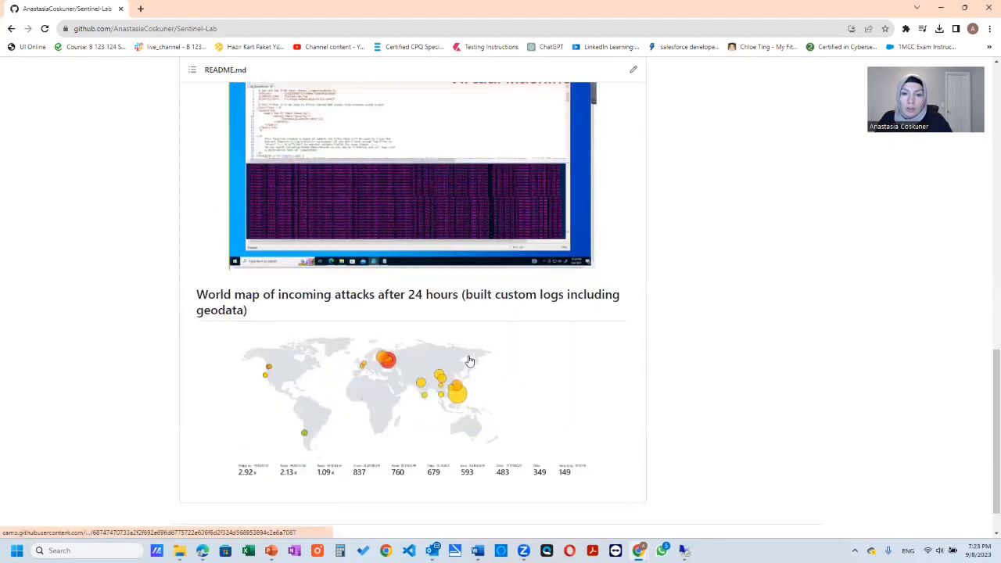
pyautogui.scroll(13, 313, 263)
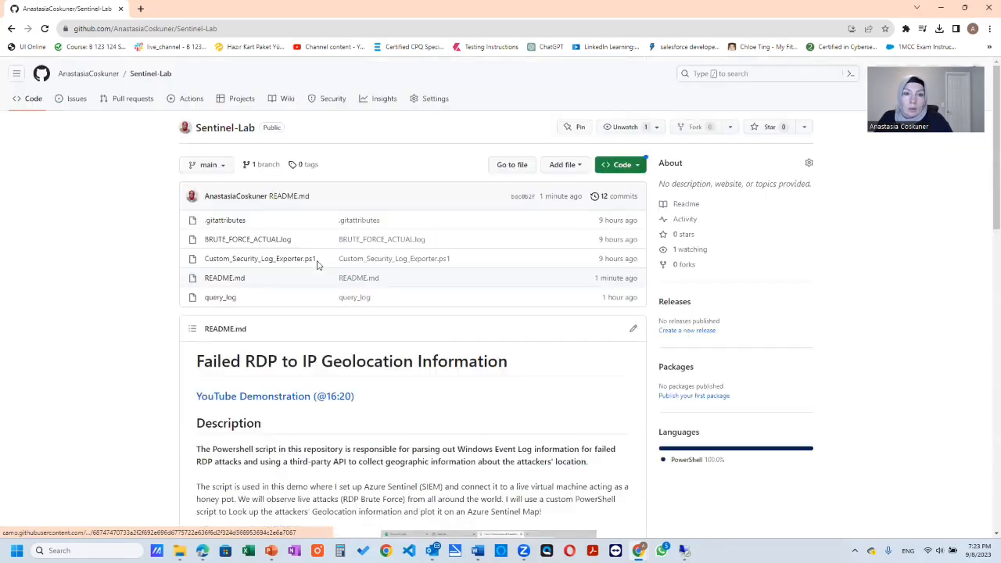
# - Look at the BRUTE_FORCE_ACTUAL.log file and its commit, and return to the Sentinel-Lab repository's main page
pyautogui.scroll(-1, 265, 231)
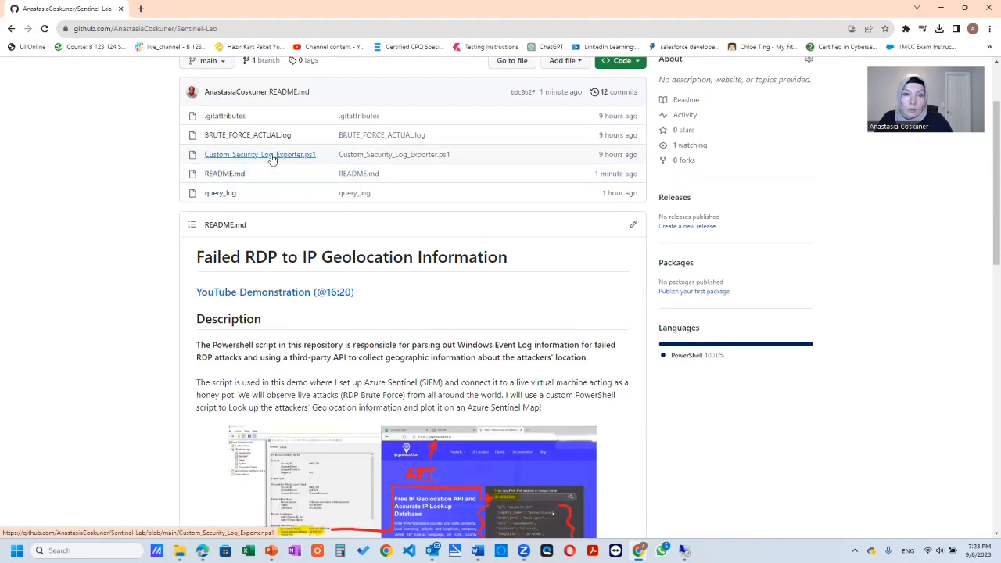
pyautogui.click(234, 141)
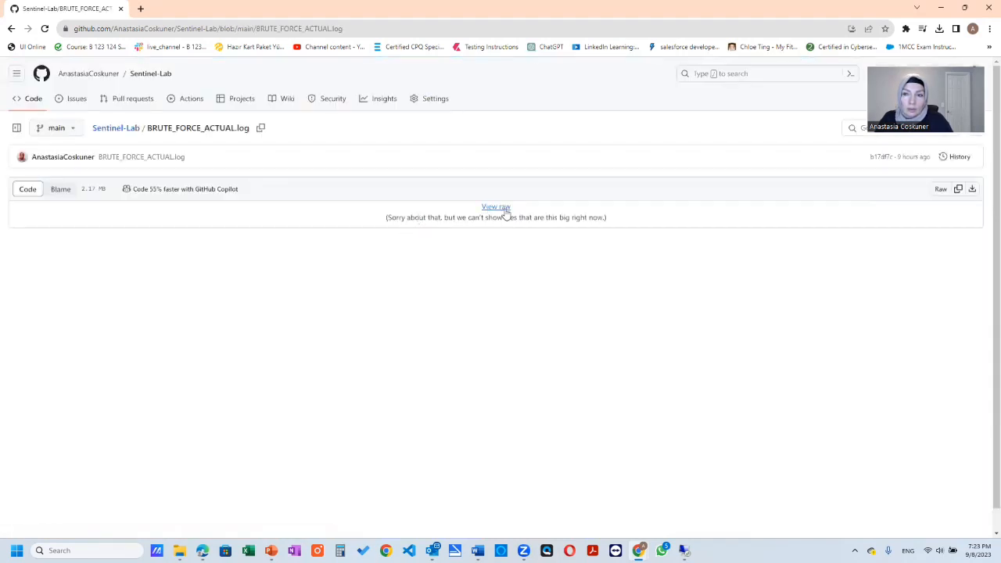
pyautogui.click(164, 163)
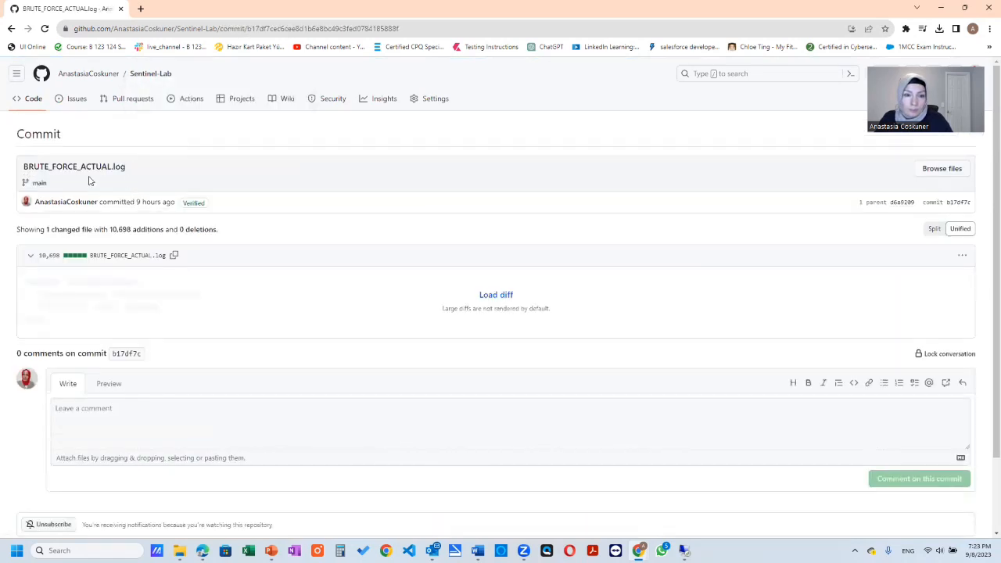
pyautogui.click(149, 74)
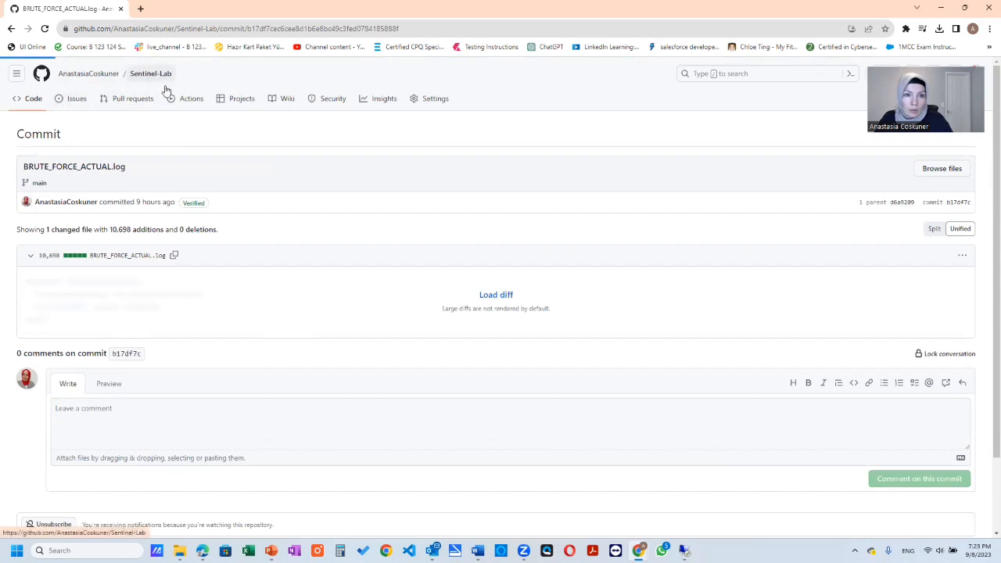